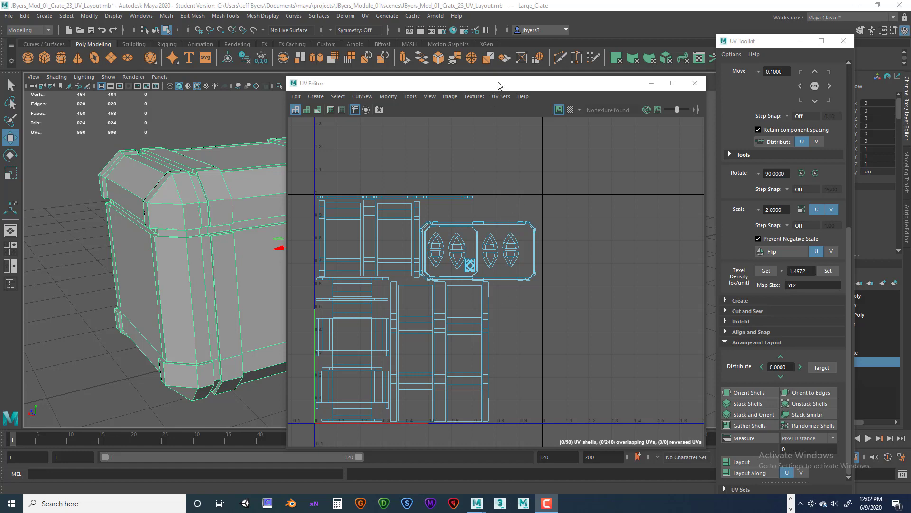
Step: Reposition the UV Editor beside the large crate model and examine the crate alongside its UV layout
{"action": "left_click_drag", "start_coordinate": [499, 84], "coordinate": [526, 87]}
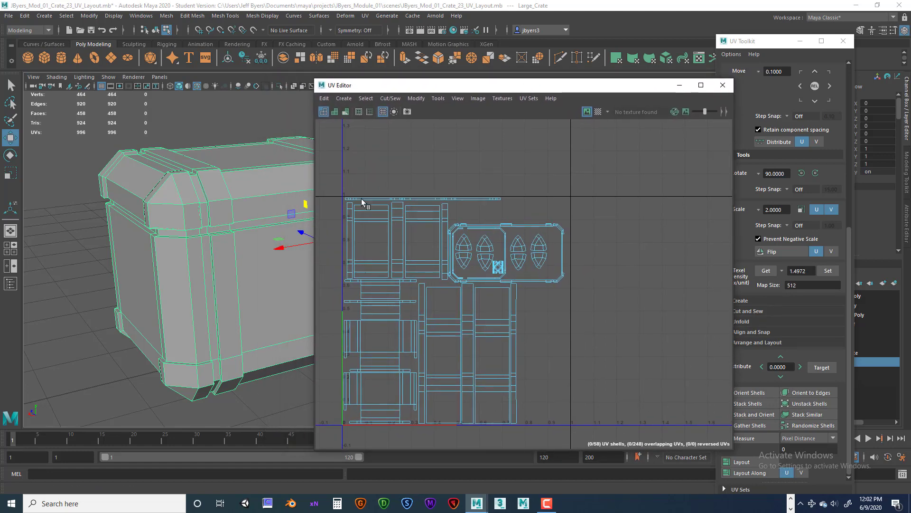
{"action": "middle_click_drag", "start_coordinate": [267, 219], "coordinate": [203, 209], "text": "alt"}
{"action": "right_click_drag", "start_coordinate": [204, 210], "coordinate": [288, 211], "text": "alt"}
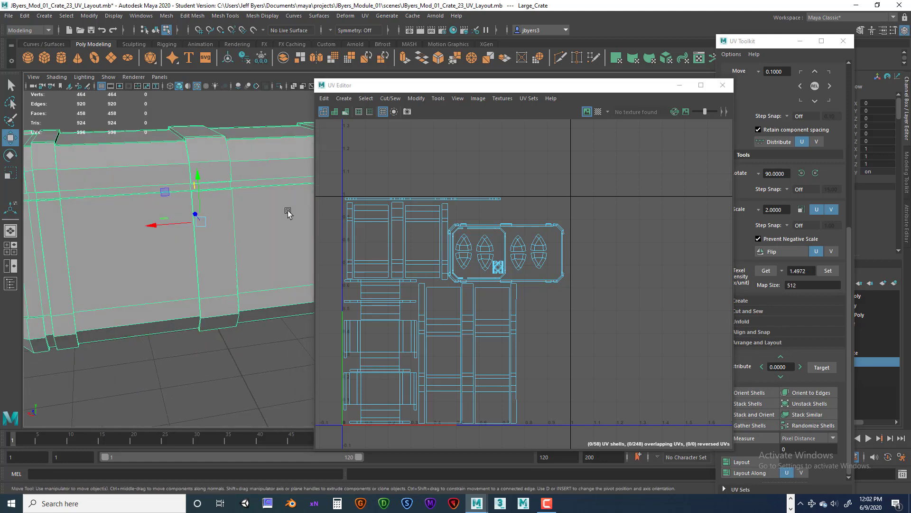
{"action": "scroll", "coordinate": [279, 203], "scroll_direction": "down", "scroll_amount": 4}
{"action": "left_click_drag", "start_coordinate": [279, 202], "coordinate": [365, 258], "text": "alt"}
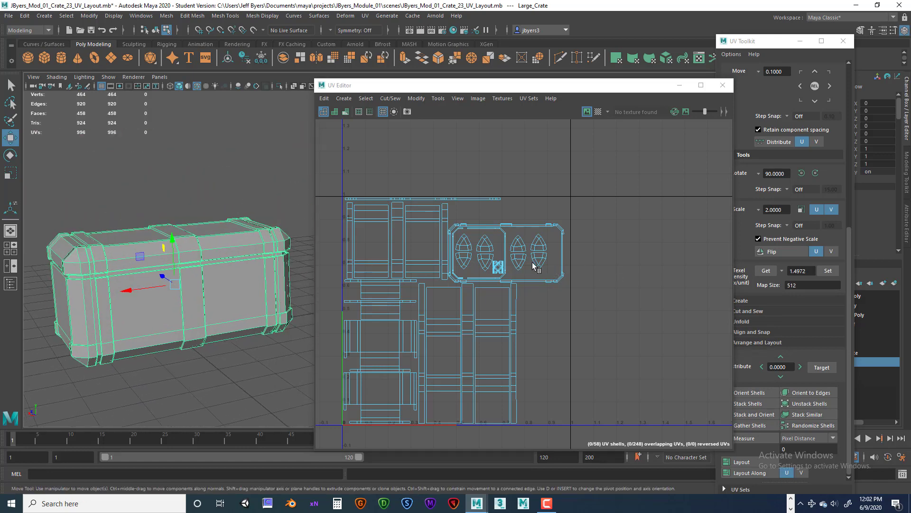
{"action": "scroll", "coordinate": [535, 248], "scroll_direction": "down", "scroll_amount": 1}
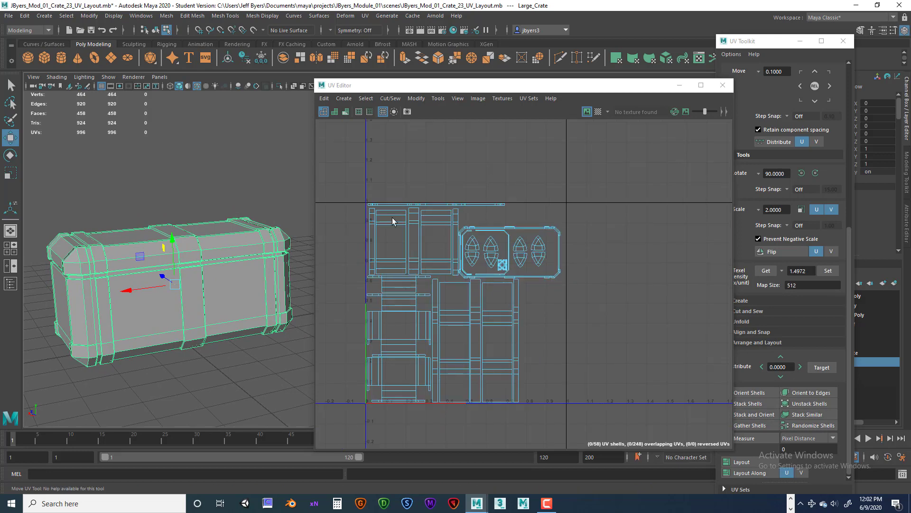
{"action": "left_click_drag", "start_coordinate": [221, 271], "coordinate": [264, 277], "text": "alt"}
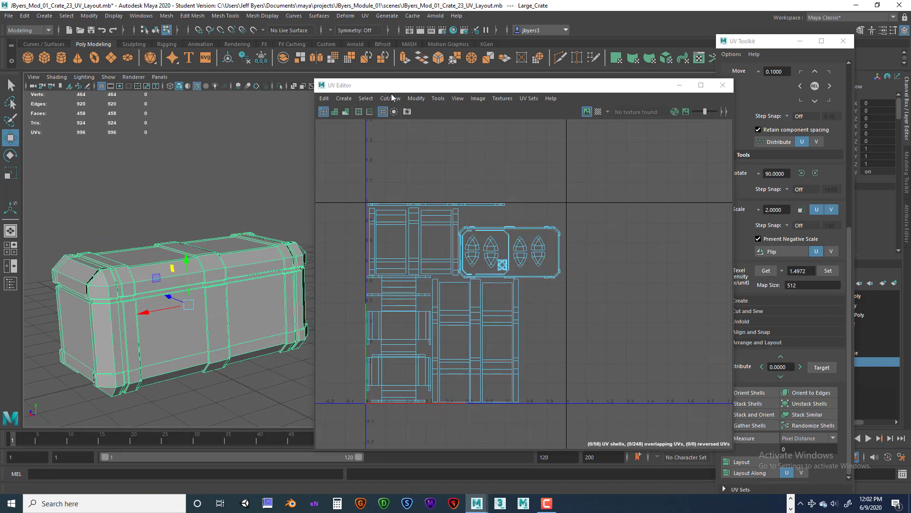
{"action": "left_click_drag", "start_coordinate": [404, 85], "coordinate": [436, 67]}
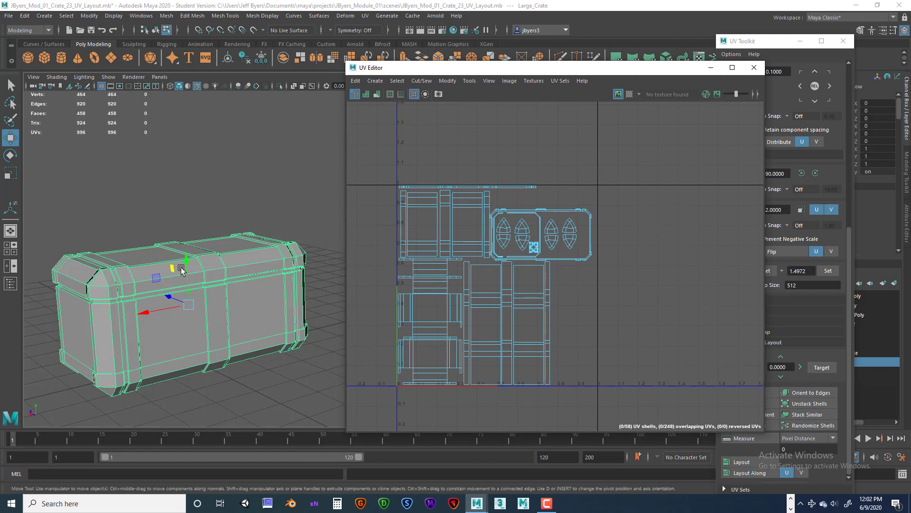
{"action": "left_click_drag", "start_coordinate": [183, 263], "coordinate": [185, 260], "text": "alt"}
{"action": "middle_click_drag", "start_coordinate": [194, 248], "coordinate": [201, 240], "text": "alt"}
{"action": "left_click_drag", "start_coordinate": [210, 232], "coordinate": [223, 247], "text": "alt"}
{"action": "middle_click_drag", "start_coordinate": [219, 233], "coordinate": [239, 200], "text": "alt"}
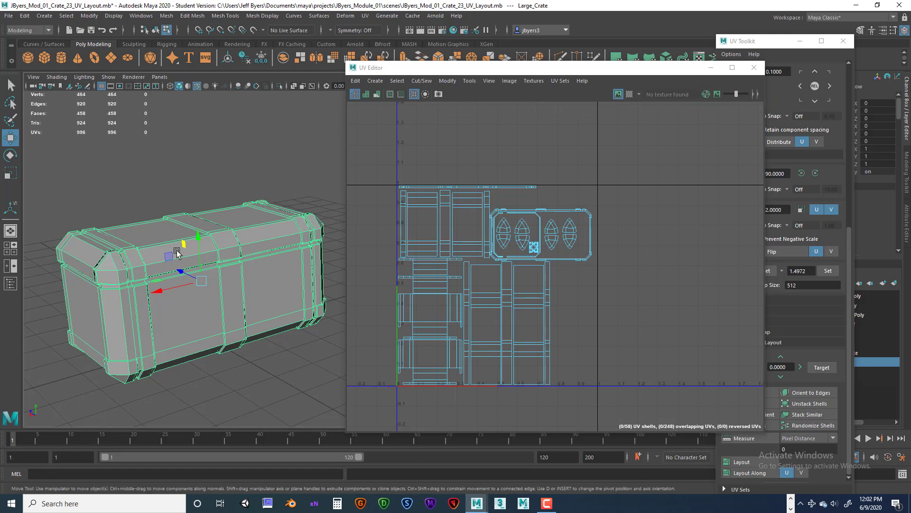
{"action": "left_click_drag", "start_coordinate": [178, 251], "coordinate": [266, 243], "text": "alt"}
Step: Switch to object selection mode with the whole crate selected so its full UV layout is active
{"action": "left_click", "coordinate": [155, 30]}
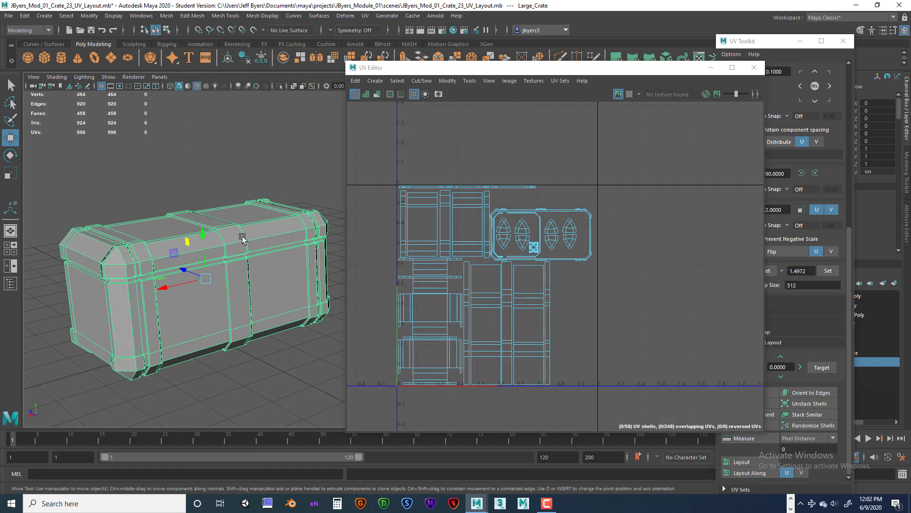
{"action": "right_click_drag", "start_coordinate": [242, 237], "coordinate": [237, 300]}
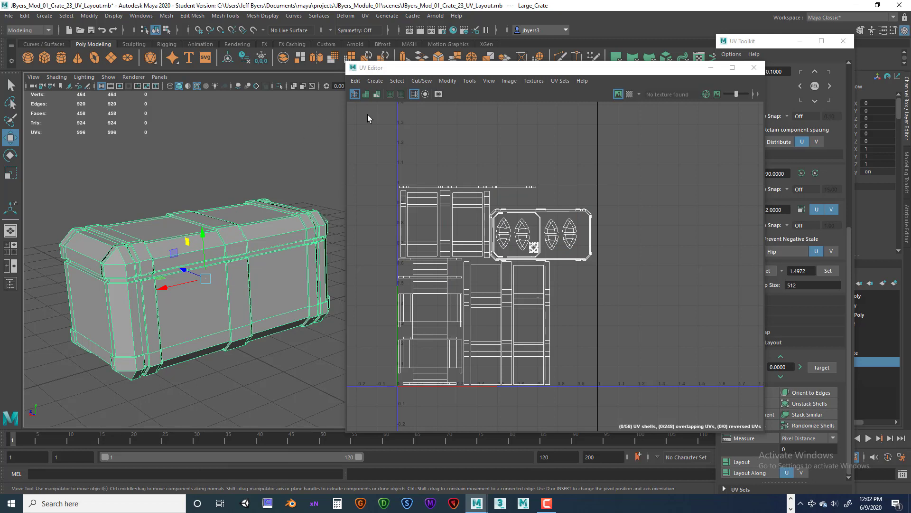
{"action": "left_click", "coordinate": [355, 94]}
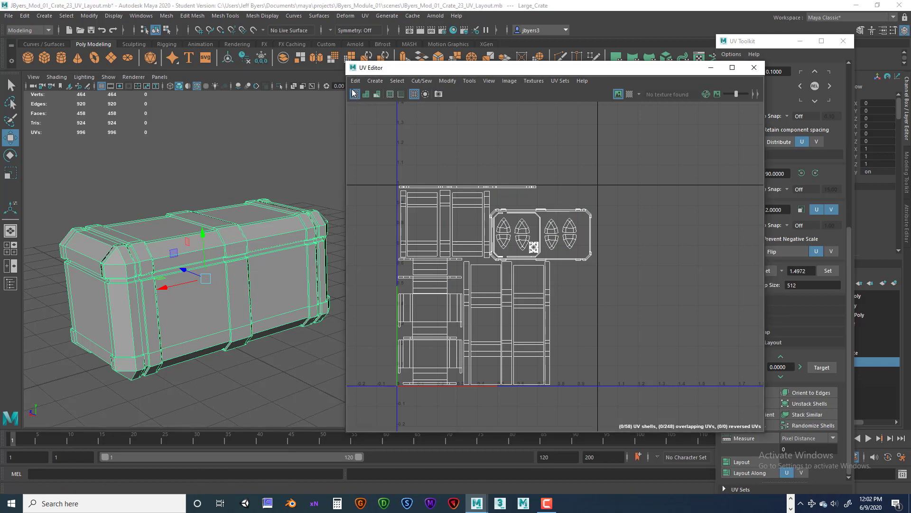
Step: Open the UV Snapshot options and review the available image formats, keeping JPEG selected
{"action": "left_click", "coordinate": [439, 94]}
{"action": "left_click_drag", "start_coordinate": [667, 67], "coordinate": [490, 114]}
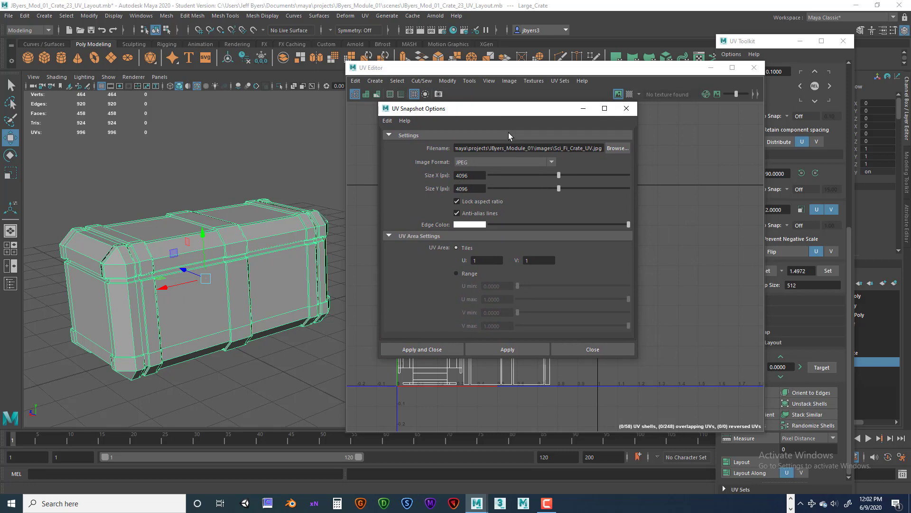
{"action": "left_click_drag", "start_coordinate": [502, 112], "coordinate": [524, 135]}
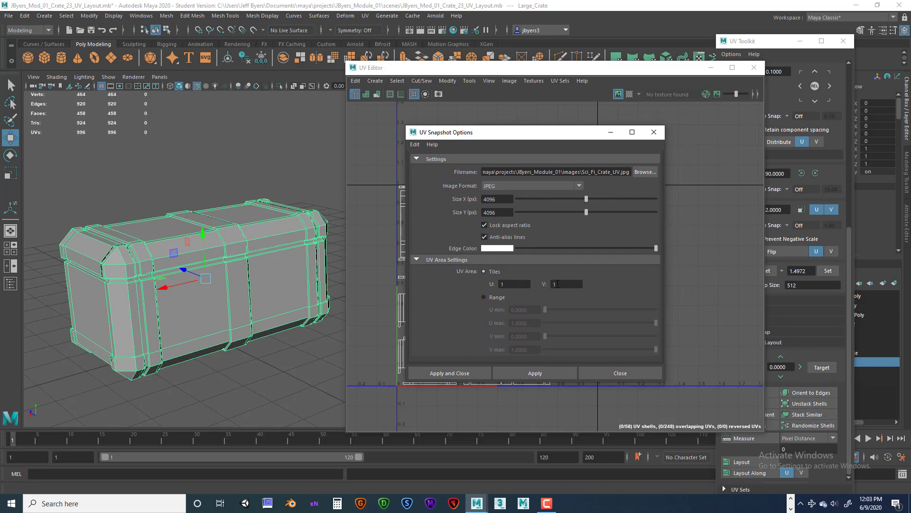
{"action": "left_click", "coordinate": [512, 186]}
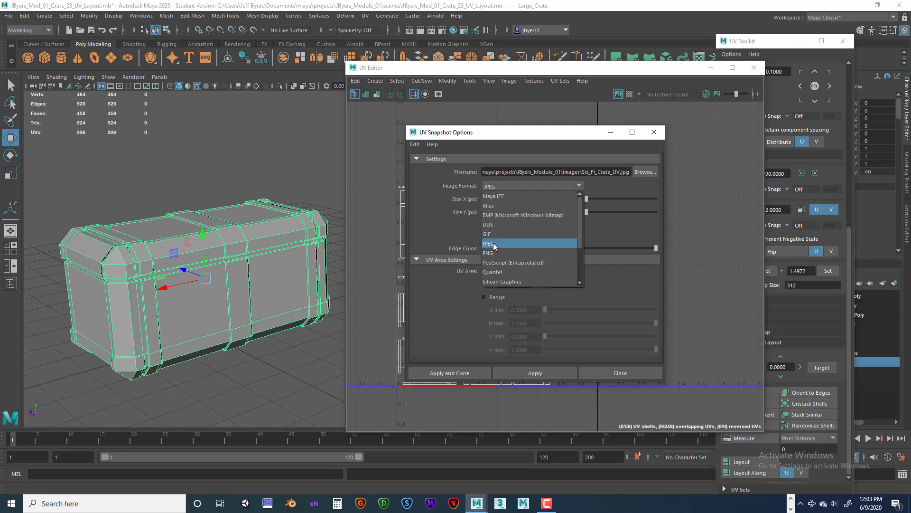
{"action": "left_click", "coordinate": [494, 243]}
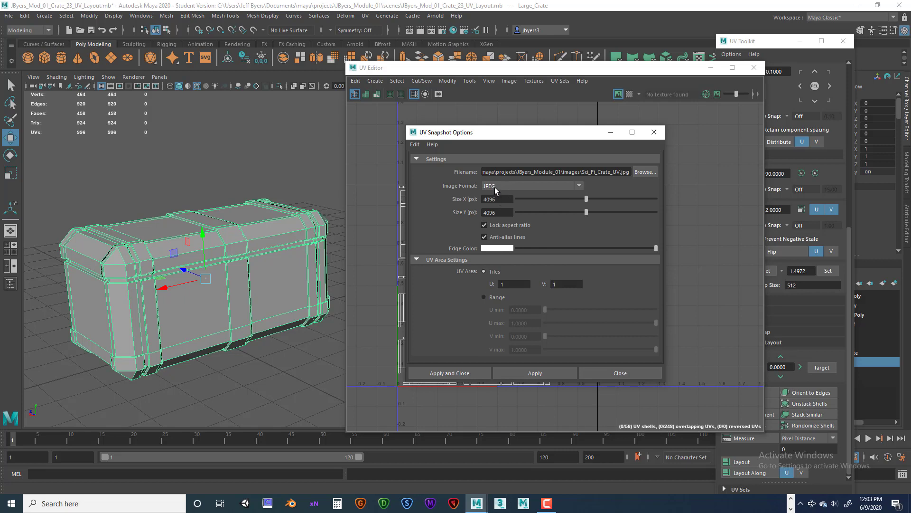
{"action": "left_click", "coordinate": [579, 185]}
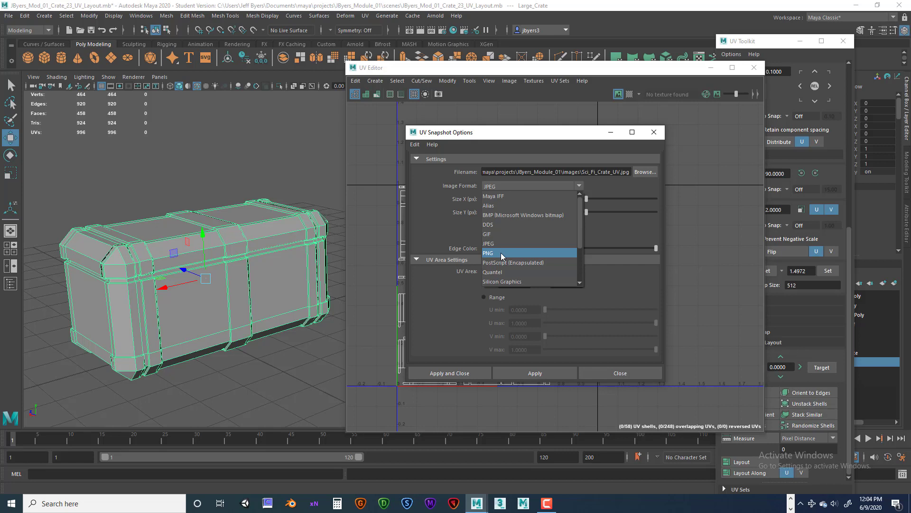
{"action": "scroll", "coordinate": [501, 255], "scroll_direction": "down", "scroll_amount": 1}
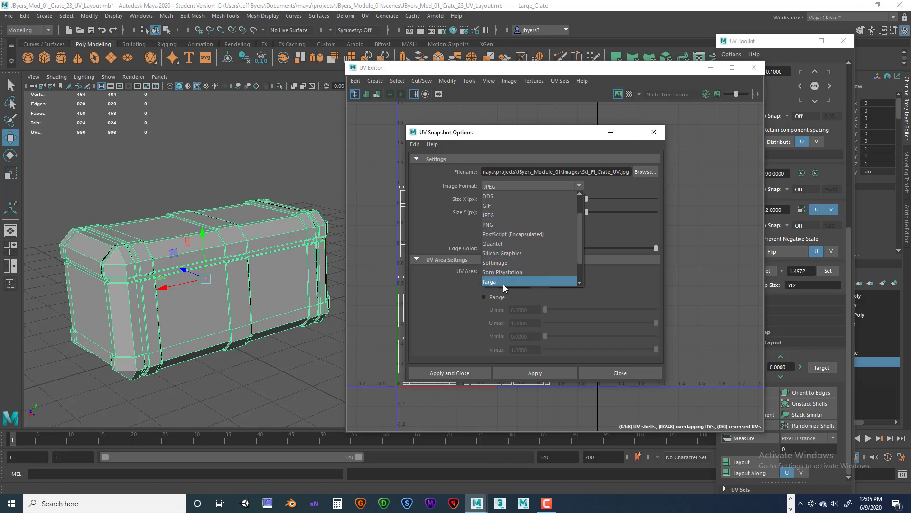
{"action": "left_click", "coordinate": [491, 218]}
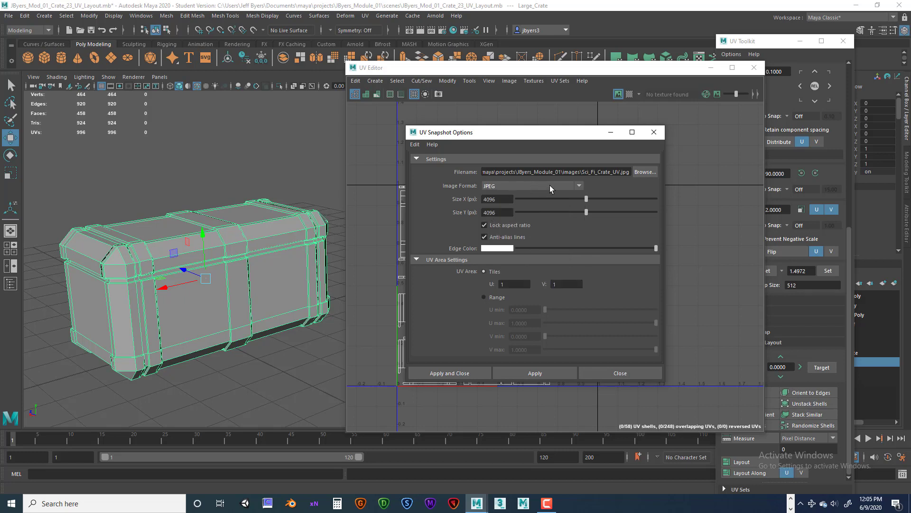
Step: Check the snapshot's save location in the project's images folder, and close the snapshot dialogs without saving
{"action": "left_click", "coordinate": [640, 171]}
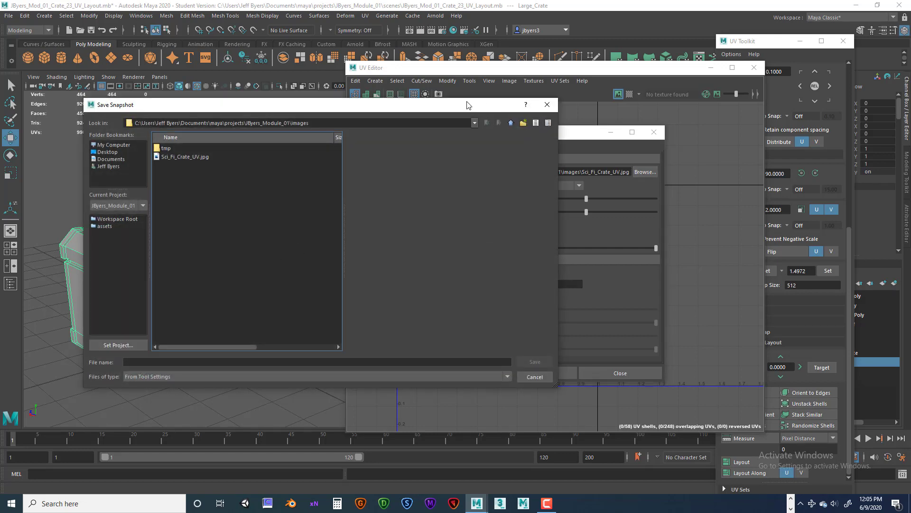
{"action": "left_click_drag", "start_coordinate": [468, 107], "coordinate": [489, 116]}
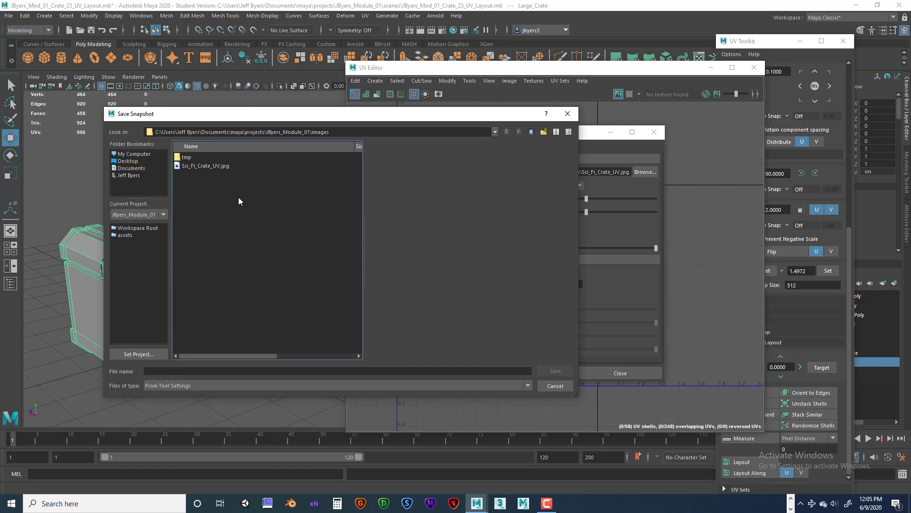
{"action": "left_click", "coordinate": [567, 114]}
{"action": "left_click", "coordinate": [654, 132]}
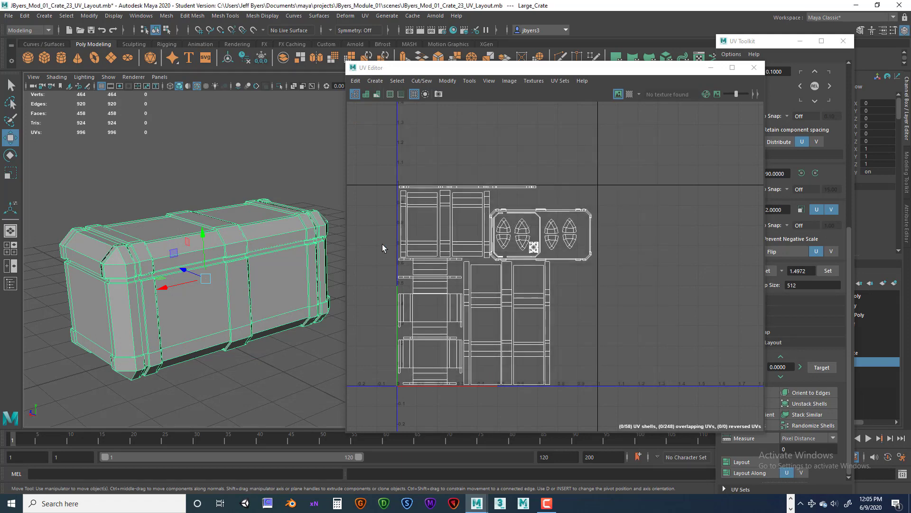
Step: Reopen the UV Snapshot options and browse for the file destination, checking the path to the project's images folder
{"action": "left_click", "coordinate": [10, 17]}
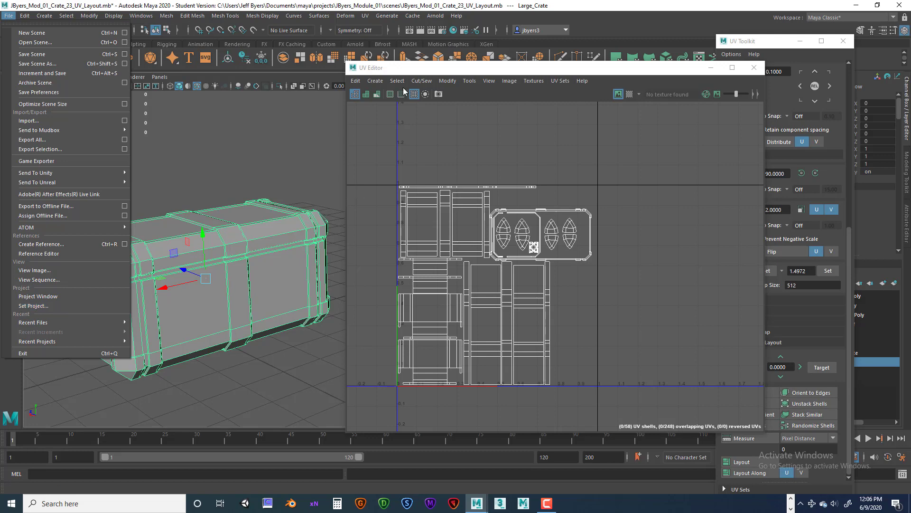
{"action": "left_click", "coordinate": [409, 73]}
{"action": "mouse_move", "coordinate": [406, 72]}
{"action": "left_mouse_down"}
{"action": "mouse_move", "coordinate": [409, 63]}
{"action": "mouse_move", "coordinate": [396, 60]}
{"action": "left_mouse_up"}
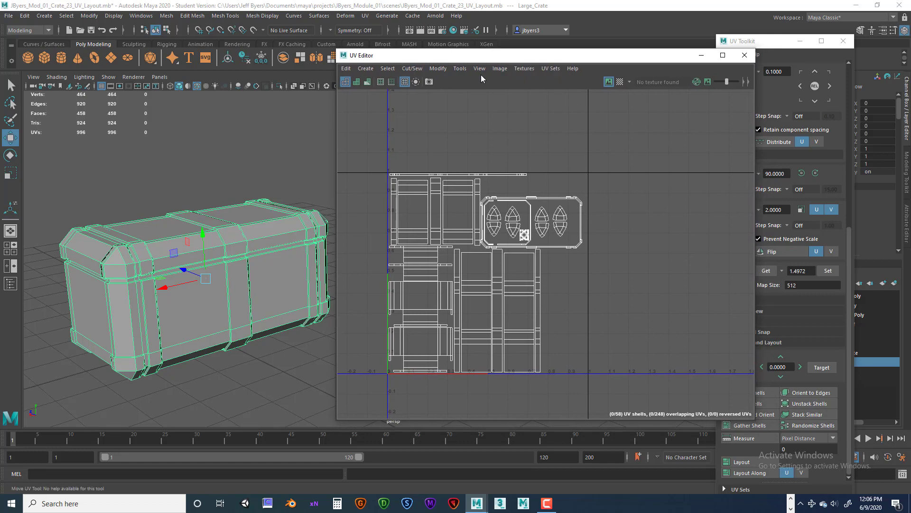
{"action": "left_click", "coordinate": [429, 82]}
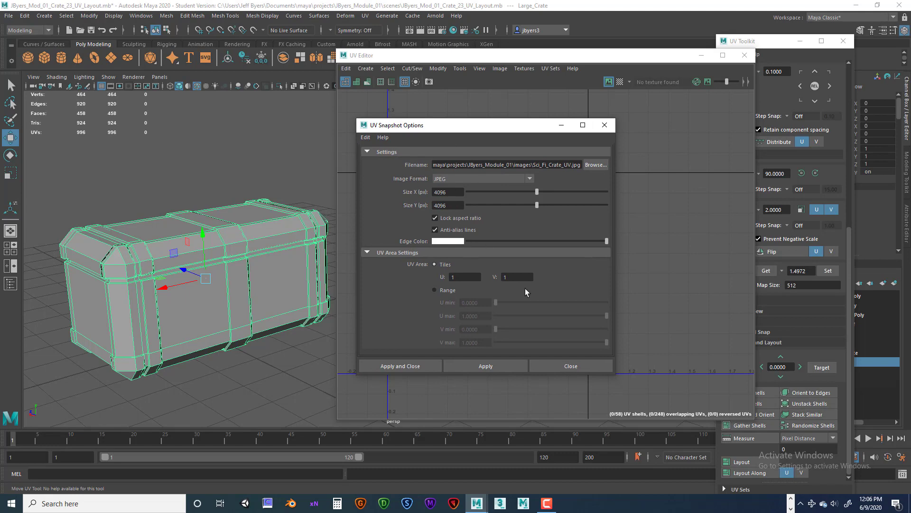
{"action": "left_click", "coordinate": [591, 164]}
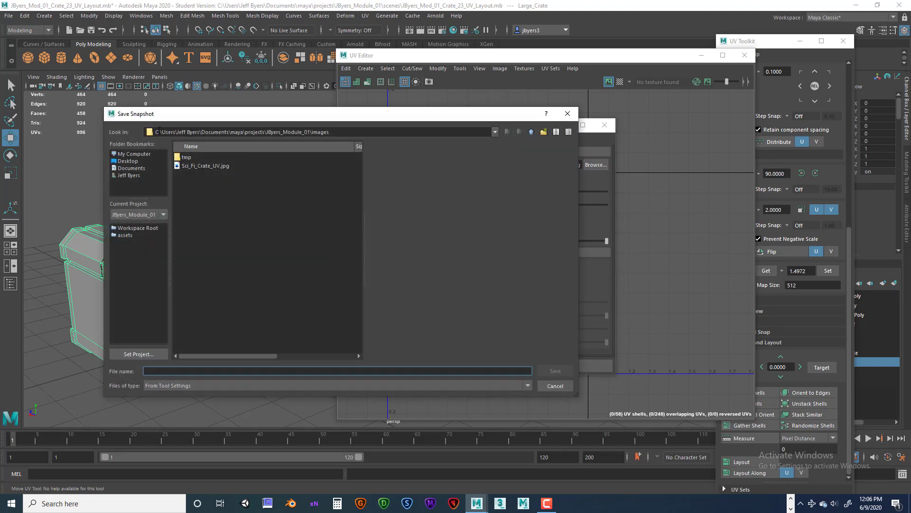
{"action": "left_click_drag", "start_coordinate": [156, 132], "coordinate": [332, 131]}
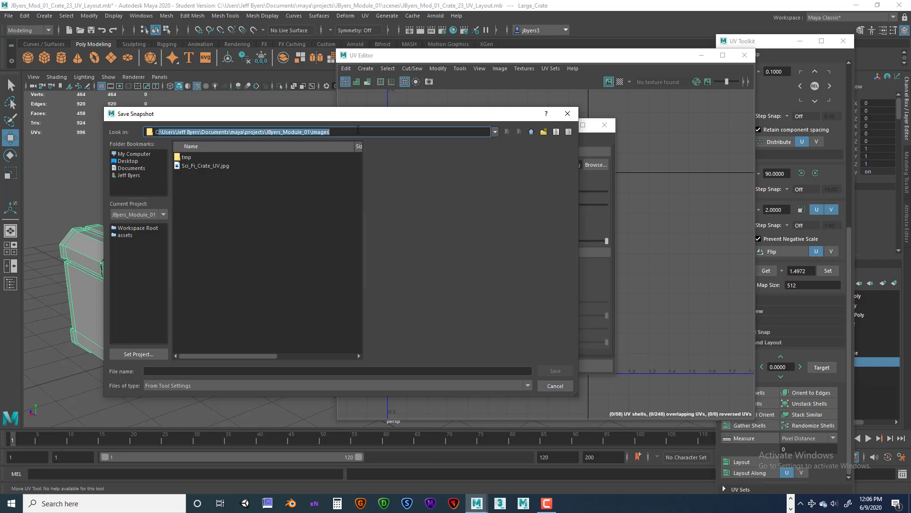
{"action": "left_click", "coordinate": [327, 131]}
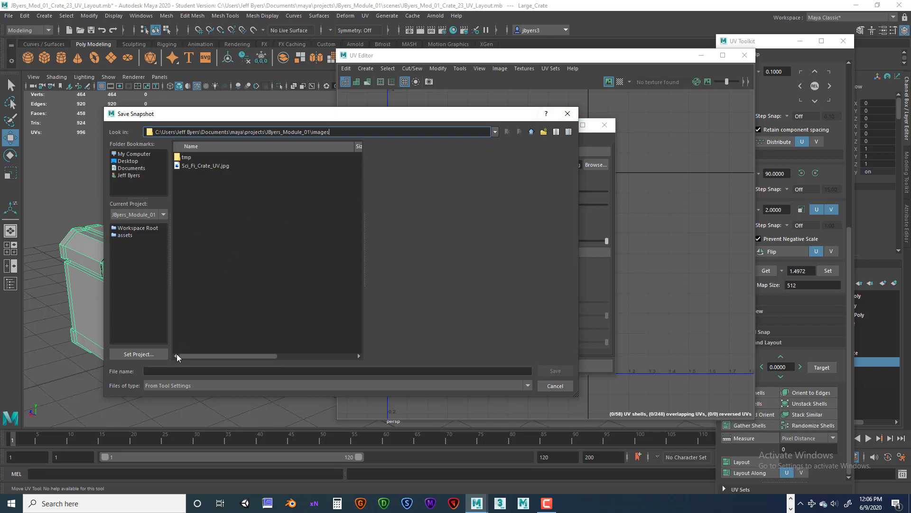
Step: Try to name the snapshot file with the author's name as prefix followed by _Sci_Fi_Crate_Large
{"action": "left_click", "coordinate": [175, 371]}
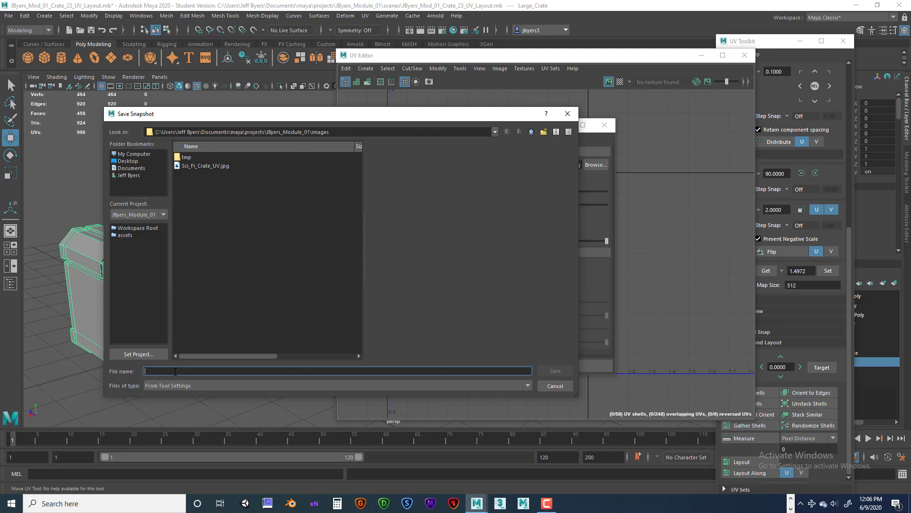
{"action": "type", "text": "jbyetrs"}
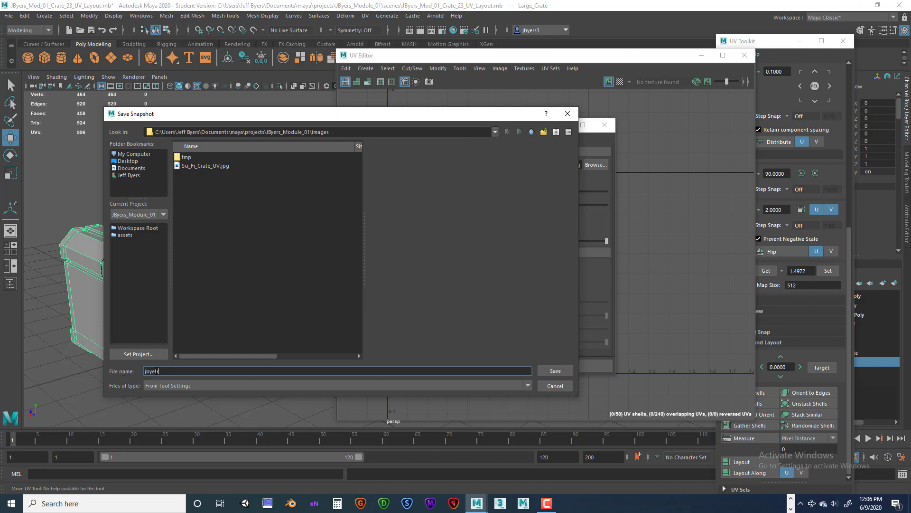
{"action": "key", "text": "ctrl+a"}
{"action": "type", "text": "JByers_Sci_Fi_Crate_Large"}
{"action": "key", "text": "Return"}
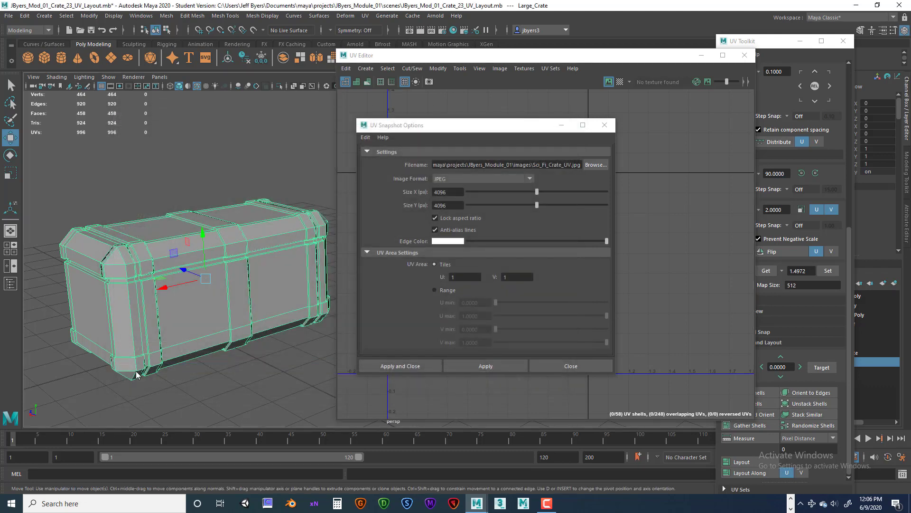
Step: Browse for the snapshot destination and enter the author's name followed by _Sci_Fi_Crate_Large_UV as the file name
{"action": "left_click", "coordinate": [587, 164]}
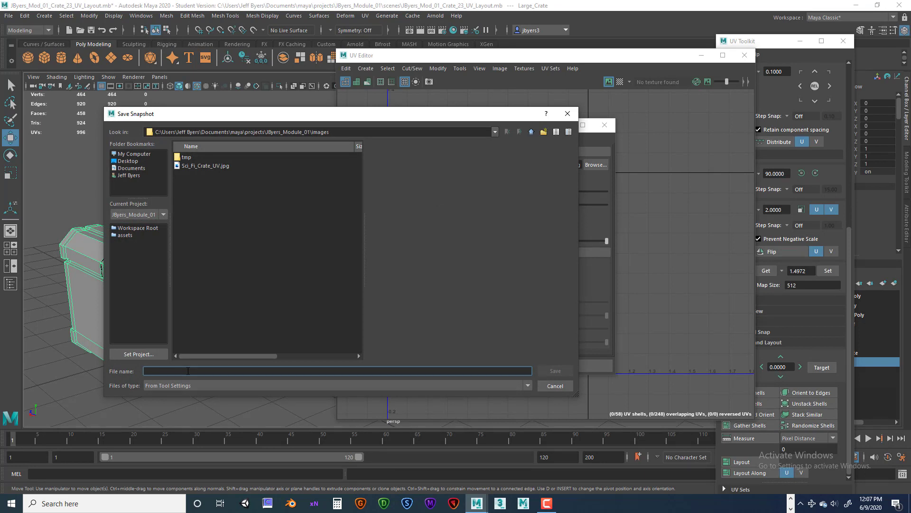
{"action": "type", "text": "Jbyers"}
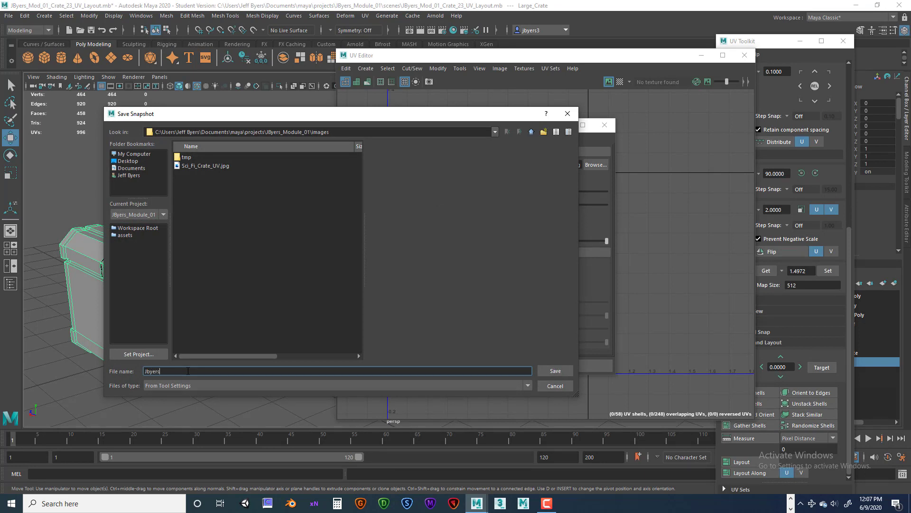
{"action": "type", "text": "_Sfi"}
{"action": "key", "text": "BackSpace"}
{"action": "type", "text": "ci_Fi_Creat"}
{"action": "key", "text": "BackSpace"}
{"action": "type", "text": "_Large_UV"}
Step: Highlight the complete snapshot file name to review its naming convention
{"action": "left_click", "coordinate": [159, 370]}
{"action": "left_click_drag", "start_coordinate": [217, 371], "coordinate": [145, 371]}
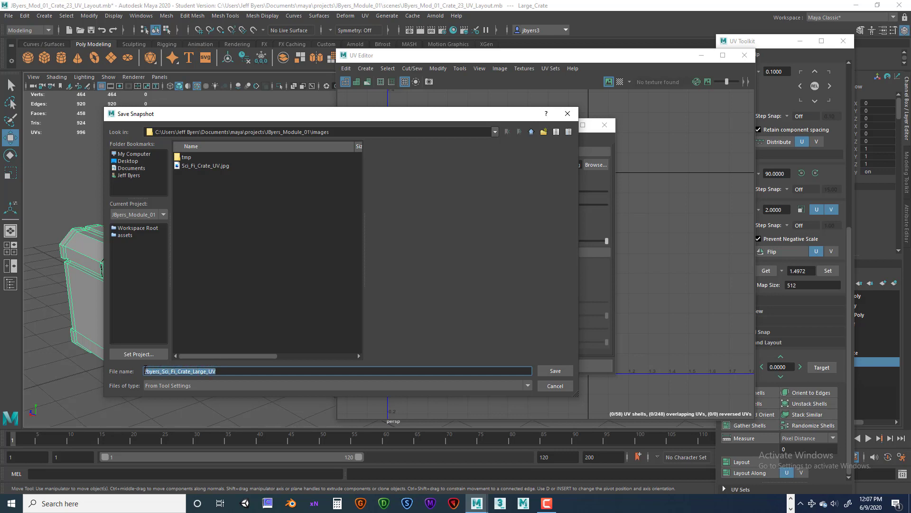
{"action": "left_click_drag", "start_coordinate": [226, 370], "coordinate": [144, 373]}
{"action": "left_click_drag", "start_coordinate": [215, 372], "coordinate": [143, 371]}
{"action": "left_click_drag", "start_coordinate": [218, 372], "coordinate": [142, 374]}
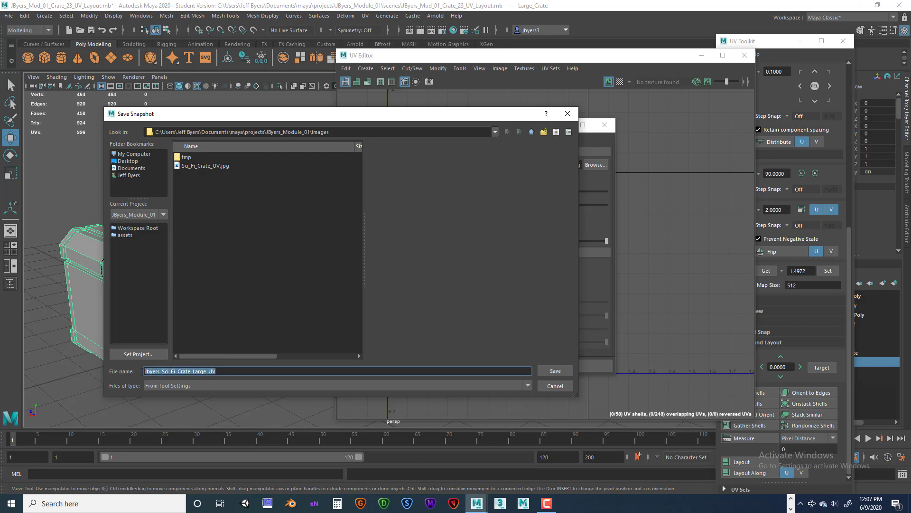
{"action": "left_click", "coordinate": [226, 373]}
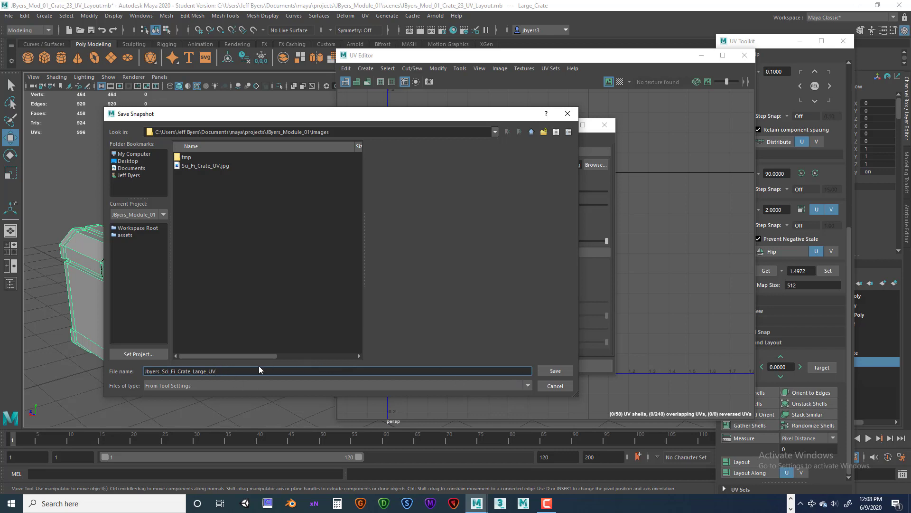
{"action": "left_click_drag", "start_coordinate": [225, 369], "coordinate": [145, 371]}
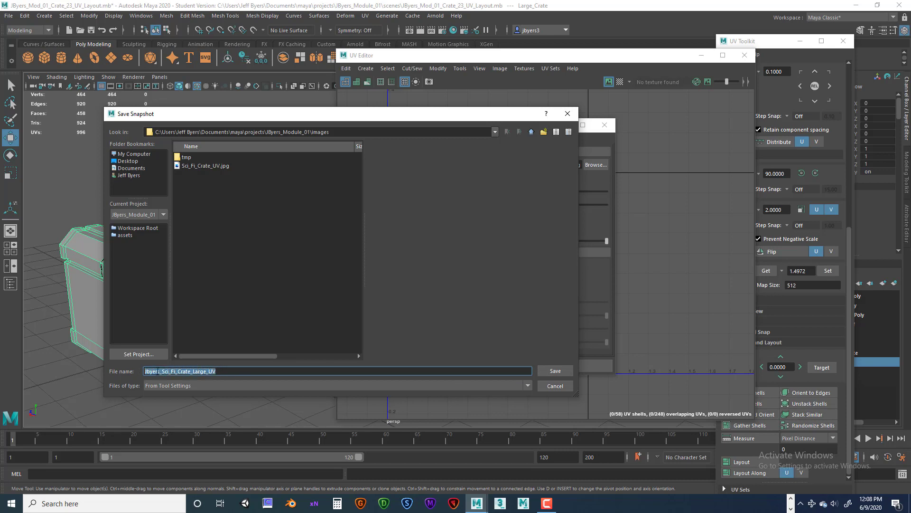
Step: Export the large crate's UV snapshot to the chosen images folder as a 4096 px JPEG and minimize the UV Editor
{"action": "left_click", "coordinate": [556, 371]}
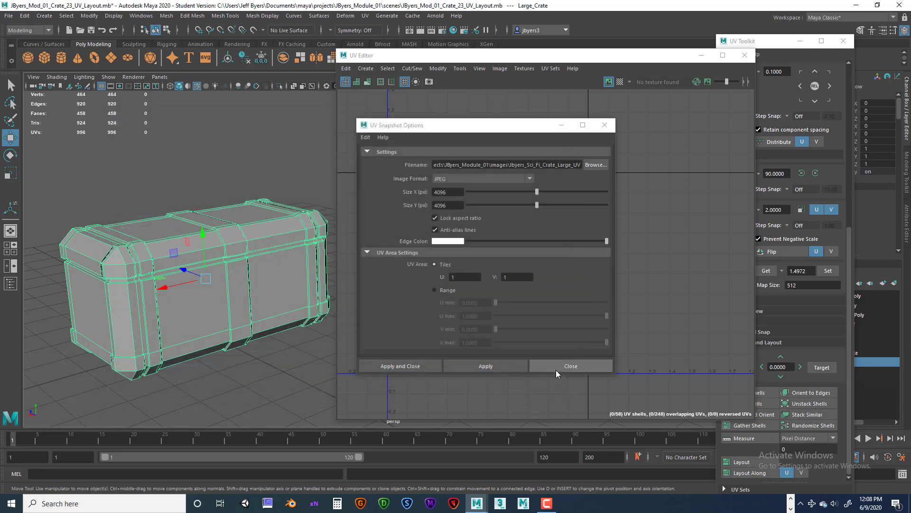
{"action": "left_click", "coordinate": [417, 367]}
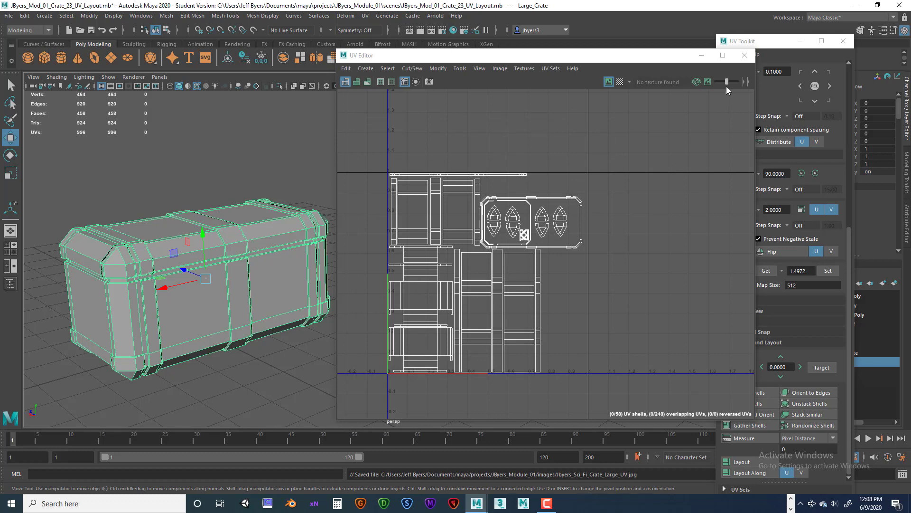
{"action": "left_click_drag", "start_coordinate": [683, 56], "coordinate": [544, 61]}
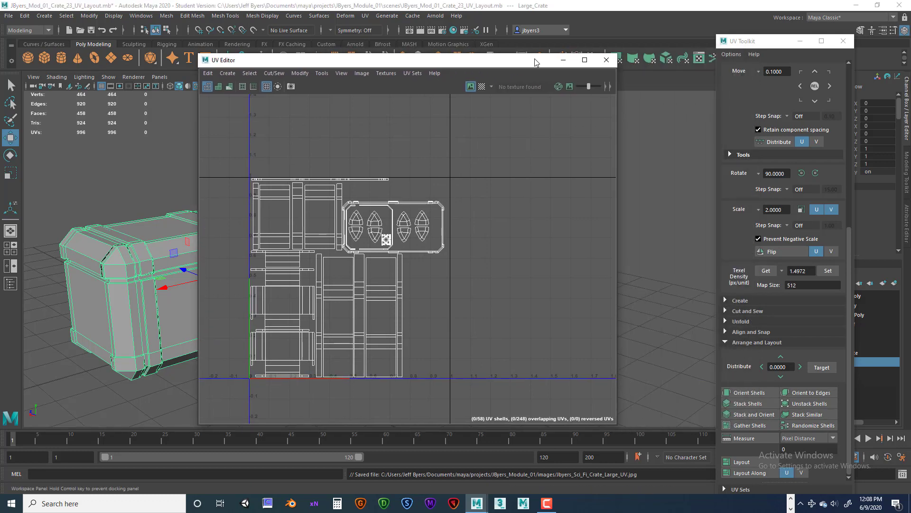
{"action": "left_click", "coordinate": [563, 60]}
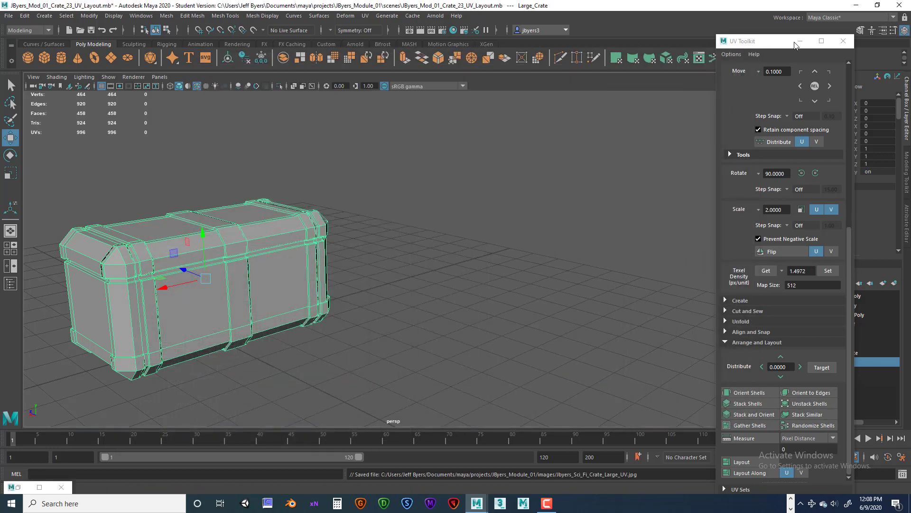
Step: Minimize the modeling program and launch Photoshop
{"action": "left_click", "coordinate": [856, 6]}
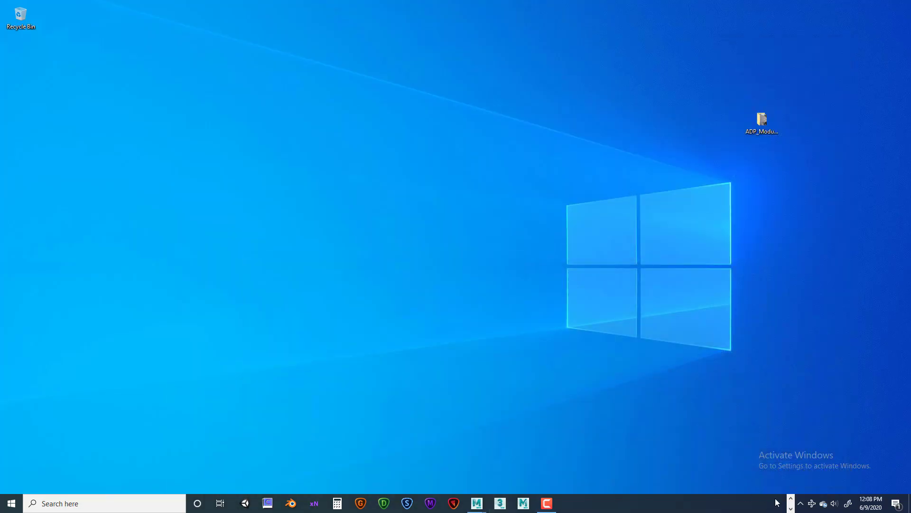
{"action": "left_click", "coordinate": [791, 508]}
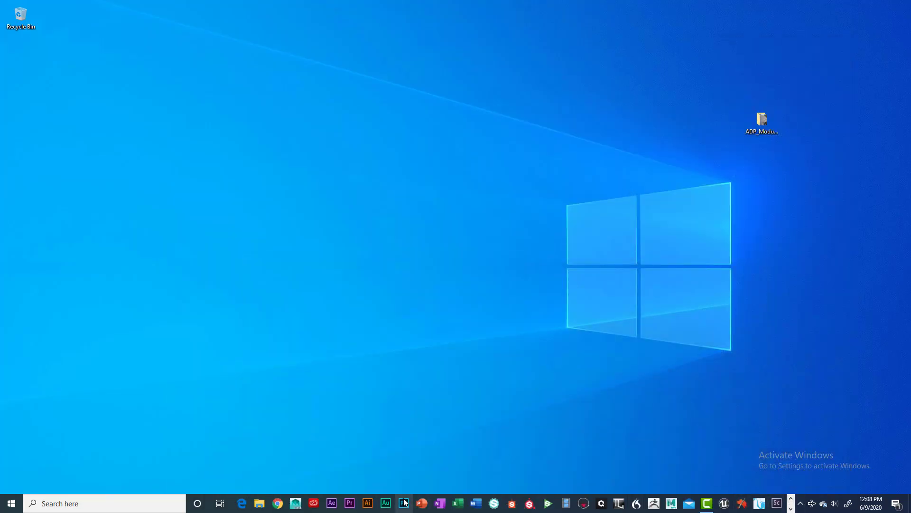
{"action": "left_click", "coordinate": [404, 502]}
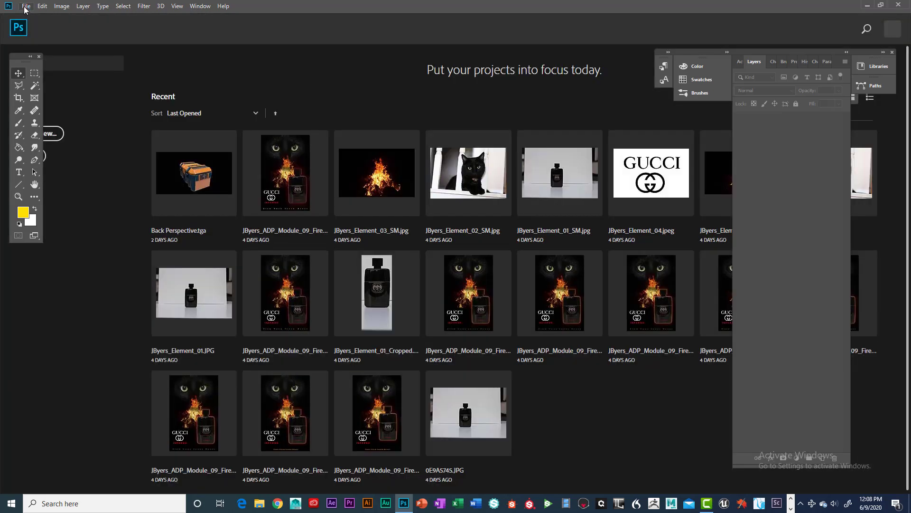
Step: Open the Sci_Fi_Crate_Large_UV image from the images folder of the Module_01 project under Documents, maya, projects
{"action": "left_click", "coordinate": [26, 6]}
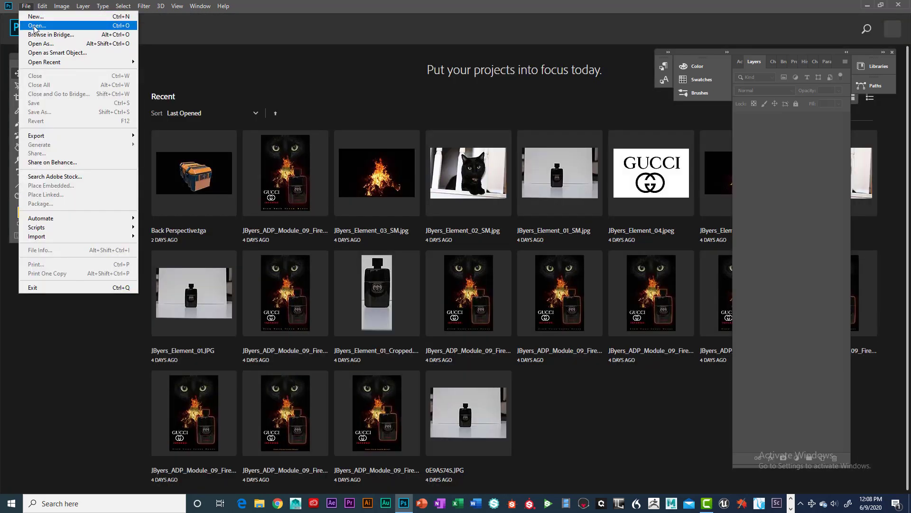
{"action": "left_click", "coordinate": [34, 28]}
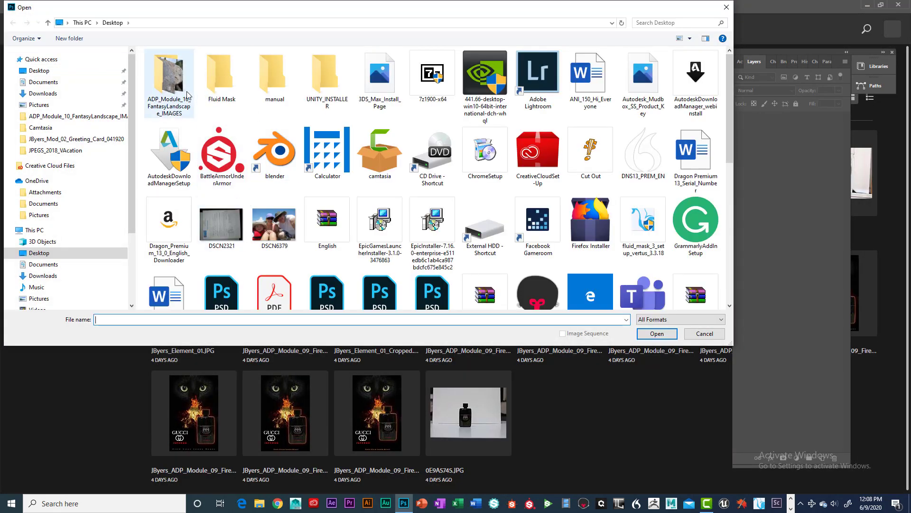
{"action": "left_click", "coordinate": [43, 82]}
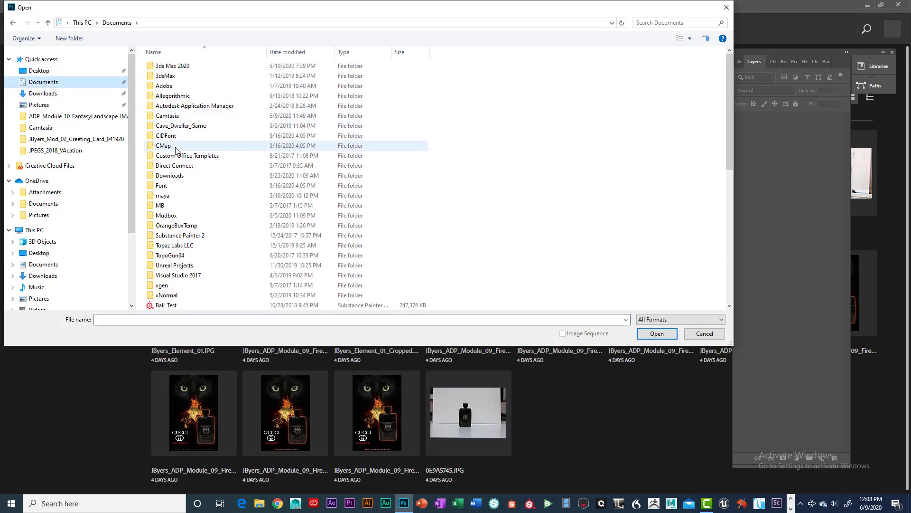
{"action": "double_click", "coordinate": [164, 195]}
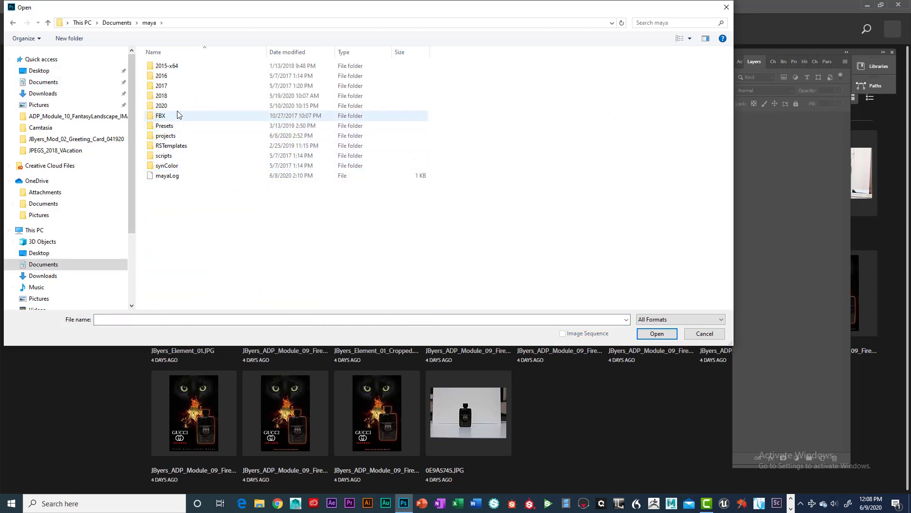
{"action": "double_click", "coordinate": [170, 138]}
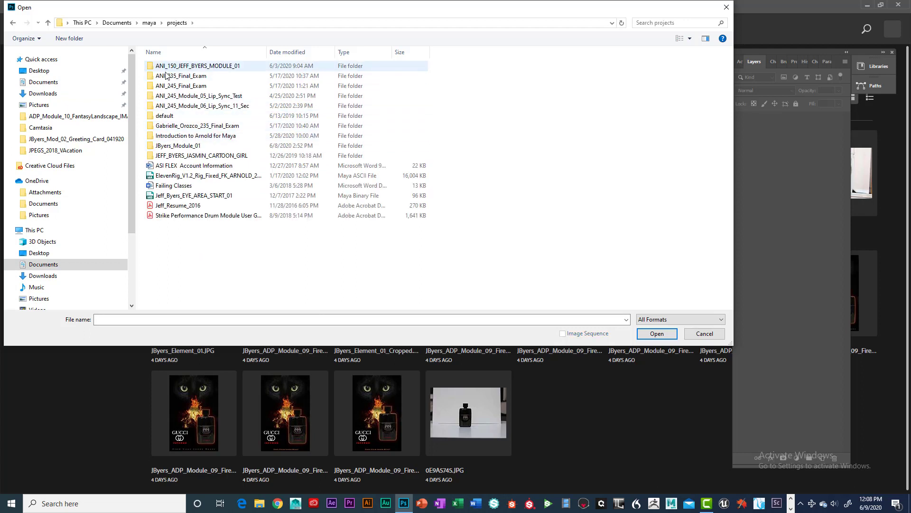
{"action": "double_click", "coordinate": [194, 147]}
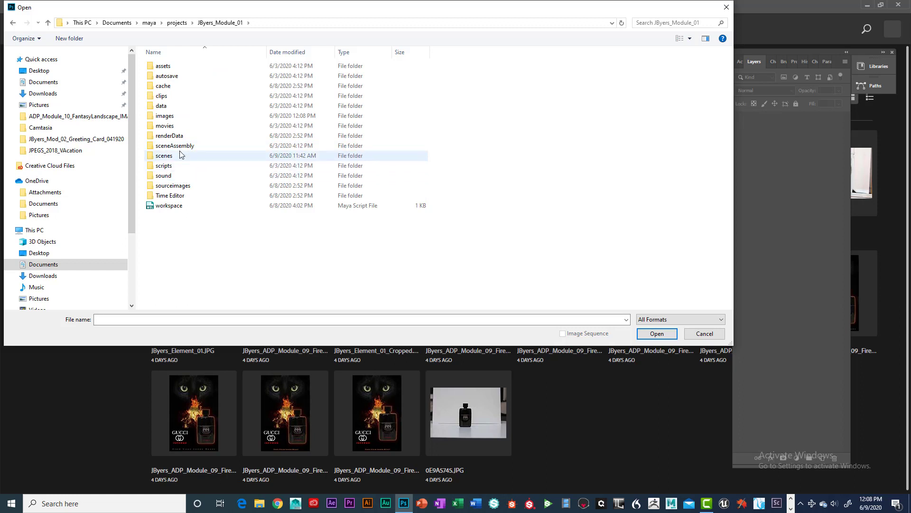
{"action": "double_click", "coordinate": [181, 117]}
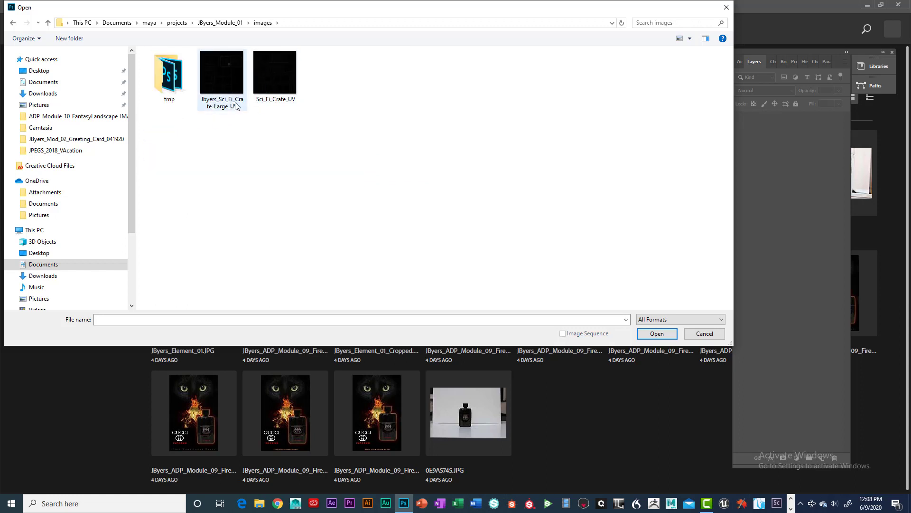
{"action": "left_click", "coordinate": [220, 80]}
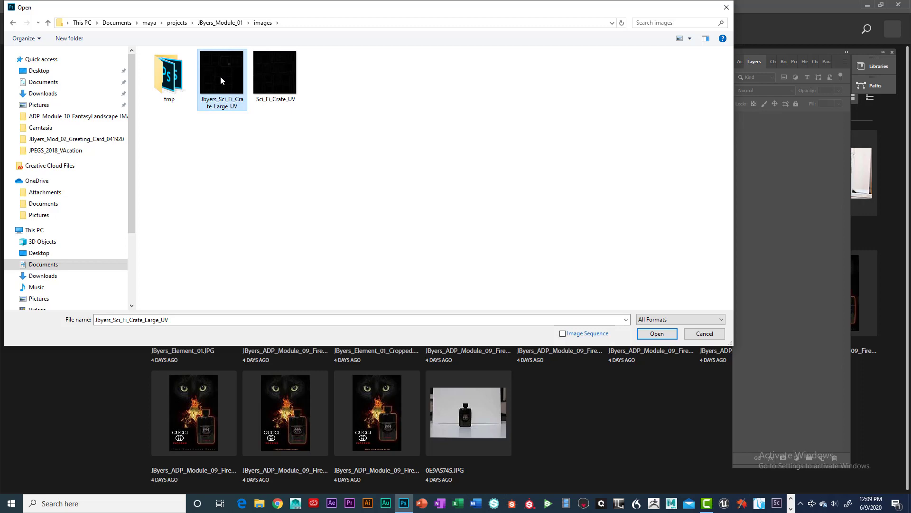
{"action": "left_click", "coordinate": [657, 333]}
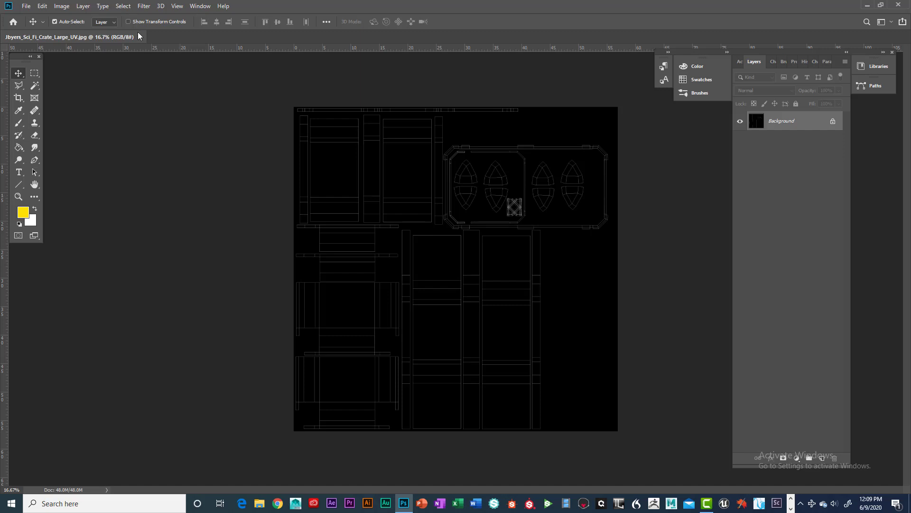
Step: Close Photoshop, return to the crate scene in Maya and place the UV Editor beside the crate
{"action": "left_click", "coordinate": [900, 6]}
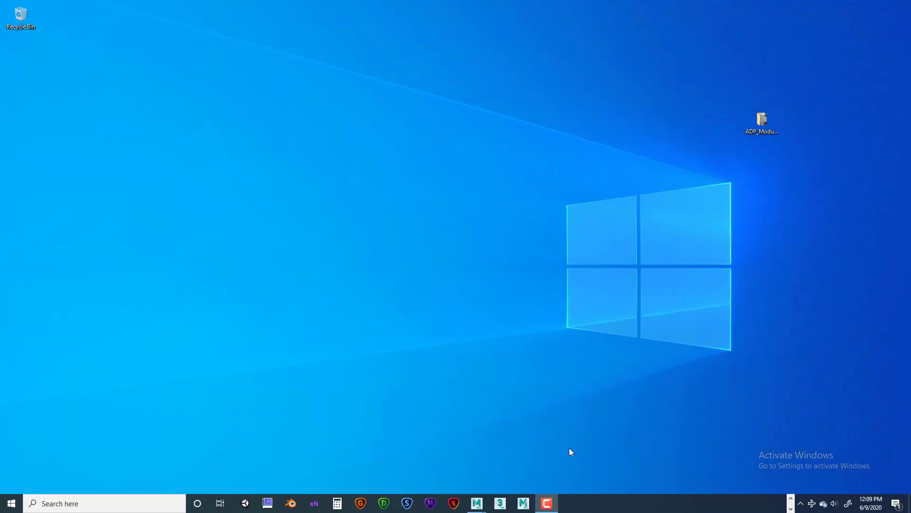
{"action": "mouse_move", "coordinate": [477, 503]}
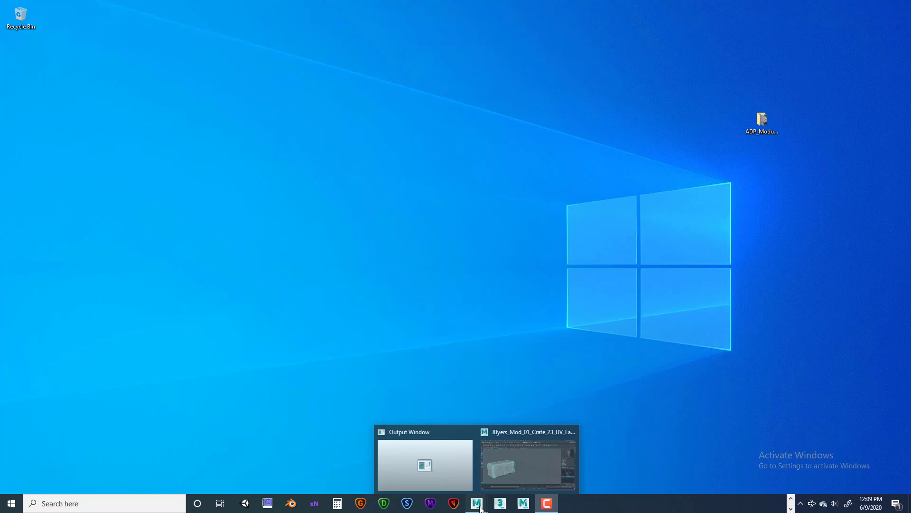
{"action": "left_click", "coordinate": [496, 477]}
{"action": "left_click_drag", "start_coordinate": [432, 64], "coordinate": [498, 65]}
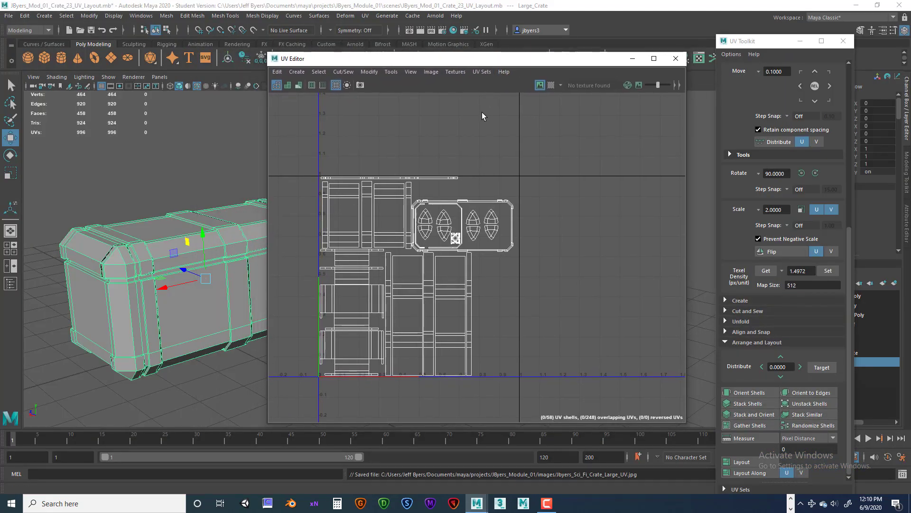
{"action": "left_click_drag", "start_coordinate": [418, 63], "coordinate": [438, 63]}
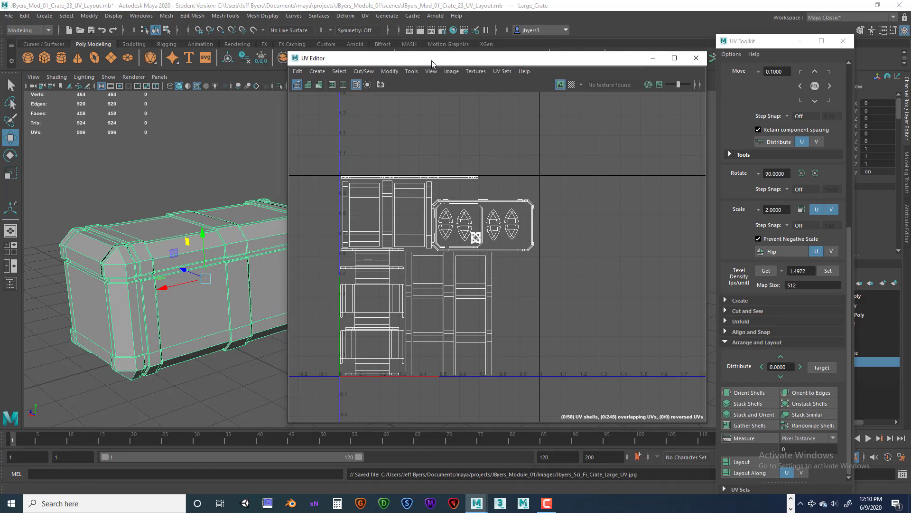
Step: Save the scene as a new version, changing the number in the file name to Crate_24_UV_Layout.mb
{"action": "left_click", "coordinate": [8, 17]}
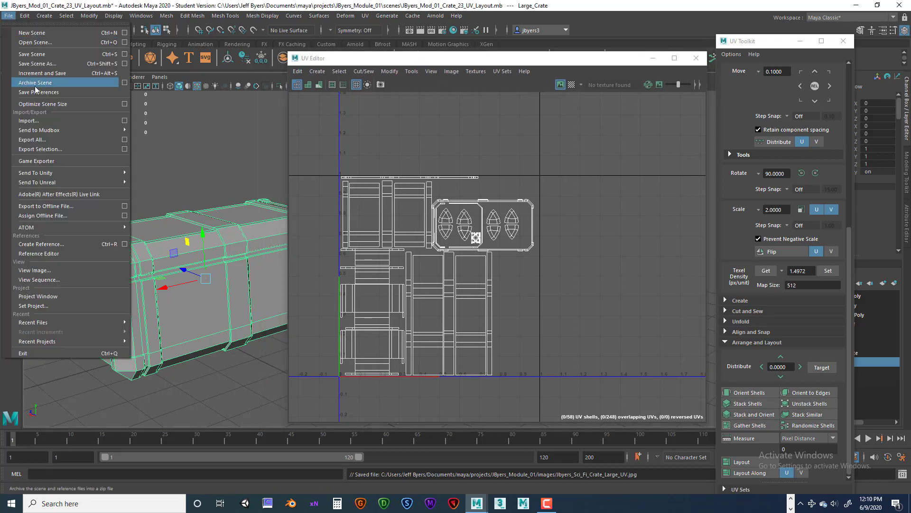
{"action": "left_click", "coordinate": [33, 64]}
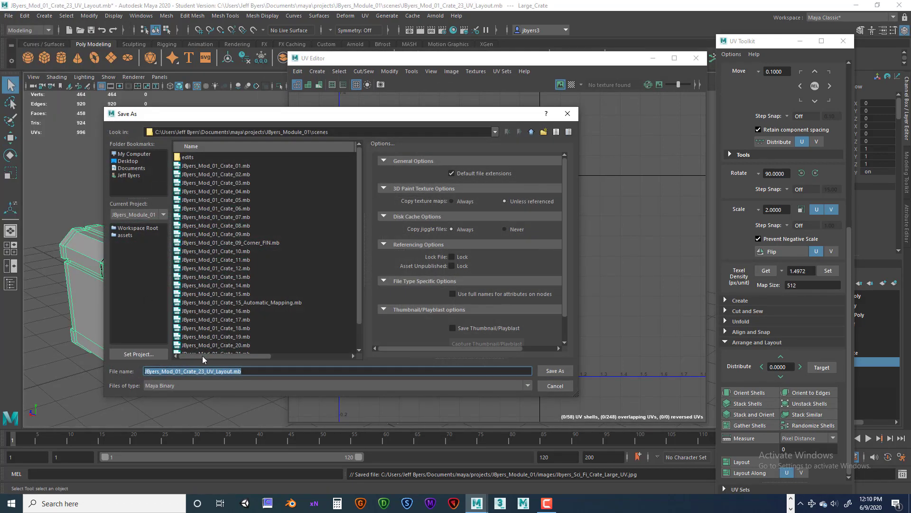
{"action": "left_click", "coordinate": [203, 371]}
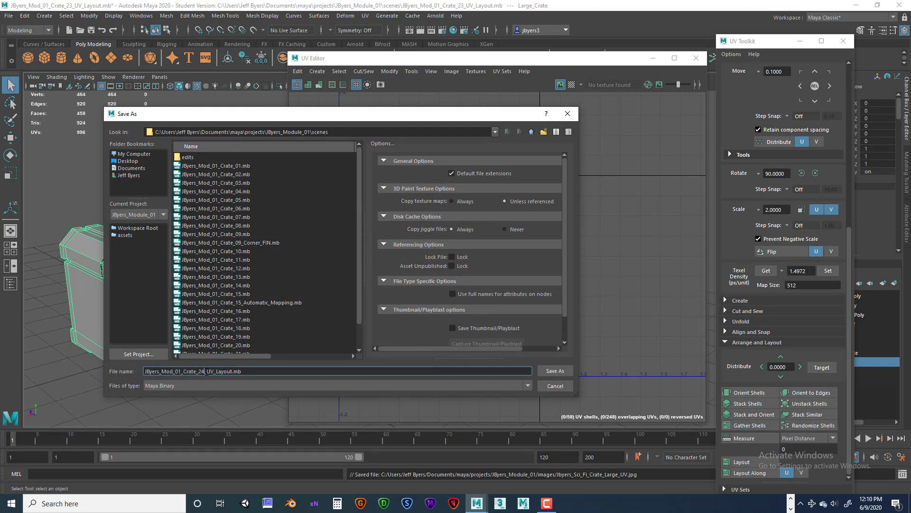
{"action": "left_click", "coordinate": [555, 371]}
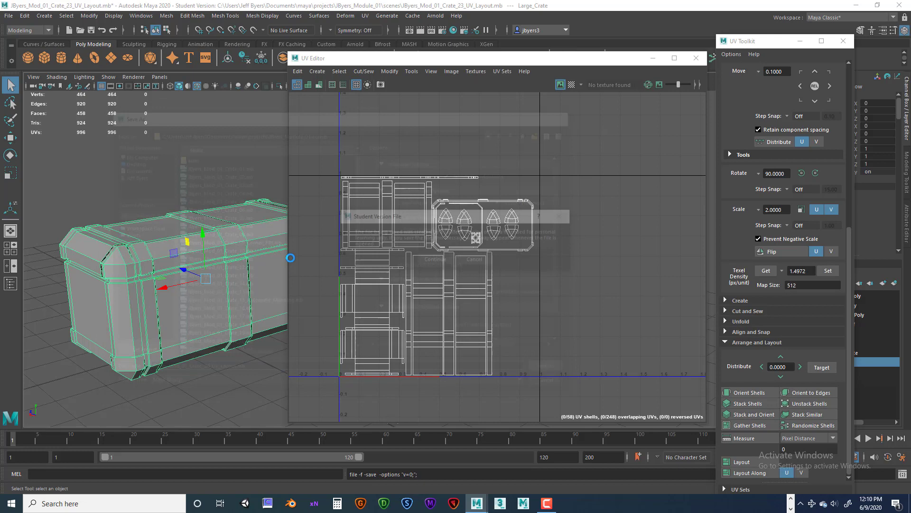
{"action": "left_click", "coordinate": [441, 259]}
{"action": "key", "text": "w"}
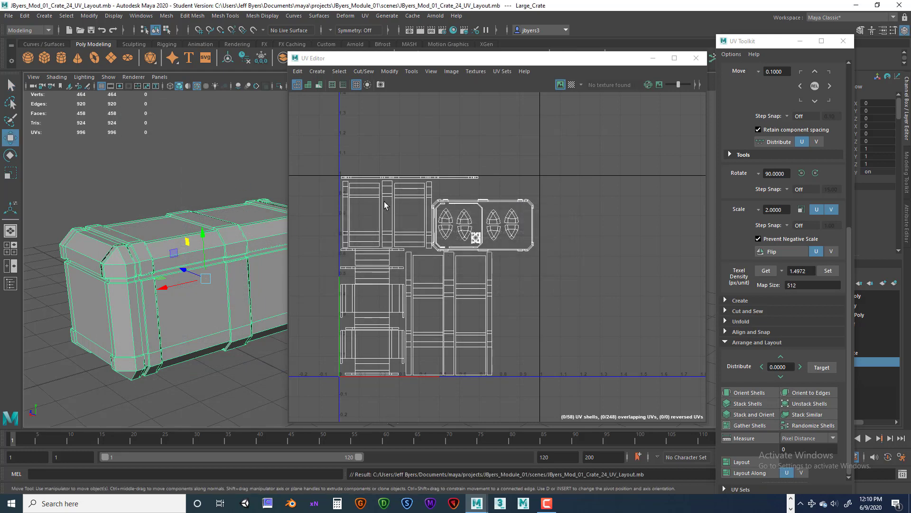
Step: Examine the crate's UV layout and the empty tiles around the 0 to 1 space
{"action": "left_click_drag", "start_coordinate": [572, 61], "coordinate": [507, 67]}
{"action": "scroll", "coordinate": [556, 210], "scroll_direction": "down", "scroll_amount": 2}
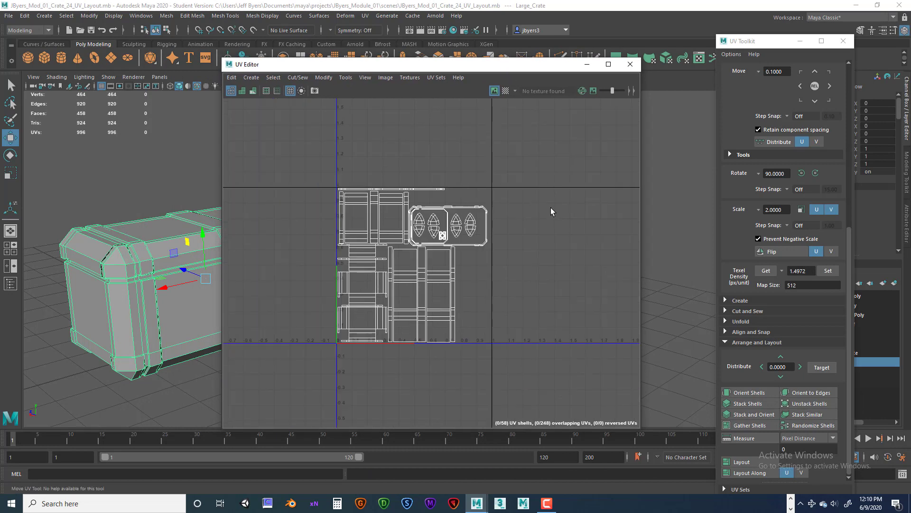
{"action": "middle_click_drag", "start_coordinate": [578, 242], "coordinate": [450, 261], "text": "alt"}
{"action": "scroll", "coordinate": [522, 248], "scroll_direction": "down", "scroll_amount": 3}
{"action": "middle_click_drag", "start_coordinate": [522, 248], "coordinate": [467, 288], "text": "alt"}
{"action": "scroll", "coordinate": [497, 253], "scroll_direction": "down", "scroll_amount": 1}
{"action": "scroll", "coordinate": [466, 276], "scroll_direction": "down", "scroll_amount": 2}
{"action": "scroll", "coordinate": [458, 290], "scroll_direction": "down", "scroll_amount": 1}
{"action": "scroll", "coordinate": [449, 274], "scroll_direction": "down", "scroll_amount": 1}
{"action": "scroll", "coordinate": [426, 282], "scroll_direction": "down", "scroll_amount": 1}
{"action": "scroll", "coordinate": [464, 280], "scroll_direction": "up", "scroll_amount": 6}
{"action": "scroll", "coordinate": [488, 291], "scroll_direction": "up", "scroll_amount": 4}
{"action": "scroll", "coordinate": [505, 307], "scroll_direction": "down", "scroll_amount": 1}
{"action": "scroll", "coordinate": [479, 298], "scroll_direction": "down", "scroll_amount": 1}
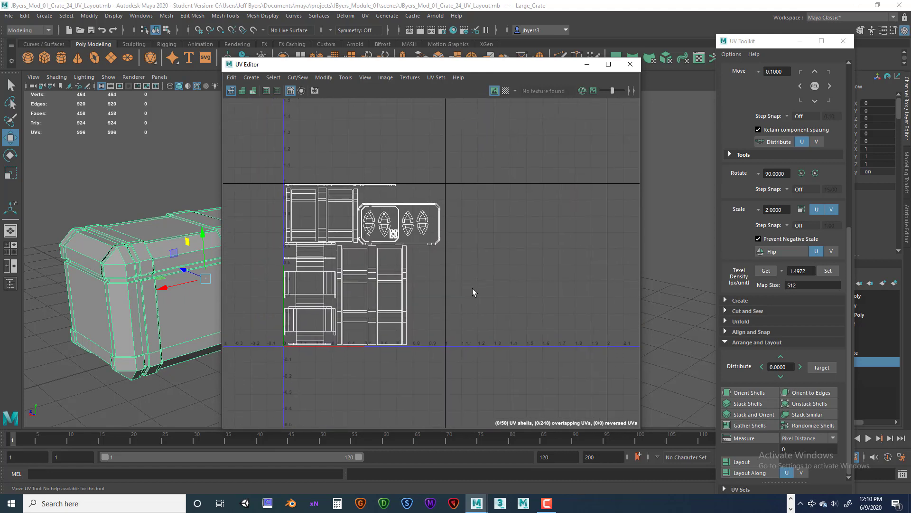
{"action": "right_click_drag", "start_coordinate": [472, 293], "coordinate": [446, 286], "text": "alt"}
{"action": "middle_click_drag", "start_coordinate": [446, 286], "coordinate": [421, 298], "text": "alt"}
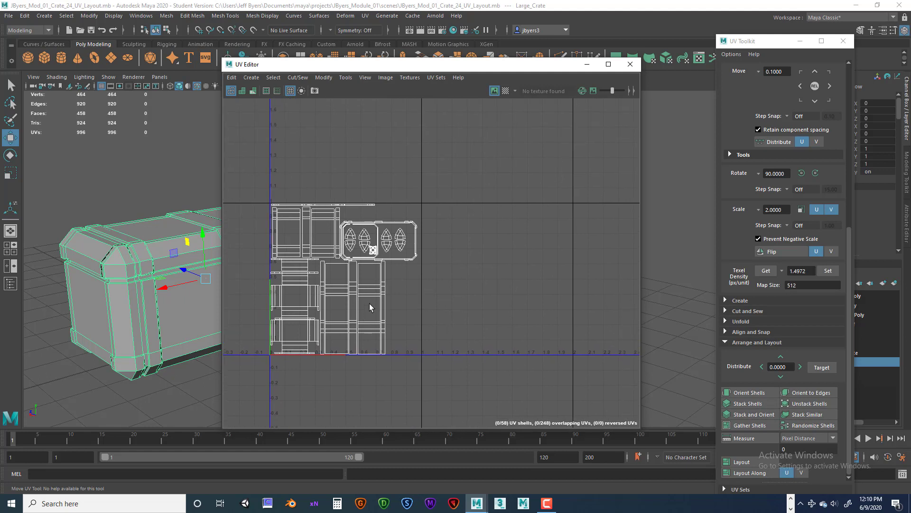
Step: Switch to UV shell selection and move the crate's long front-panel shell along U into the neighbouring empty tile
{"action": "right_click_drag", "start_coordinate": [368, 291], "coordinate": [317, 276]}
{"action": "scroll", "coordinate": [414, 285], "scroll_direction": "down", "scroll_amount": 1}
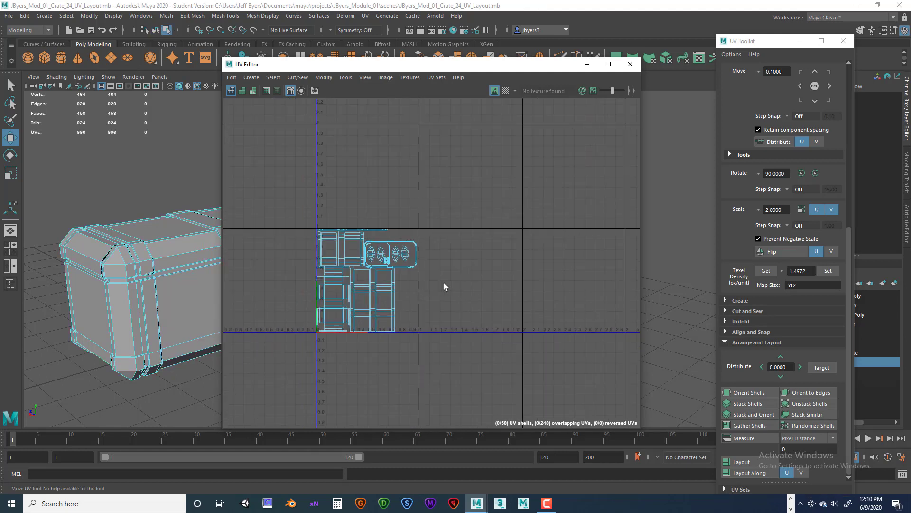
{"action": "scroll", "coordinate": [443, 283], "scroll_direction": "up", "scroll_amount": 1}
{"action": "middle_click_drag", "start_coordinate": [424, 272], "coordinate": [429, 291], "text": "alt"}
{"action": "left_click", "coordinate": [359, 311]}
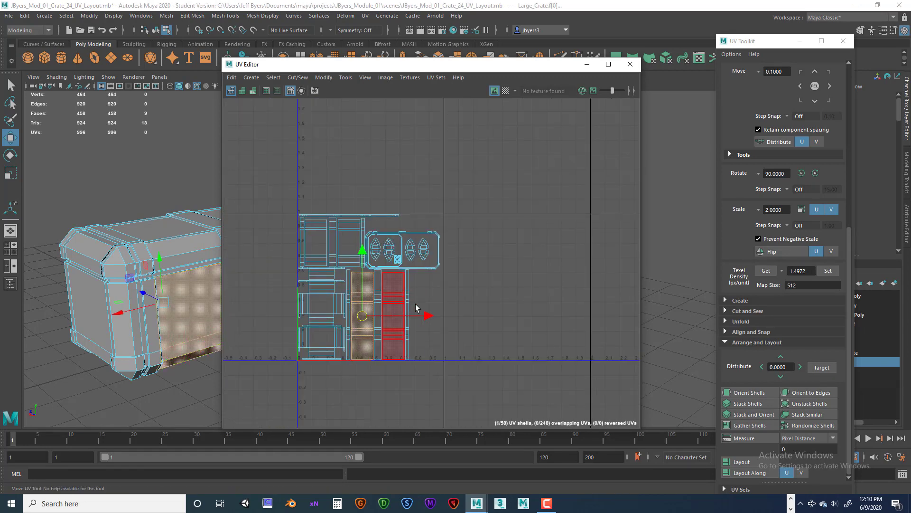
{"action": "left_click_drag", "start_coordinate": [427, 316], "coordinate": [545, 315]}
Step: Scale the front-panel shell up uniformly to about the full height of the UV tile
{"action": "scroll", "coordinate": [568, 310], "scroll_direction": "down", "scroll_amount": 1}
{"action": "middle_click_drag", "start_coordinate": [568, 309], "coordinate": [534, 290], "text": "alt"}
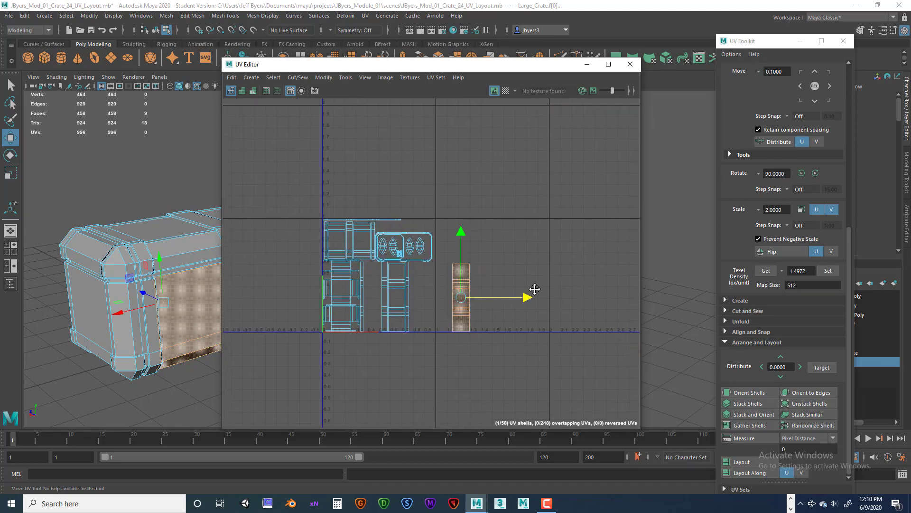
{"action": "key", "text": "r"}
{"action": "left_click_drag", "start_coordinate": [463, 298], "coordinate": [466, 274]}
{"action": "key", "text": "w"}
{"action": "key", "text": "e"}
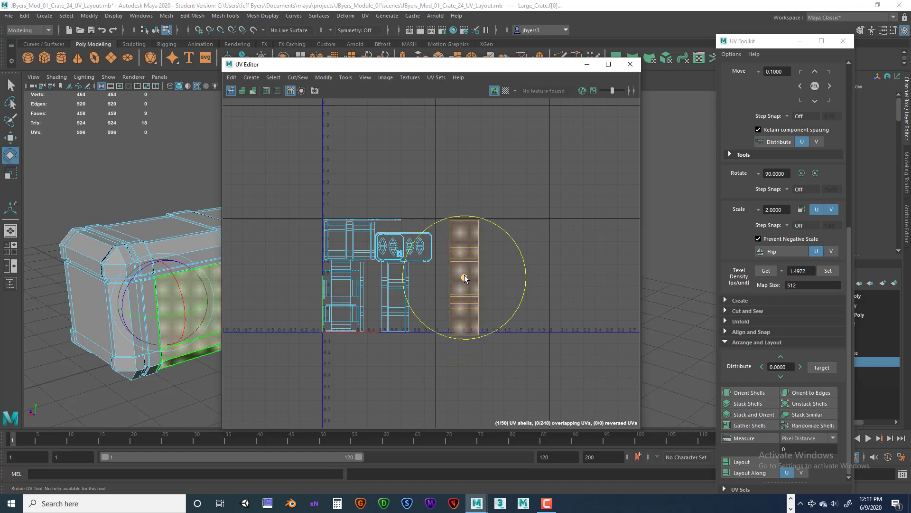
Step: Refine the enlarged shell's scale and position so it fits within the second tile, close to the U = 1 border
{"action": "key", "text": "r"}
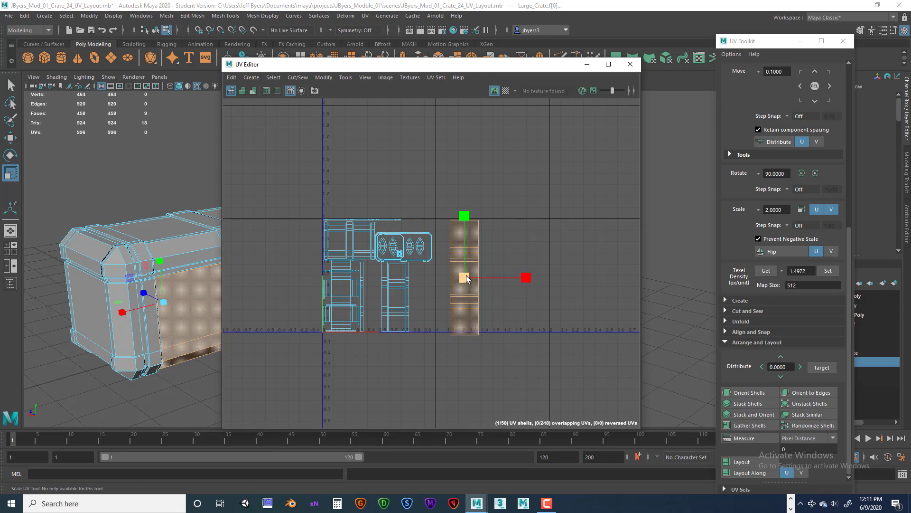
{"action": "left_click_drag", "start_coordinate": [464, 278], "coordinate": [455, 277]}
{"action": "key", "text": "w"}
{"action": "key", "text": "r"}
{"action": "key", "text": "w"}
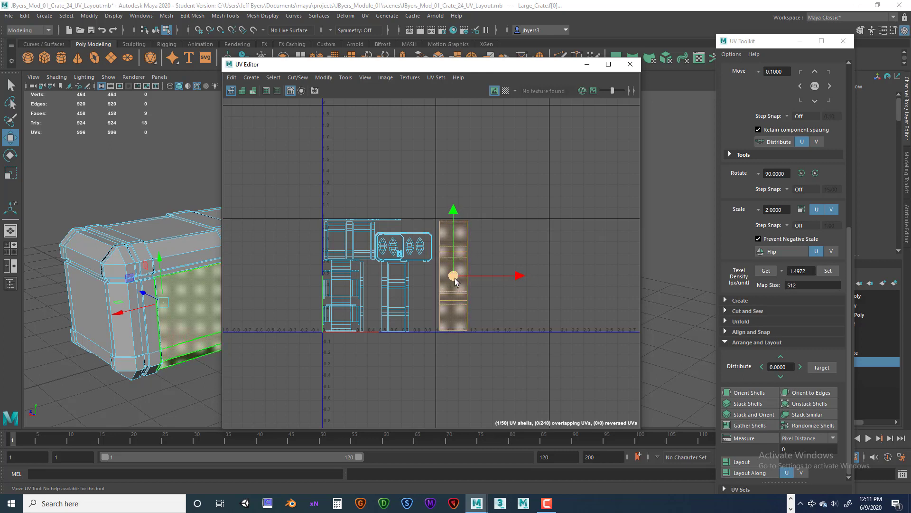
{"action": "left_click_drag", "start_coordinate": [453, 275], "coordinate": [453, 275]}
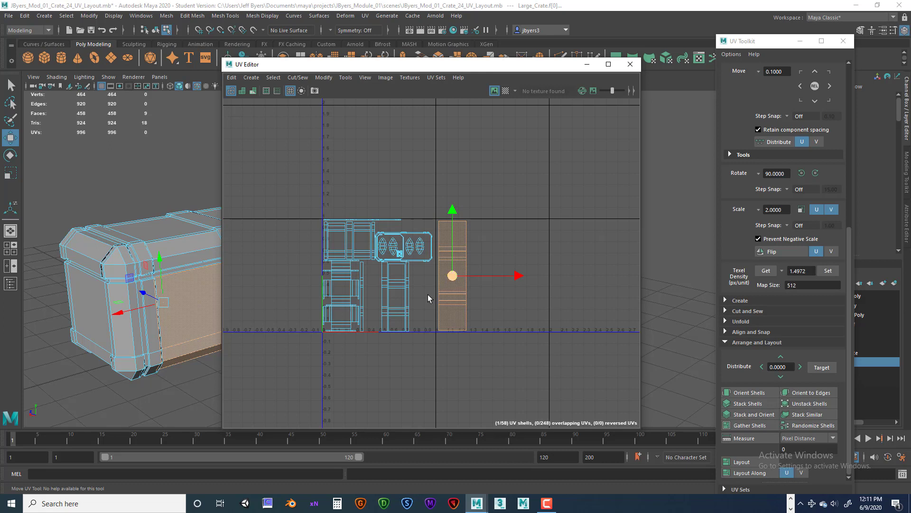
Step: Nudge the enlarged front-panel shell inside the second tile and sample its texel density as the reference value
{"action": "middle_click_drag", "start_coordinate": [405, 310], "coordinate": [382, 335], "text": "alt"}
{"action": "scroll", "coordinate": [369, 311], "scroll_direction": "down", "scroll_amount": 2}
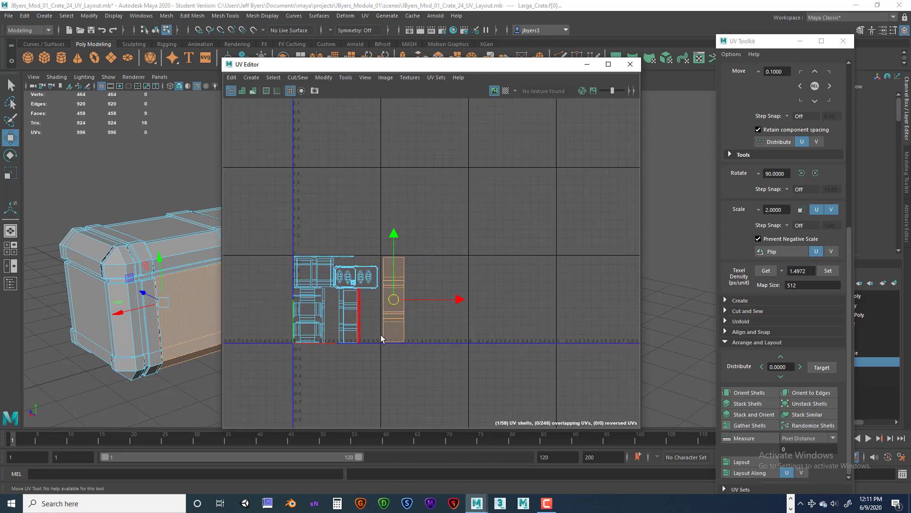
{"action": "scroll", "coordinate": [382, 335], "scroll_direction": "up", "scroll_amount": 1}
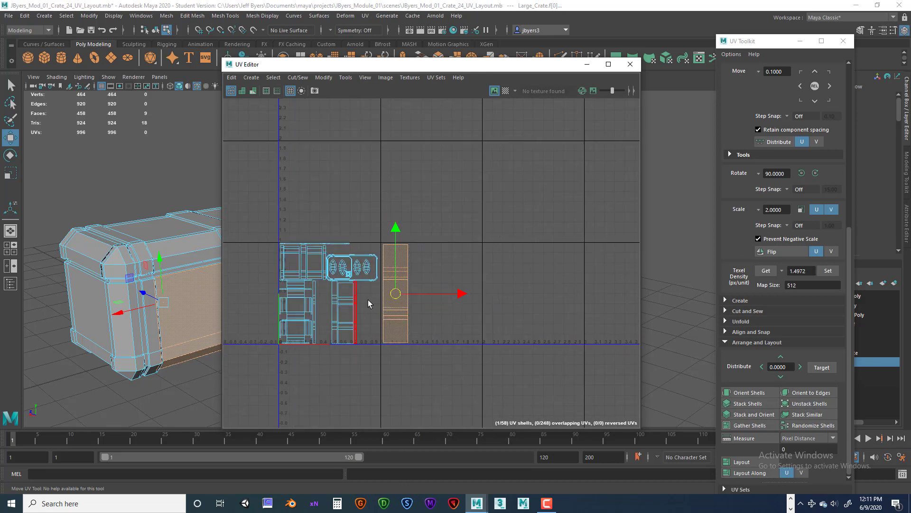
{"action": "middle_click_drag", "start_coordinate": [448, 309], "coordinate": [504, 300], "text": "alt"}
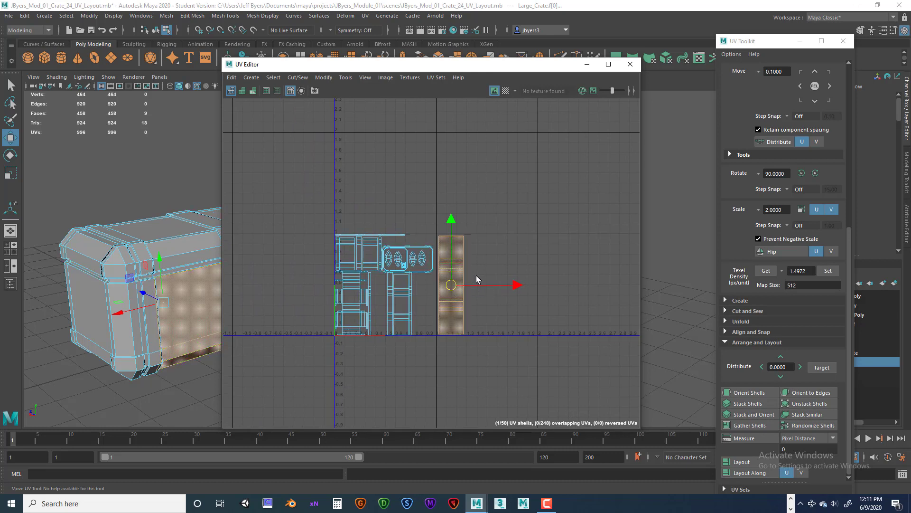
{"action": "middle_click_drag", "start_coordinate": [476, 278], "coordinate": [477, 276], "text": "alt"}
{"action": "left_click_drag", "start_coordinate": [452, 285], "coordinate": [452, 285]}
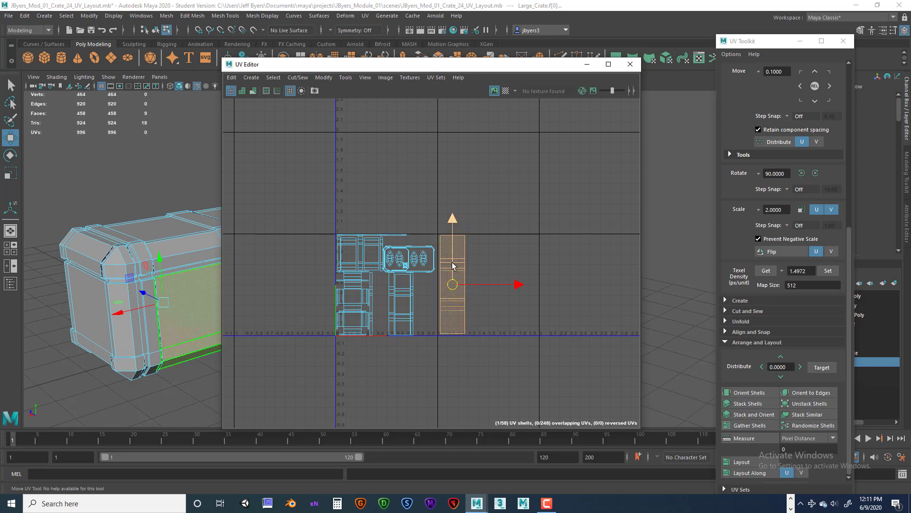
{"action": "left_click", "coordinate": [766, 272]}
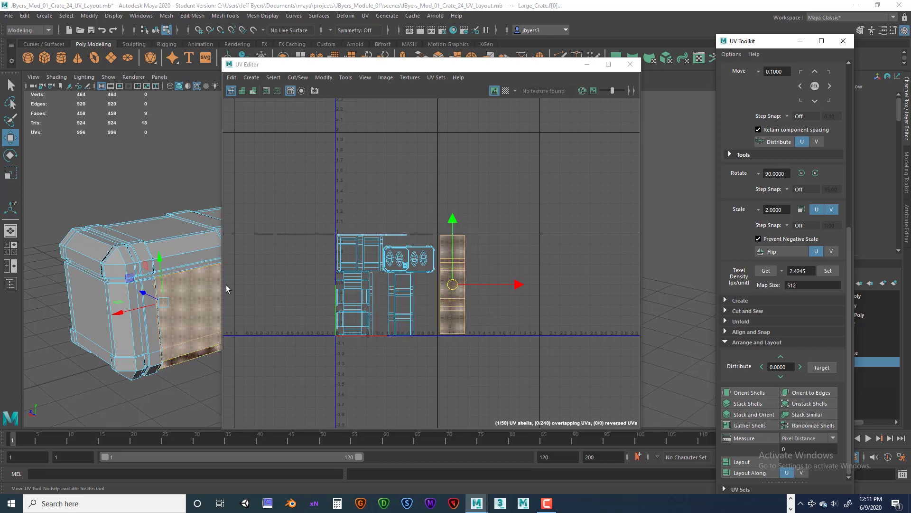
Step: Display the checker map on the crate, compare the enlarged panel's checker size with neighbouring panels, and turn the map off again
{"action": "left_click_drag", "start_coordinate": [173, 275], "coordinate": [128, 246], "text": "alt"}
{"action": "left_click", "coordinate": [505, 91]}
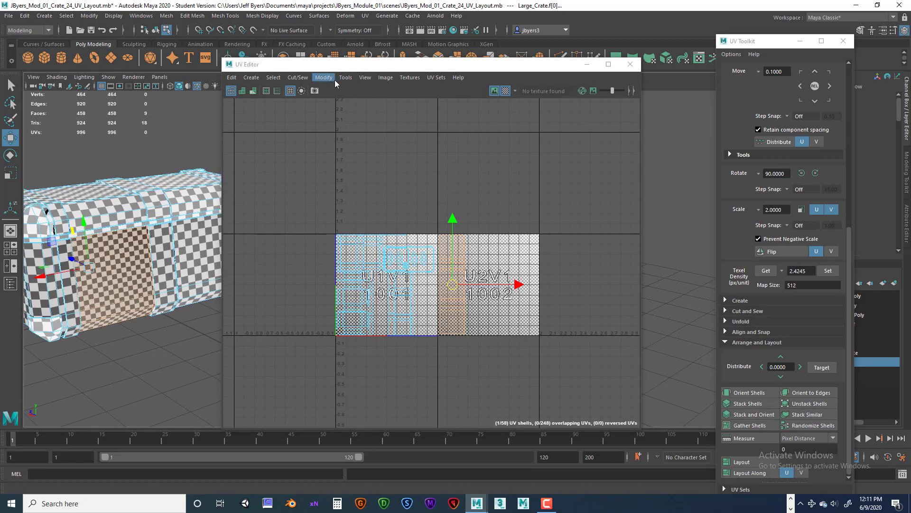
{"action": "left_click_drag", "start_coordinate": [335, 65], "coordinate": [463, 66]}
{"action": "scroll", "coordinate": [234, 240], "scroll_direction": "up", "scroll_amount": 3}
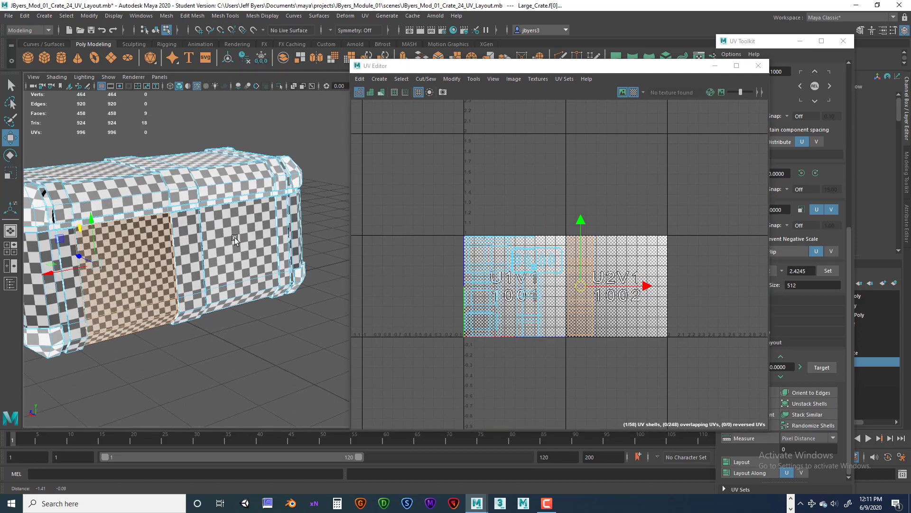
{"action": "left_click_drag", "start_coordinate": [234, 239], "coordinate": [185, 269], "text": "alt"}
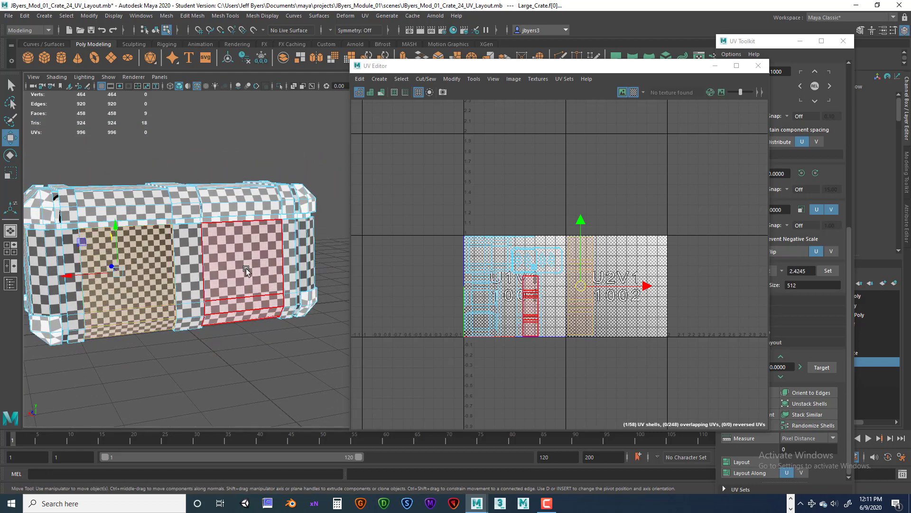
{"action": "mouse_move", "coordinate": [190, 266]}
{"action": "left_mouse_down", "text": "alt"}
{"action": "mouse_move", "coordinate": [227, 269]}
{"action": "mouse_move", "coordinate": [190, 265]}
{"action": "left_mouse_up", "text": "alt"}
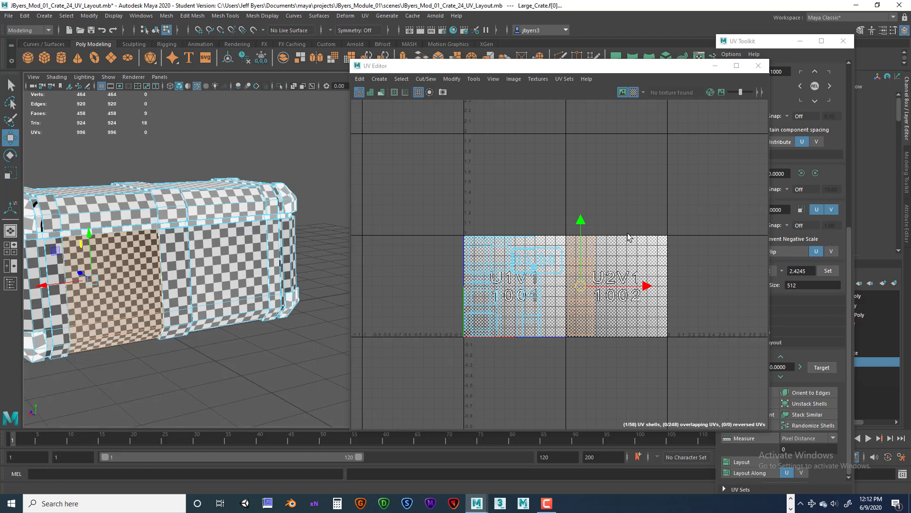
{"action": "left_click_drag", "start_coordinate": [572, 67], "coordinate": [572, 66]}
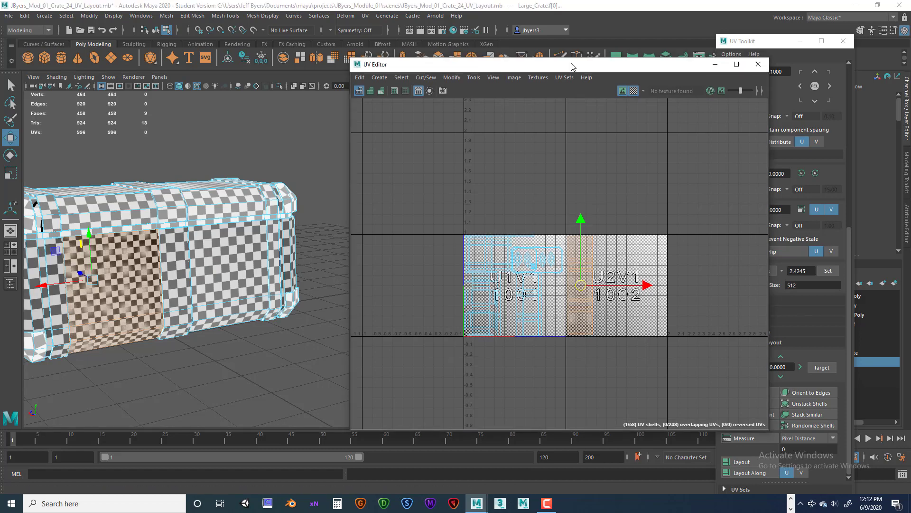
{"action": "left_click_drag", "start_coordinate": [629, 69], "coordinate": [540, 72]}
{"action": "left_click", "coordinate": [543, 93]}
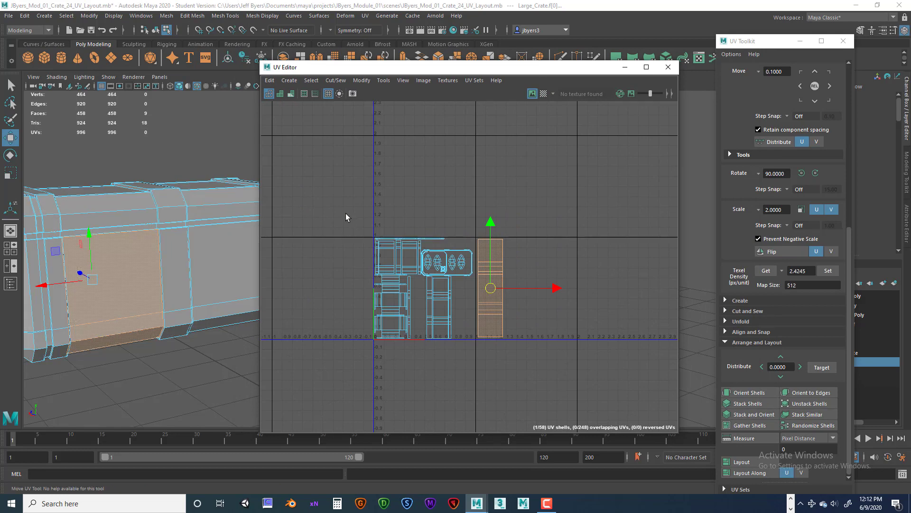
Step: Move all shells except the enlarged one along negative U into the neighbouring tile, and separate the lid shell group above them
{"action": "left_click_drag", "start_coordinate": [345, 217], "coordinate": [475, 366]}
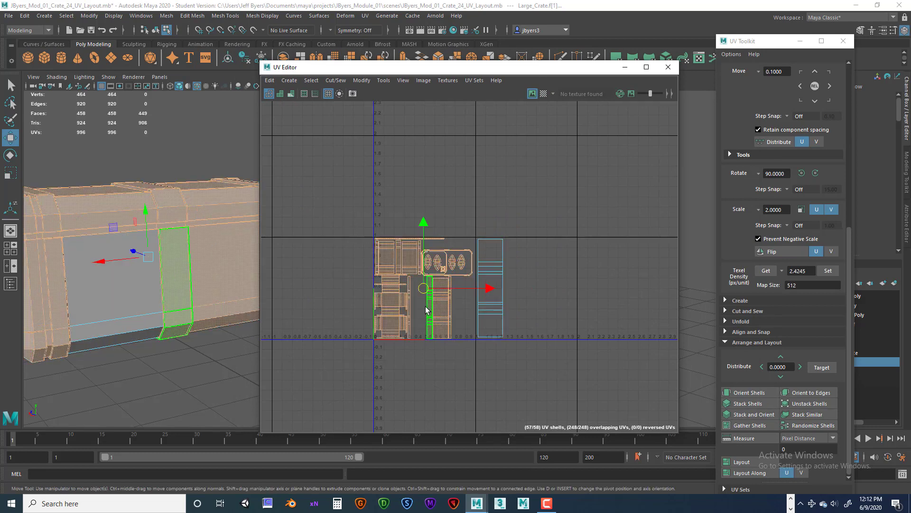
{"action": "middle_click_drag", "start_coordinate": [425, 307], "coordinate": [340, 300]}
{"action": "scroll", "coordinate": [413, 274], "scroll_direction": "down", "scroll_amount": 1}
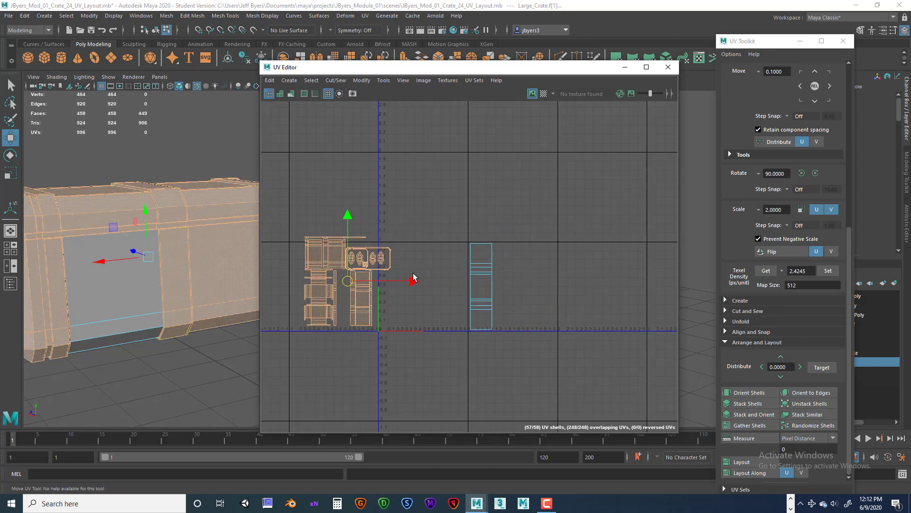
{"action": "middle_click_drag", "start_coordinate": [405, 260], "coordinate": [457, 288], "text": "alt"}
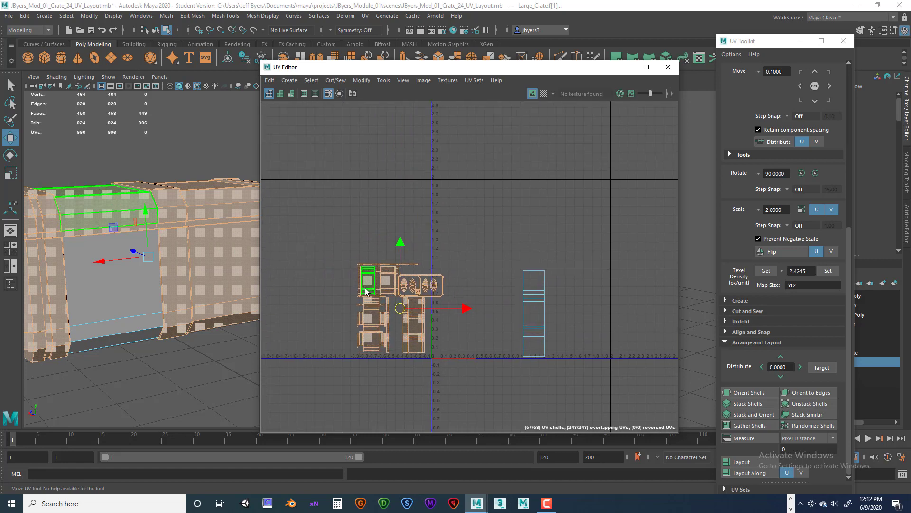
{"action": "left_click", "coordinate": [397, 274]}
{"action": "middle_click_drag", "start_coordinate": [397, 273], "coordinate": [372, 201]}
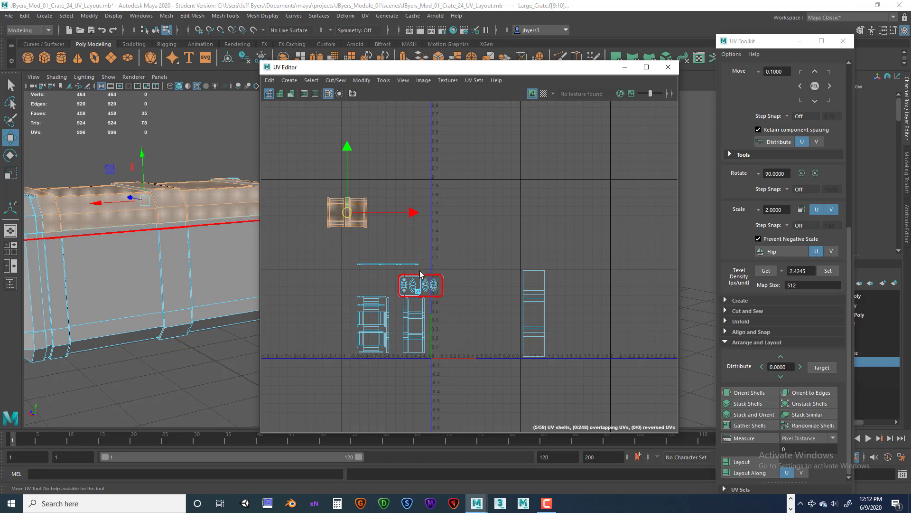
{"action": "left_click", "coordinate": [420, 285]}
{"action": "middle_click_drag", "start_coordinate": [422, 285], "coordinate": [464, 245]}
{"action": "key", "text": "ctrl+z"}
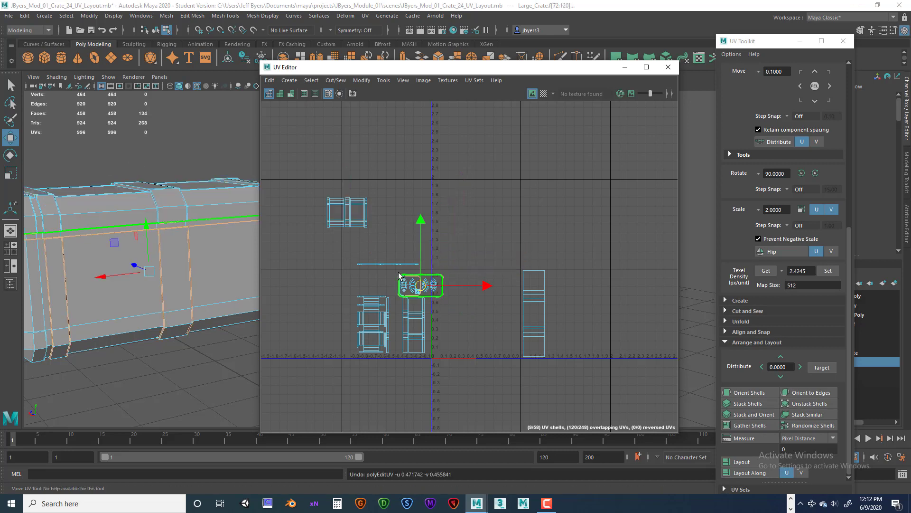
Step: Move the rounded frame shells up above the 0 to 1 tile and separate the small frame from the large one
{"action": "left_click_drag", "start_coordinate": [415, 277], "coordinate": [452, 212]}
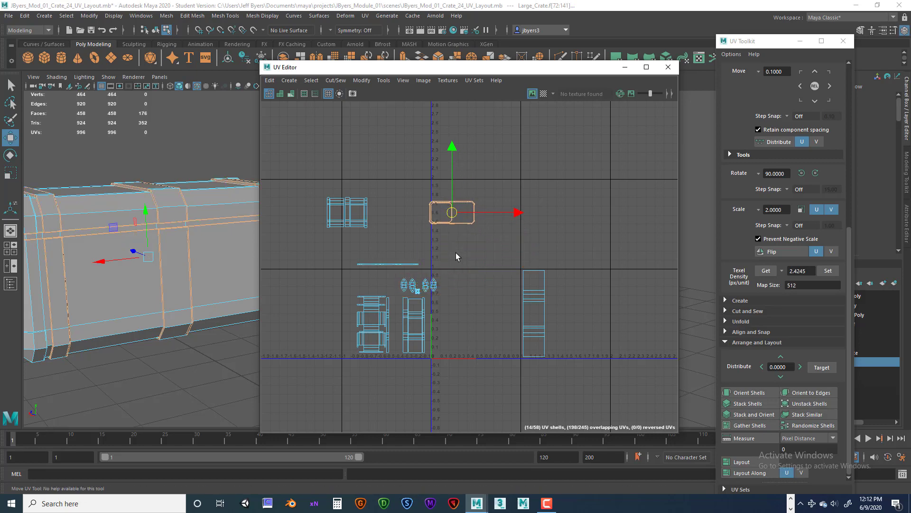
{"action": "scroll", "coordinate": [456, 252], "scroll_direction": "up", "scroll_amount": 3}
{"action": "middle_click_drag", "start_coordinate": [454, 231], "coordinate": [468, 293], "text": "alt"}
{"action": "scroll", "coordinate": [468, 292], "scroll_direction": "up", "scroll_amount": 2}
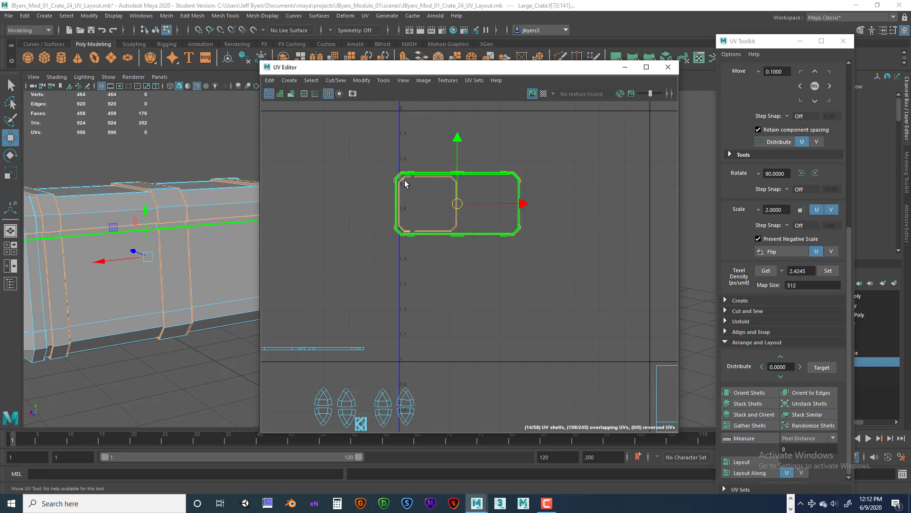
{"action": "left_click_drag", "start_coordinate": [467, 187], "coordinate": [305, 172]}
{"action": "scroll", "coordinate": [378, 216], "scroll_direction": "down", "scroll_amount": 2}
{"action": "middle_click_drag", "start_coordinate": [400, 265], "coordinate": [402, 232], "text": "alt"}
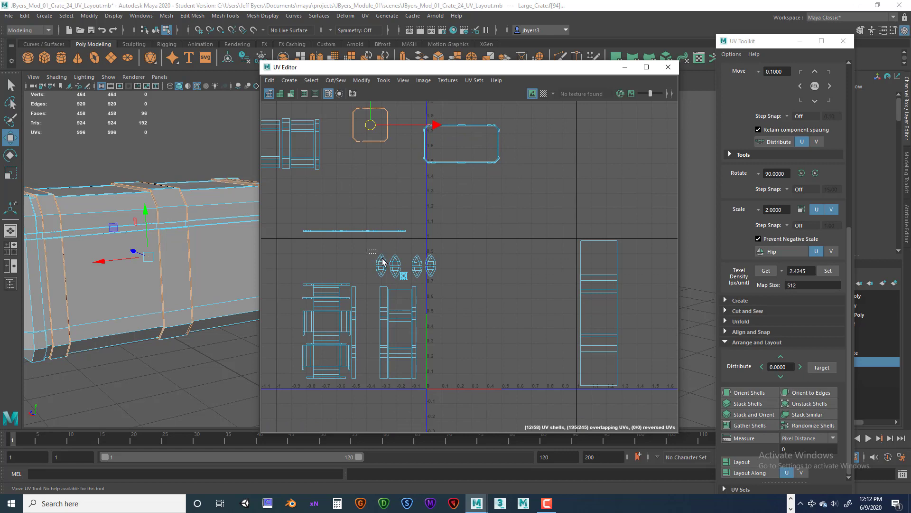
Step: Move both pairs of oval corner shells and the small square shells into separate empty spots near the large frame
{"action": "left_click_drag", "start_coordinate": [375, 251], "coordinate": [444, 204]}
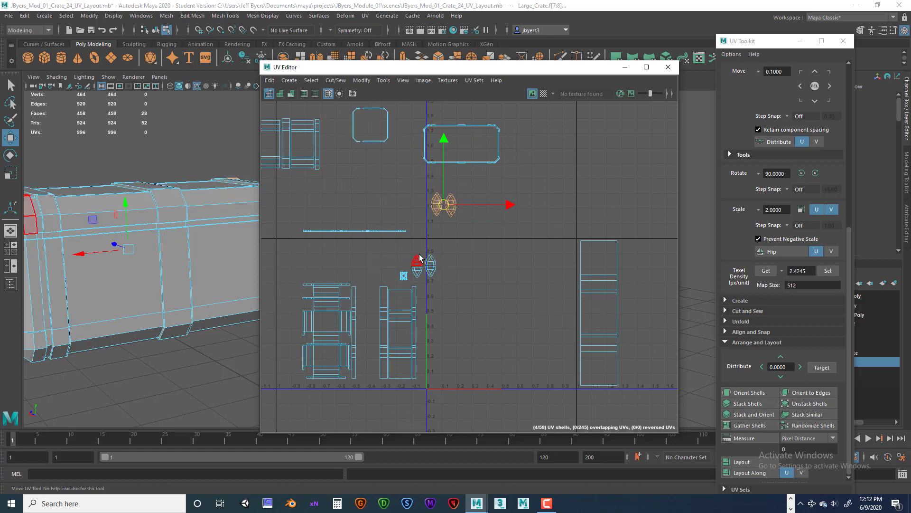
{"action": "left_click_drag", "start_coordinate": [420, 258], "coordinate": [490, 206]}
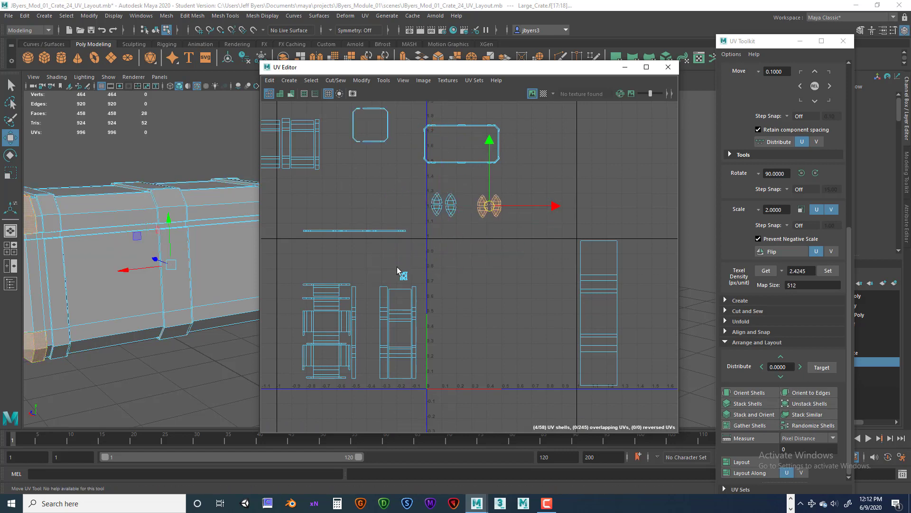
{"action": "left_click_drag", "start_coordinate": [397, 267], "coordinate": [466, 248]}
{"action": "scroll", "coordinate": [455, 301], "scroll_direction": "down", "scroll_amount": 2}
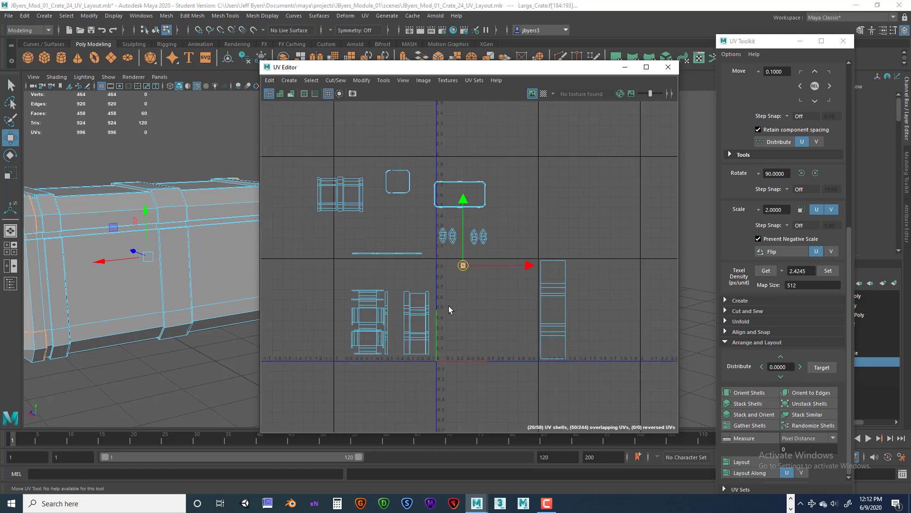
Step: Spread the second front-panel shell and its adjoining narrow strip shells apart around and below the V = 0 line
{"action": "left_click", "coordinate": [409, 318]}
{"action": "left_click_drag", "start_coordinate": [408, 321], "coordinate": [396, 366]}
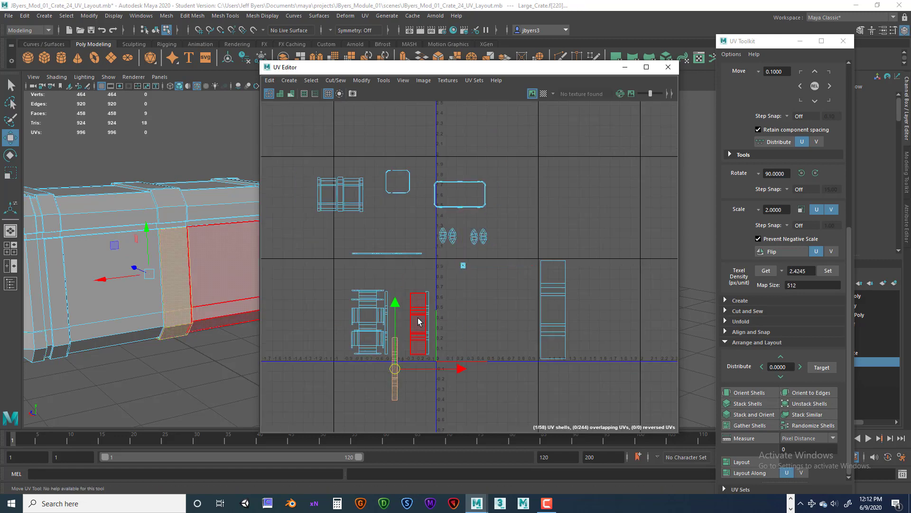
{"action": "left_click", "coordinate": [418, 321]}
{"action": "left_click_drag", "start_coordinate": [418, 322], "coordinate": [472, 380]}
{"action": "left_click", "coordinate": [431, 327]}
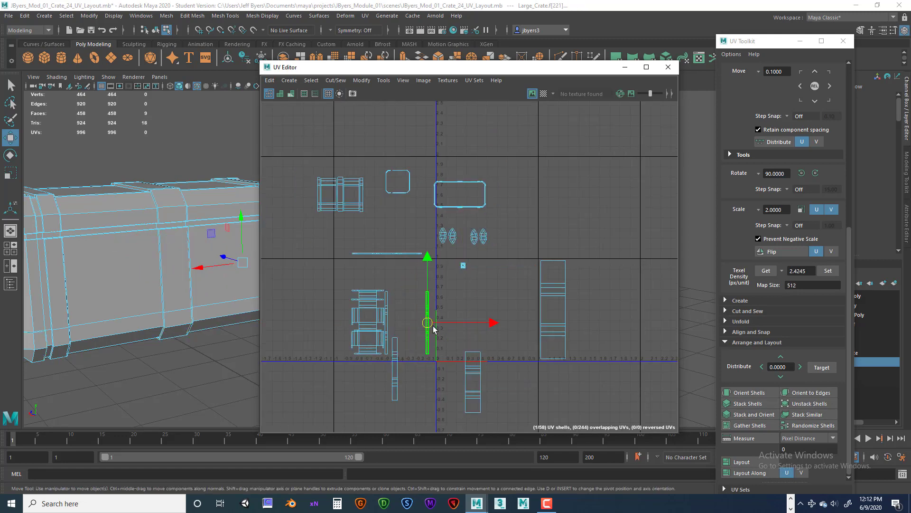
{"action": "left_click_drag", "start_coordinate": [433, 329], "coordinate": [415, 412]}
{"action": "left_click", "coordinate": [402, 386]}
Step: Move the H-shaped shells and the small cluster above them along negative U, clear of the remaining long strip shell
{"action": "left_click", "coordinate": [368, 323]}
{"action": "left_click_drag", "start_coordinate": [370, 329], "coordinate": [289, 363]}
{"action": "left_click", "coordinate": [368, 299]}
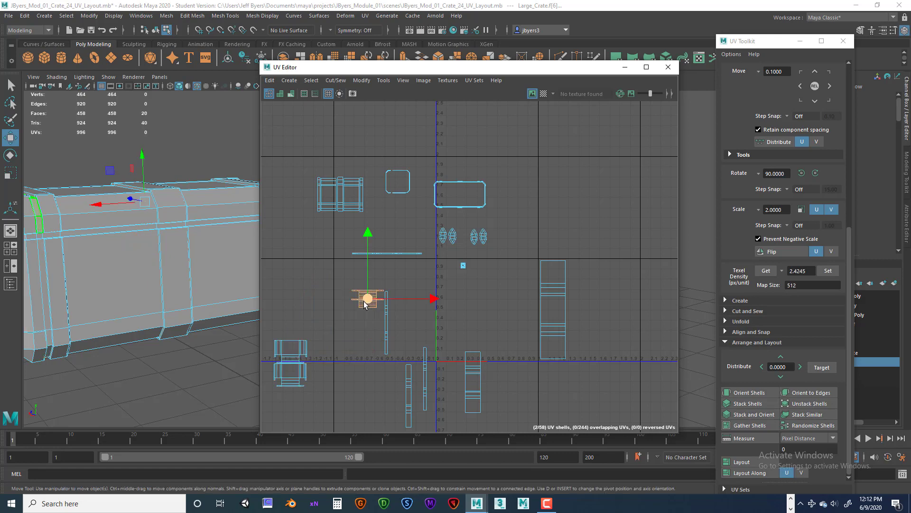
{"action": "left_click_drag", "start_coordinate": [368, 300], "coordinate": [297, 304]}
{"action": "scroll", "coordinate": [387, 288], "scroll_direction": "down", "scroll_amount": 3}
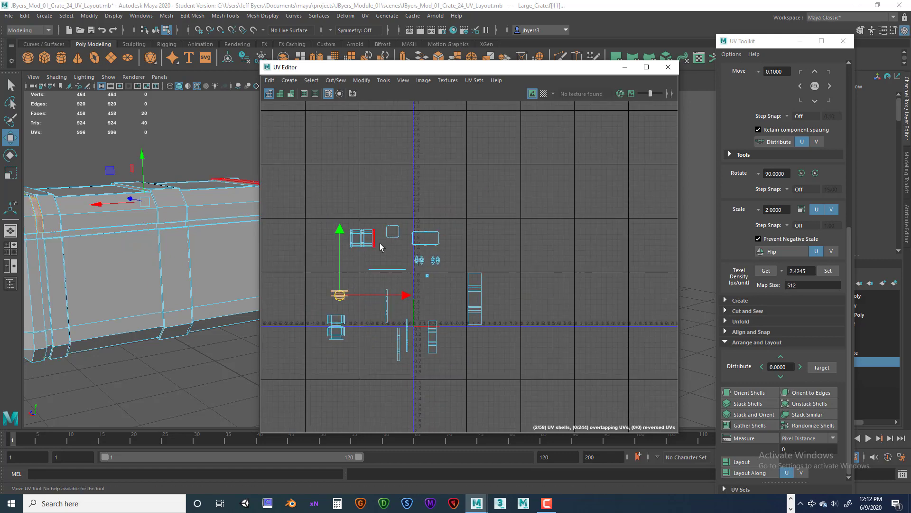
Step: Select every shell except the enlarged front panel and set their texel density to 2.4245 at map size 512
{"action": "left_click_drag", "start_coordinate": [279, 192], "coordinate": [459, 401]}
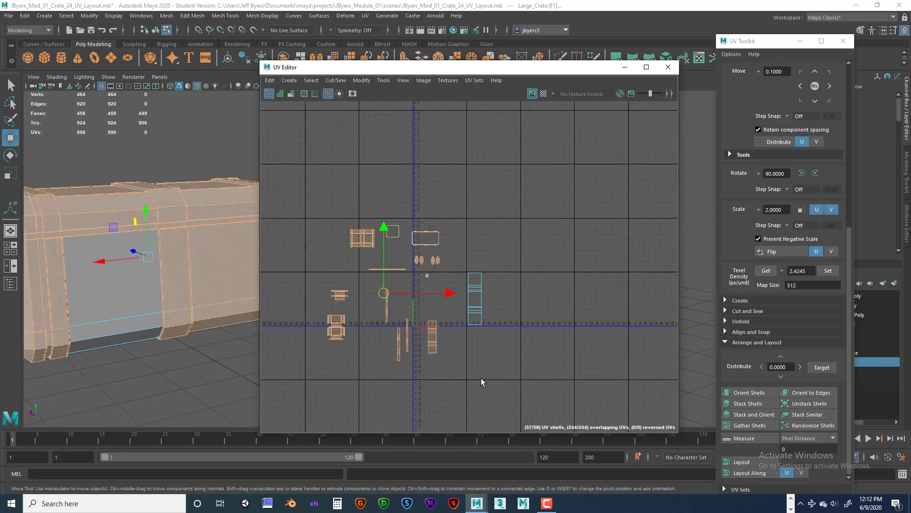
{"action": "scroll", "coordinate": [471, 366], "scroll_direction": "down", "scroll_amount": 1}
{"action": "middle_click_drag", "start_coordinate": [471, 365], "coordinate": [436, 363], "text": "alt"}
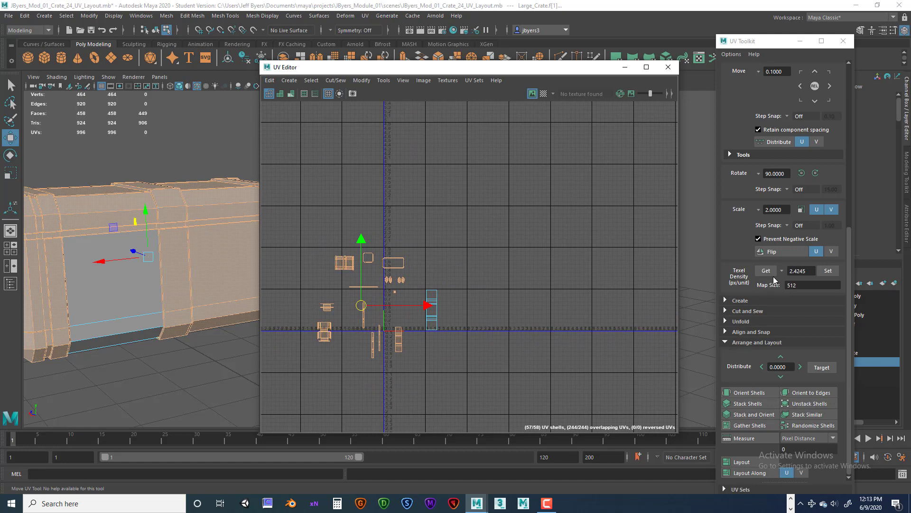
{"action": "left_click", "coordinate": [826, 270]}
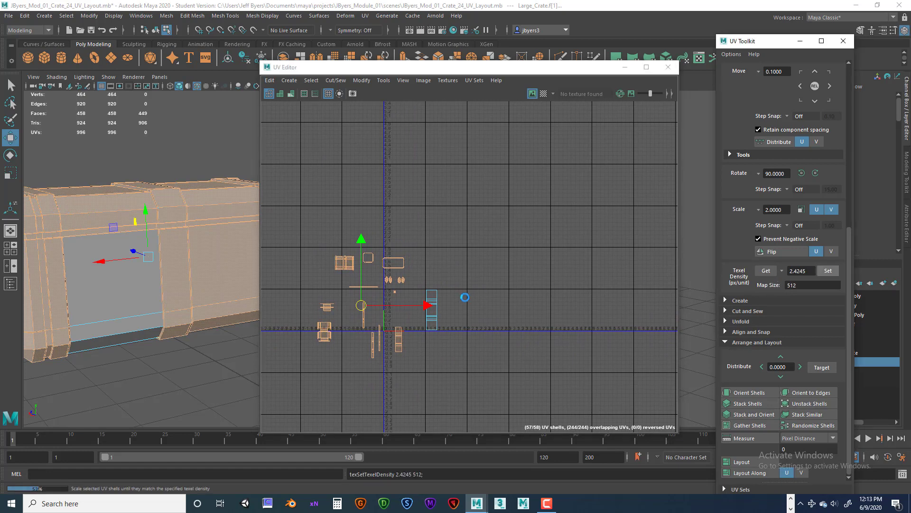
Step: Move the second front-panel shell into the second tile, directly beside the first enlarged panel and above the V = 0 line
{"action": "scroll", "coordinate": [514, 280], "scroll_direction": "up", "scroll_amount": 3}
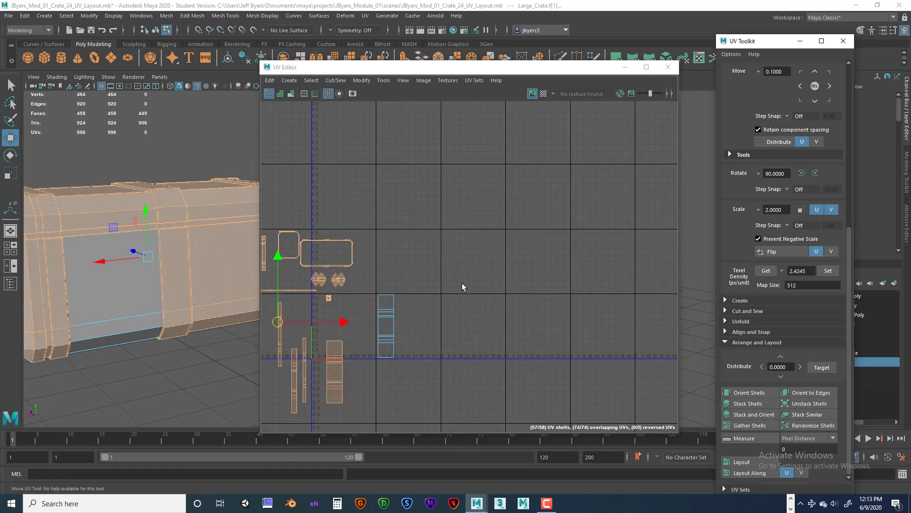
{"action": "middle_click_drag", "start_coordinate": [463, 283], "coordinate": [551, 221], "text": "alt"}
{"action": "left_click", "coordinate": [428, 327]}
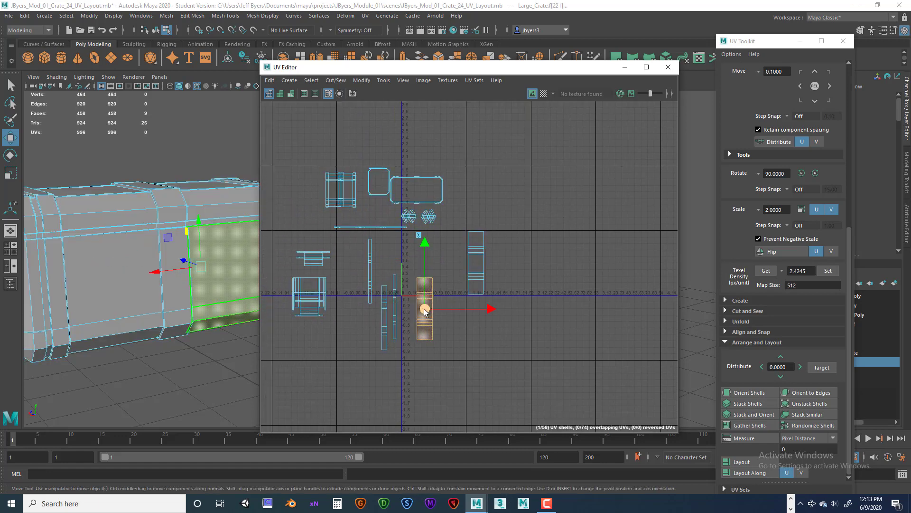
{"action": "left_click_drag", "start_coordinate": [427, 326], "coordinate": [494, 264]}
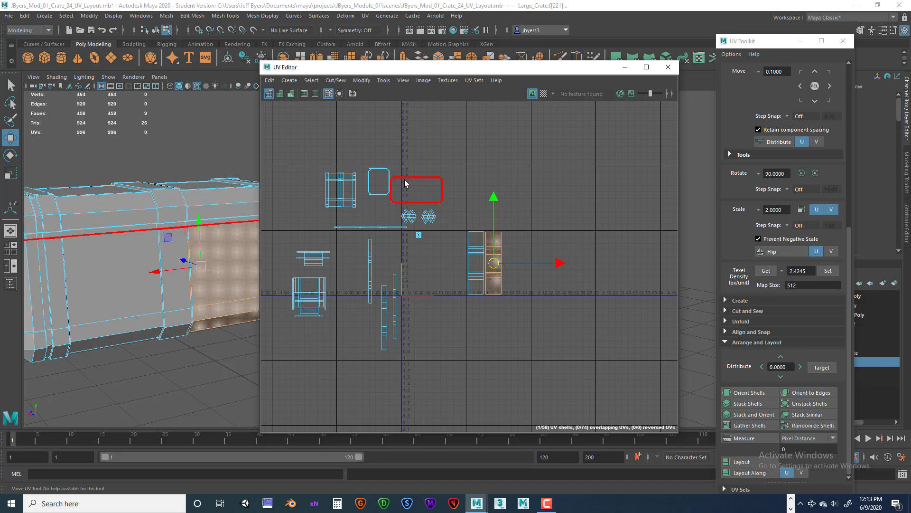
Step: Spread the overlapping lid shells apart along U so the end strip, lid panel and middle strip each stand clear
{"action": "middle_click_drag", "start_coordinate": [375, 209], "coordinate": [386, 214], "text": "alt"}
{"action": "left_click", "coordinate": [341, 200]}
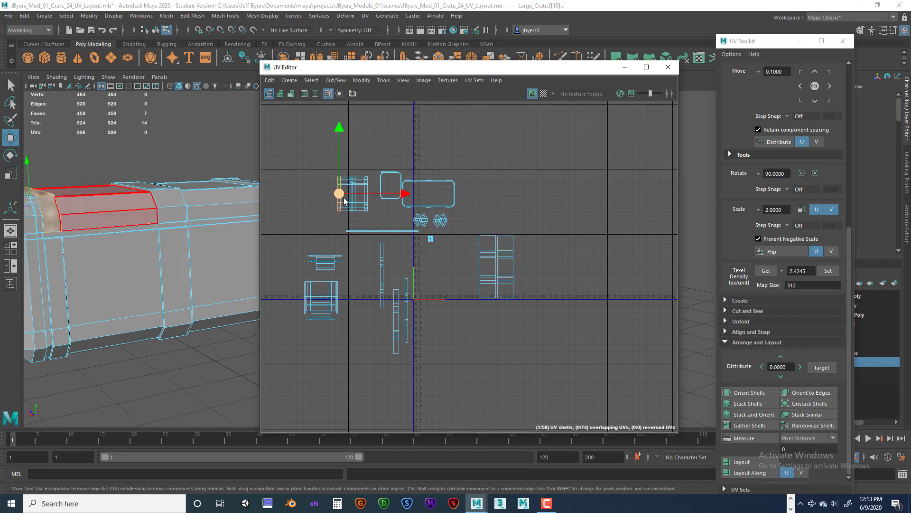
{"action": "left_click_drag", "start_coordinate": [324, 169], "coordinate": [357, 213]}
{"action": "scroll", "coordinate": [502, 264], "scroll_direction": "up", "scroll_amount": 4}
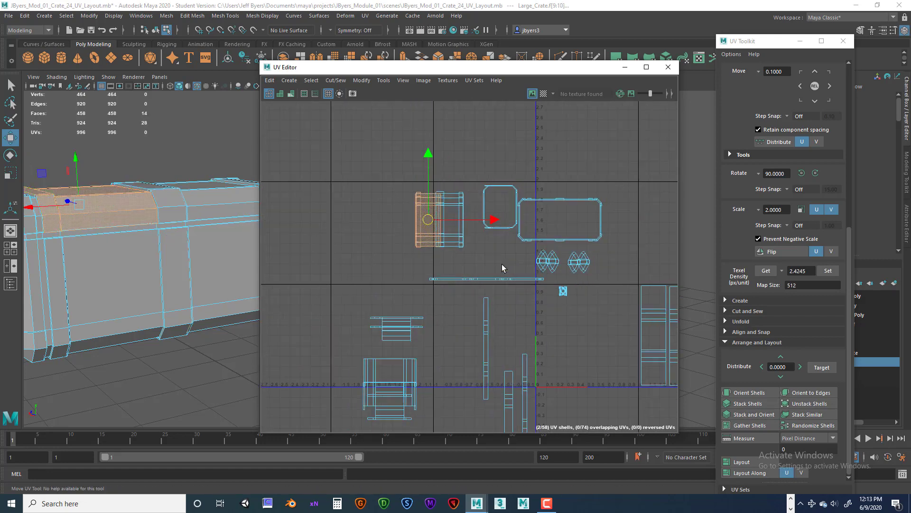
{"action": "middle_click_drag", "start_coordinate": [445, 285], "coordinate": [456, 299], "text": "alt"}
{"action": "left_click", "coordinate": [417, 249]}
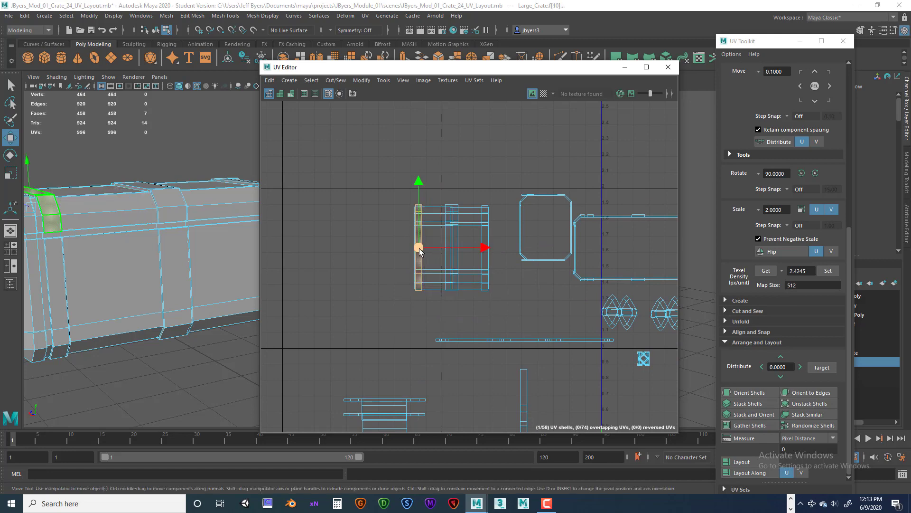
{"action": "left_click_drag", "start_coordinate": [419, 249], "coordinate": [371, 251]}
{"action": "left_click", "coordinate": [430, 249]}
{"action": "mouse_move", "coordinate": [431, 249]}
{"action": "left_mouse_down"}
{"action": "mouse_move", "coordinate": [404, 248]}
{"action": "mouse_move", "coordinate": [435, 247]}
{"action": "left_mouse_up"}
{"action": "left_click", "coordinate": [445, 244]}
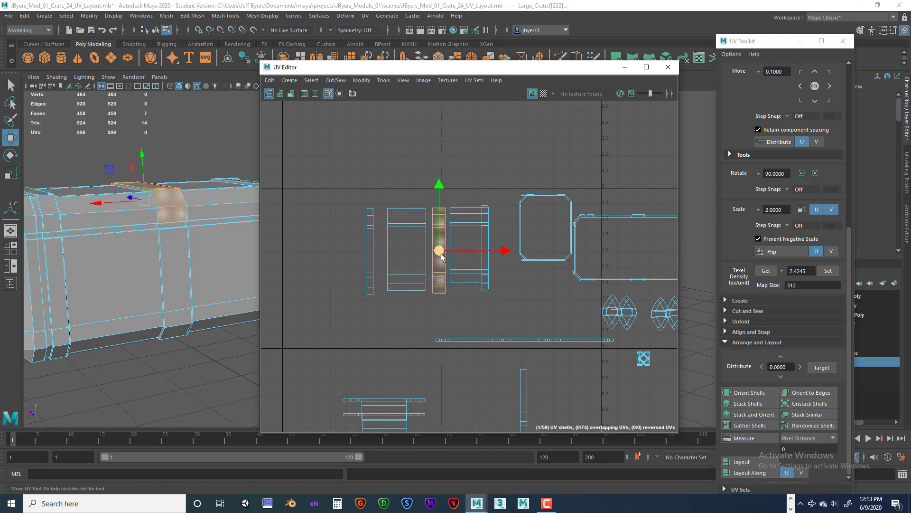
Step: Separate the last narrow lid strip and move both wide lid-panel shells side by side into the third tile, above V = 0
{"action": "scroll", "coordinate": [436, 249], "scroll_direction": "down", "scroll_amount": 3}
{"action": "scroll", "coordinate": [446, 269], "scroll_direction": "down", "scroll_amount": 3}
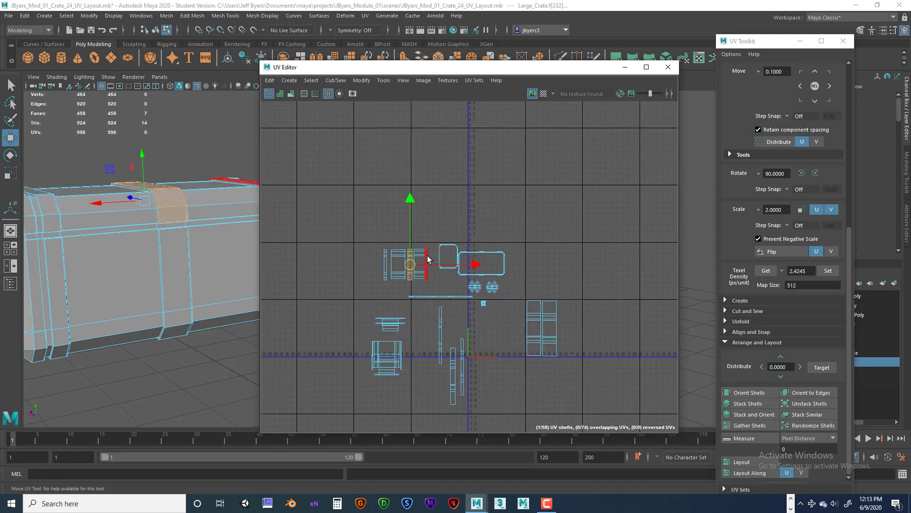
{"action": "left_click", "coordinate": [427, 258]}
{"action": "left_click_drag", "start_coordinate": [427, 258], "coordinate": [592, 341]}
{"action": "left_click", "coordinate": [398, 258]}
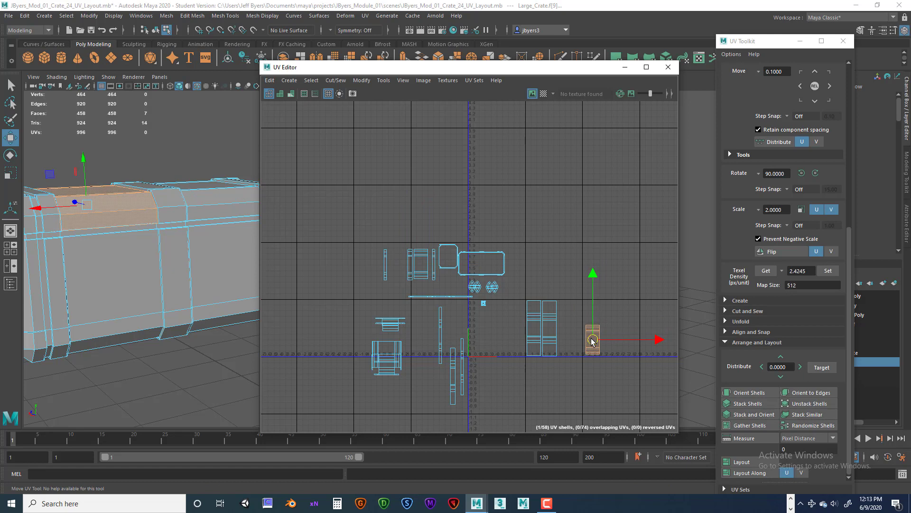
{"action": "left_click", "coordinate": [418, 261]}
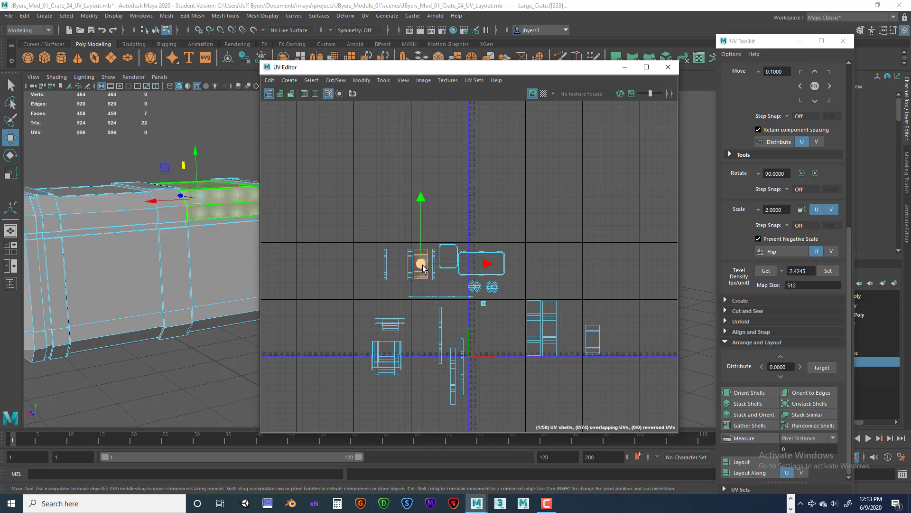
{"action": "left_click_drag", "start_coordinate": [419, 261], "coordinate": [609, 335]}
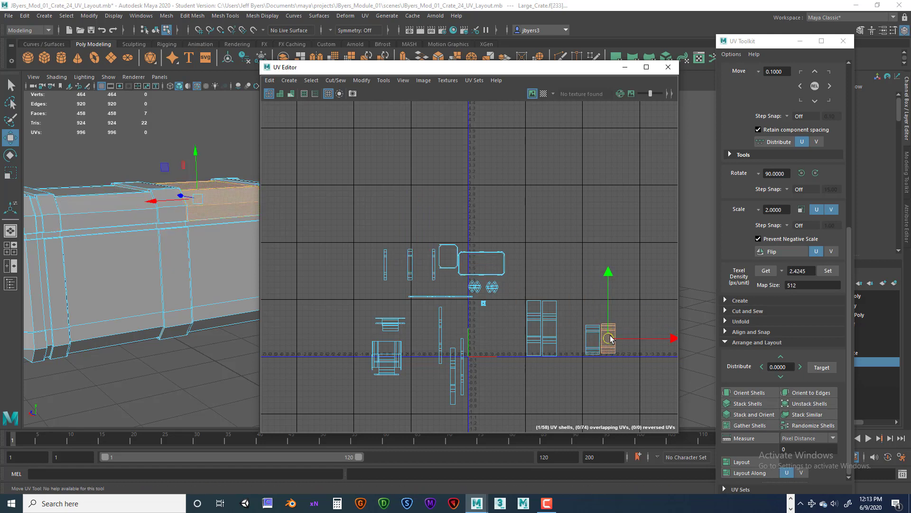
Step: Move the three narrow lid strip shells together along positive U, beyond the two lid panels and above the V = 0 line
{"action": "middle_click_drag", "start_coordinate": [464, 292], "coordinate": [396, 252], "text": "alt"}
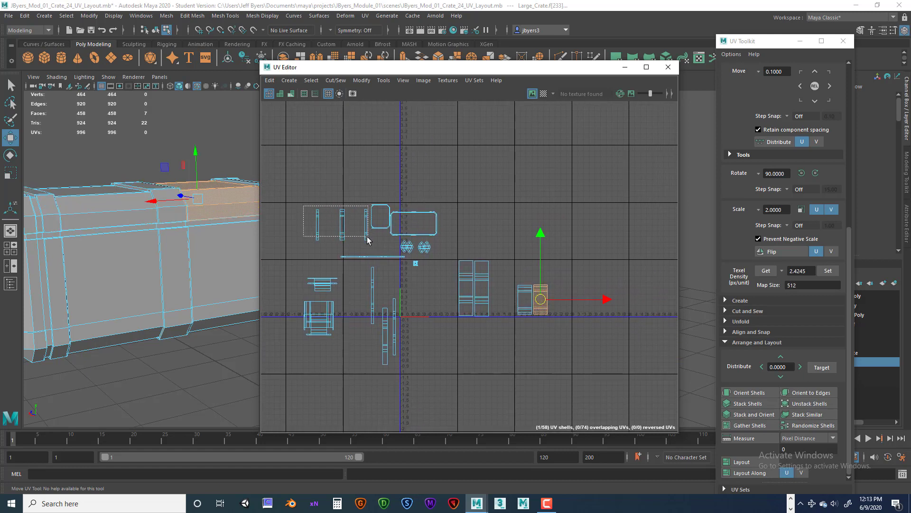
{"action": "left_click_drag", "start_coordinate": [303, 206], "coordinate": [583, 300]}
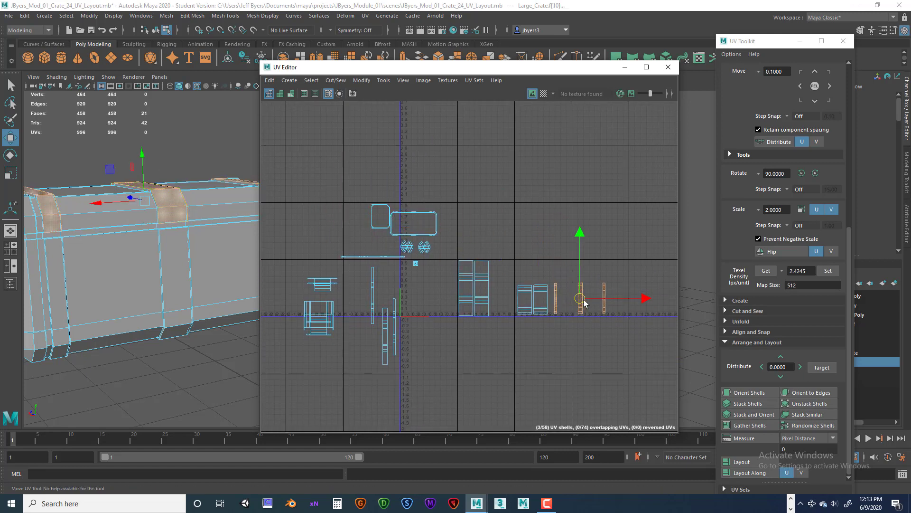
{"action": "scroll", "coordinate": [577, 285], "scroll_direction": "down", "scroll_amount": 3}
{"action": "scroll", "coordinate": [513, 284], "scroll_direction": "up", "scroll_amount": 5}
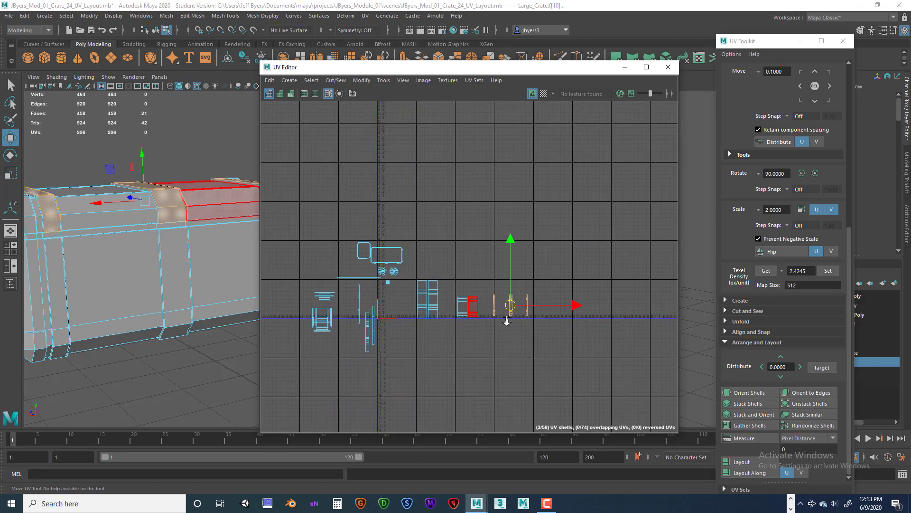
Step: Gather the three narrow lid strip shells close together inside the fourth tile, resting just above the V = 0 line
{"action": "left_click", "coordinate": [512, 284]}
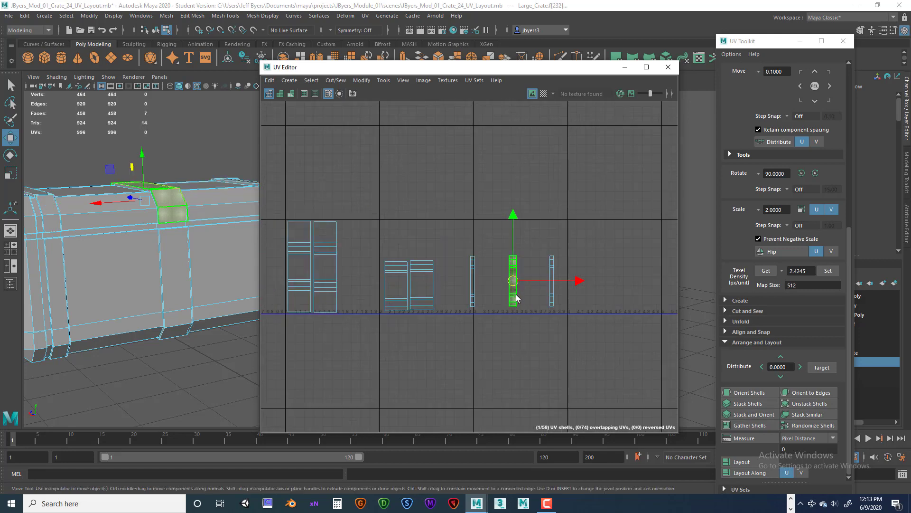
{"action": "mouse_move", "coordinate": [511, 285]}
{"action": "left_mouse_down"}
{"action": "mouse_move", "coordinate": [486, 287]}
{"action": "mouse_move", "coordinate": [525, 283]}
{"action": "mouse_move", "coordinate": [504, 283]}
{"action": "left_mouse_up"}
{"action": "left_click", "coordinate": [472, 284]}
{"action": "left_click", "coordinate": [551, 266]}
{"action": "left_click_drag", "start_coordinate": [177, 313], "coordinate": [204, 325], "text": "alt"}
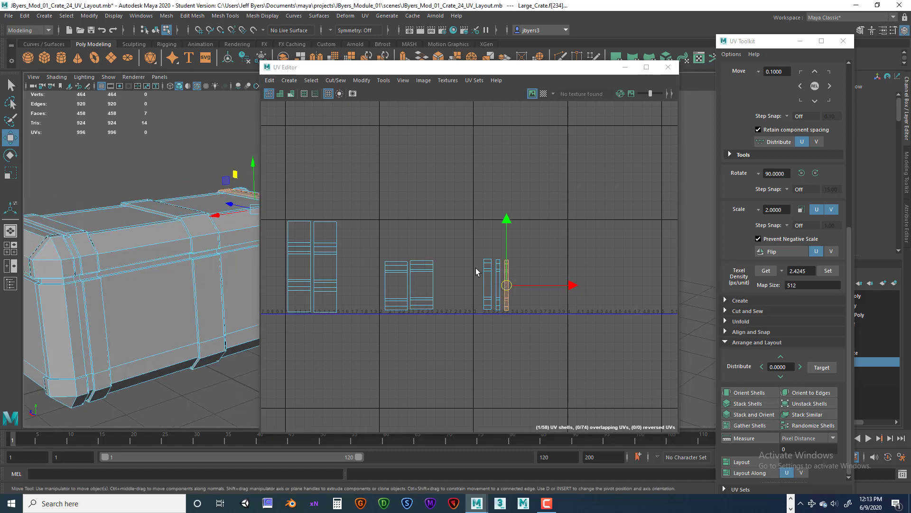
{"action": "left_click_drag", "start_coordinate": [470, 244], "coordinate": [536, 293]}
{"action": "left_click_drag", "start_coordinate": [199, 330], "coordinate": [219, 333], "text": "alt"}
{"action": "scroll", "coordinate": [370, 309], "scroll_direction": "down", "scroll_amount": 5}
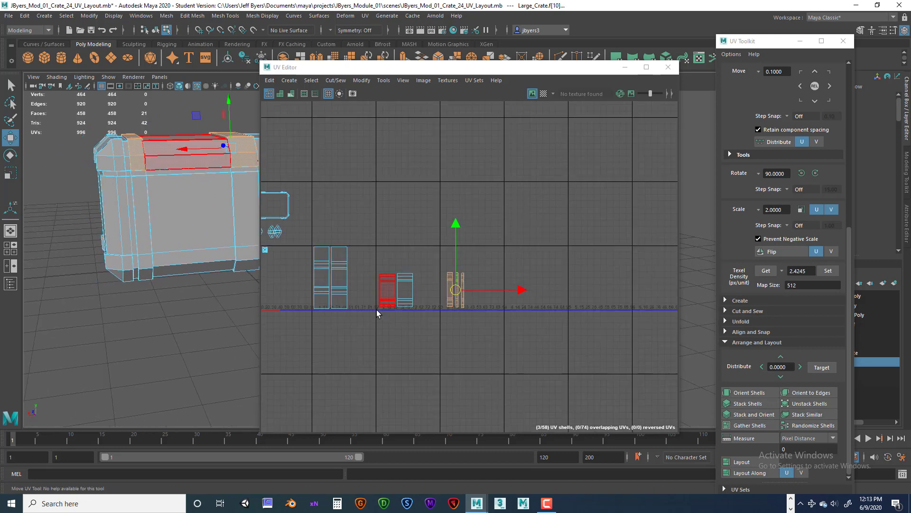
Step: Move the three long front strip shells into the fourth tile, side by side next to the short lid strips
{"action": "middle_click_drag", "start_coordinate": [333, 319], "coordinate": [476, 287], "text": "alt"}
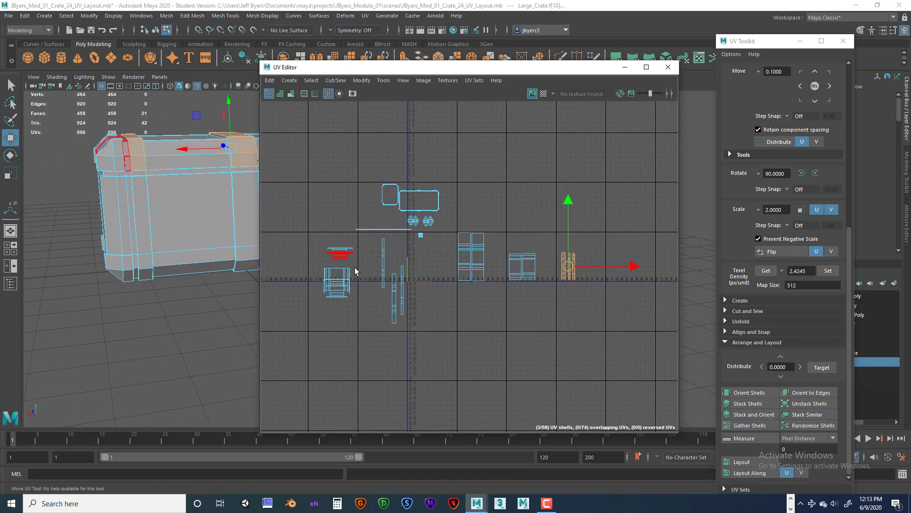
{"action": "left_click", "coordinate": [383, 260]}
{"action": "middle_click_drag", "start_coordinate": [383, 263], "coordinate": [379, 290], "text": "alt"}
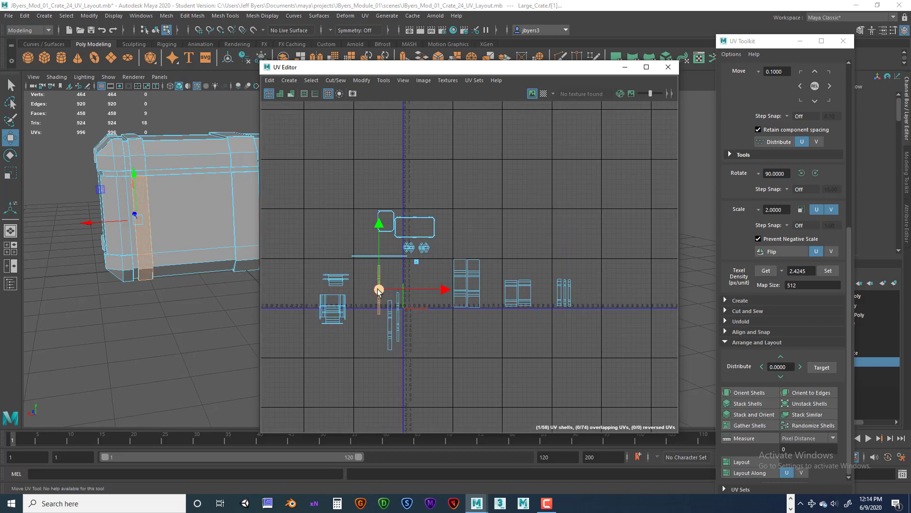
{"action": "left_click_drag", "start_coordinate": [378, 290], "coordinate": [578, 284]}
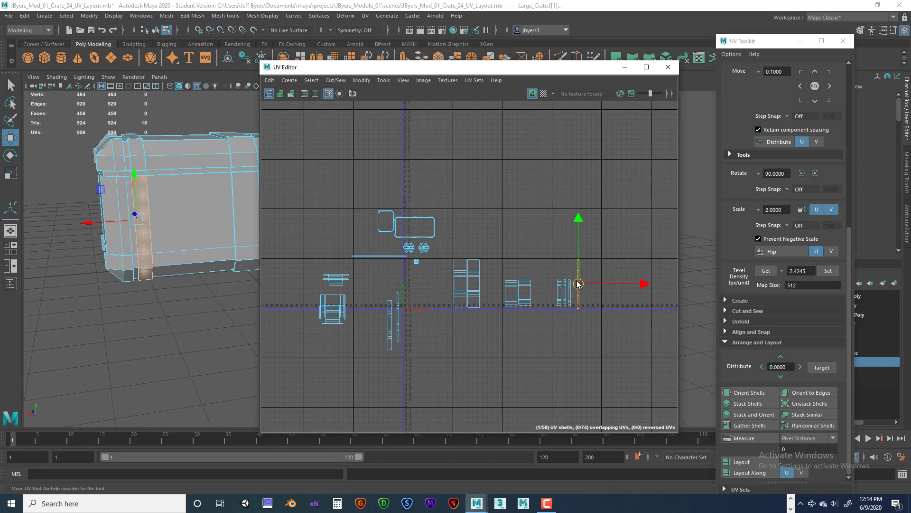
{"action": "left_click", "coordinate": [387, 322]}
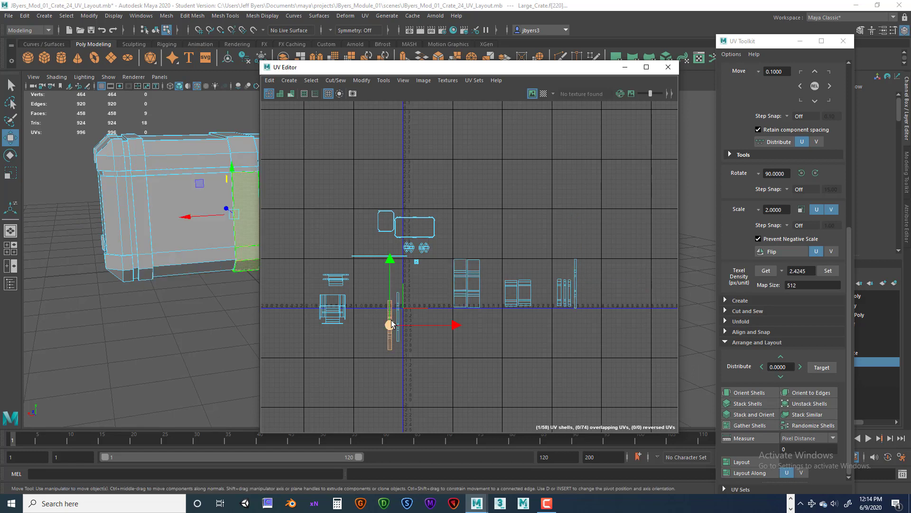
{"action": "left_click_drag", "start_coordinate": [387, 323], "coordinate": [582, 284]}
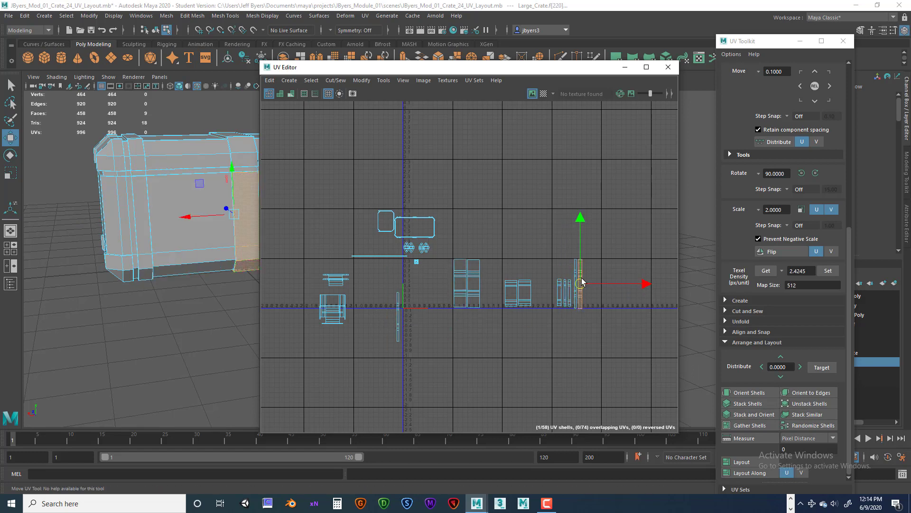
{"action": "left_click", "coordinate": [398, 318]}
{"action": "left_click_drag", "start_coordinate": [398, 319], "coordinate": [587, 285]}
Step: Move the small square shell cluster up and along positive U, clear of the first tile and the hexagonal shells
{"action": "scroll", "coordinate": [588, 283], "scroll_direction": "up", "scroll_amount": 5}
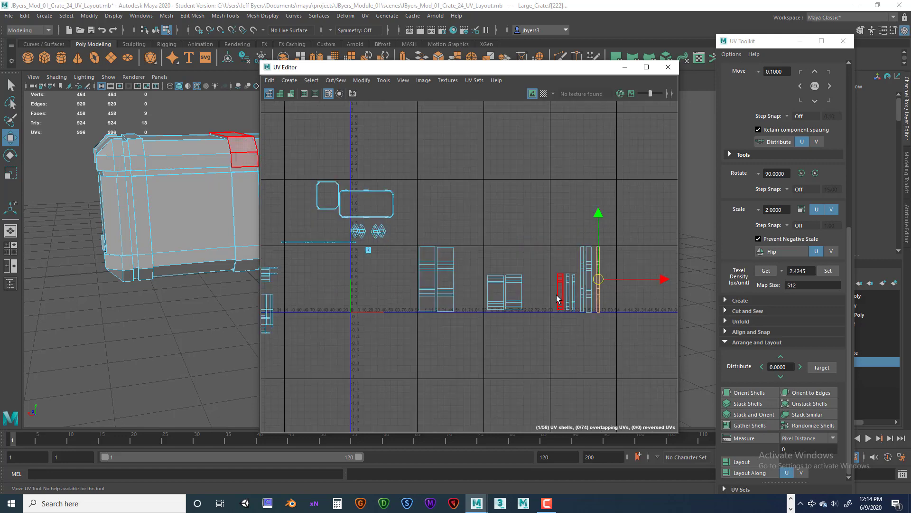
{"action": "scroll", "coordinate": [519, 323], "scroll_direction": "down", "scroll_amount": 4}
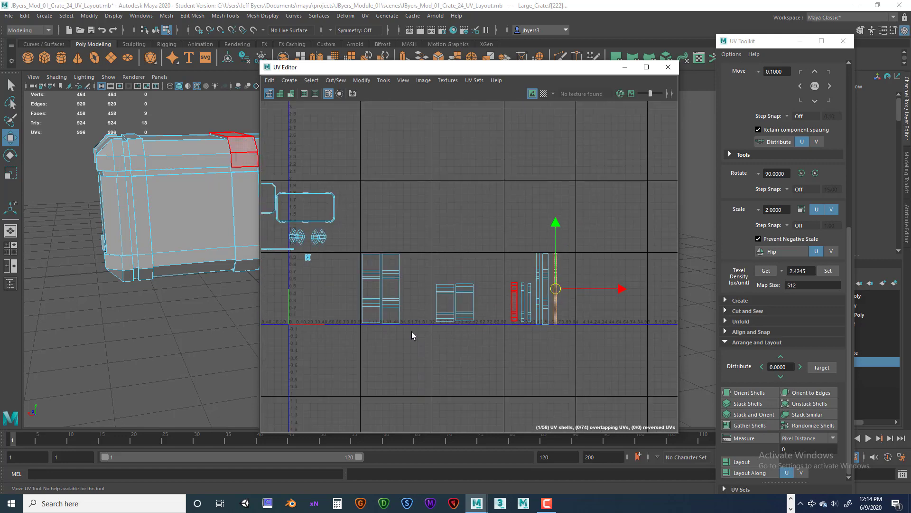
{"action": "middle_click_drag", "start_coordinate": [396, 322], "coordinate": [468, 326], "text": "alt"}
{"action": "scroll", "coordinate": [451, 326], "scroll_direction": "down", "scroll_amount": 2}
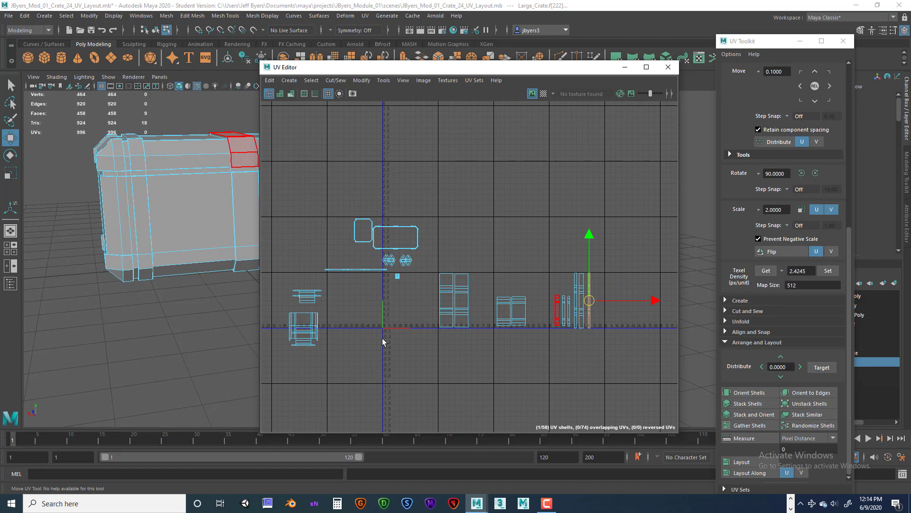
{"action": "left_click", "coordinate": [395, 277]}
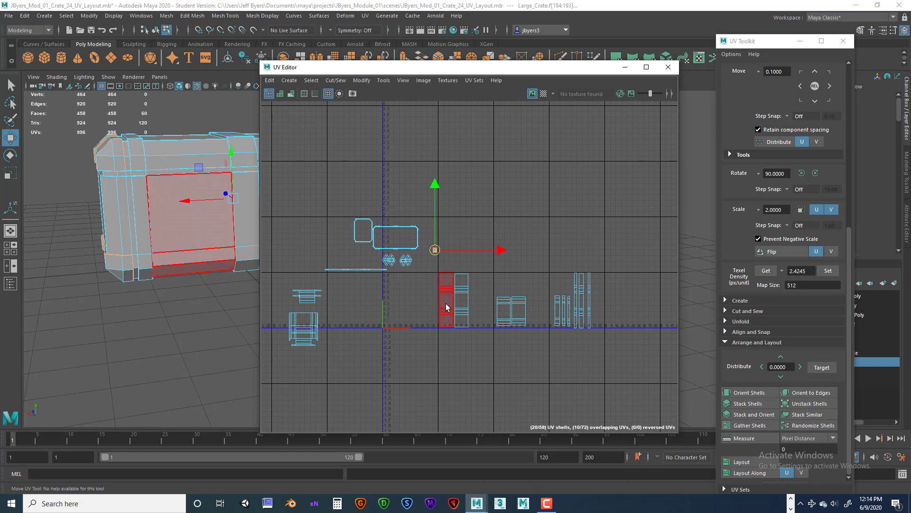
Step: Move both front-panel shells into the first tile and tighten the gap between them
{"action": "left_click", "coordinate": [463, 306]}
{"action": "left_click_drag", "start_coordinate": [463, 306], "coordinate": [399, 300]}
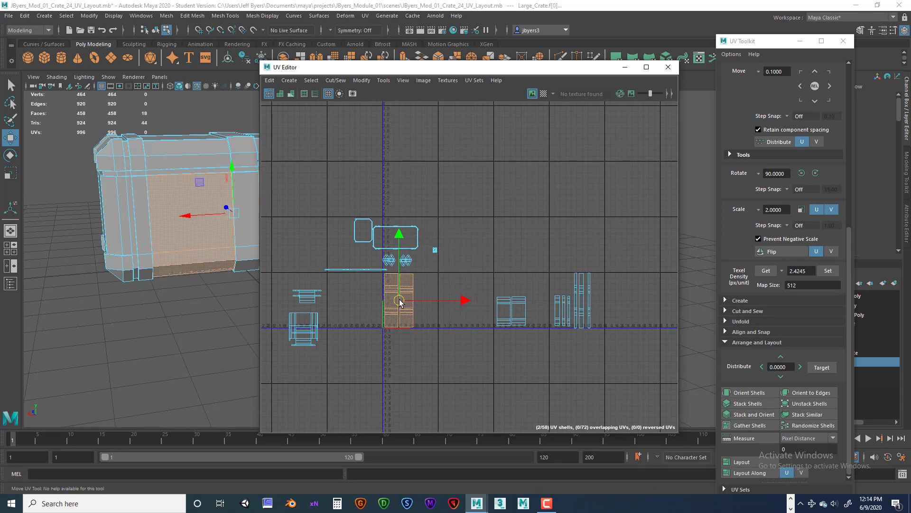
{"action": "scroll", "coordinate": [399, 302], "scroll_direction": "up", "scroll_amount": 5}
{"action": "middle_click_drag", "start_coordinate": [401, 285], "coordinate": [411, 314], "text": "alt"}
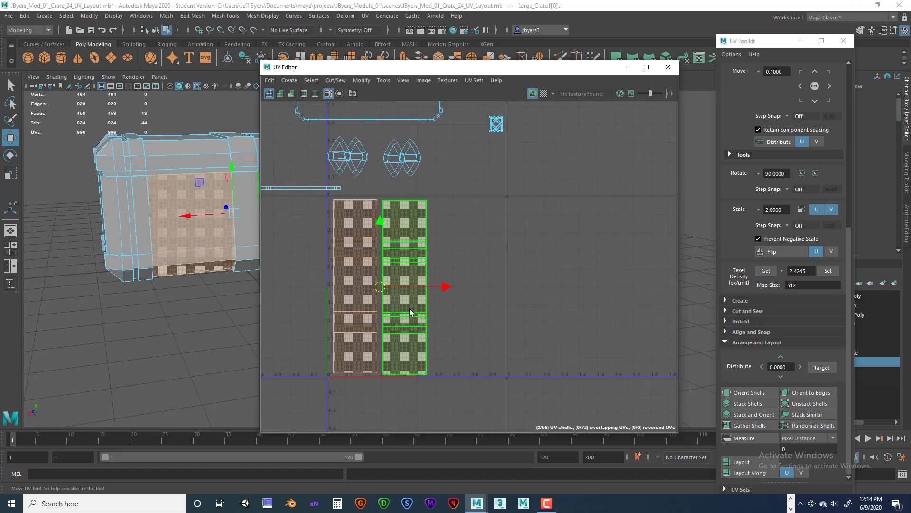
{"action": "left_click", "coordinate": [410, 313]}
{"action": "left_click_drag", "start_coordinate": [401, 286], "coordinate": [400, 288]}
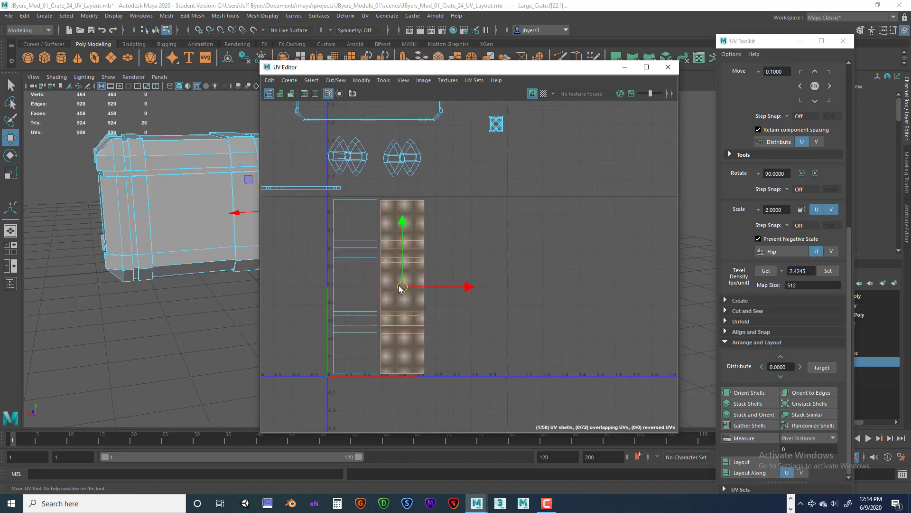
Step: Move the two wide lid-panel shells into the second tile and tighten the gap between them
{"action": "scroll", "coordinate": [455, 304], "scroll_direction": "down", "scroll_amount": 5}
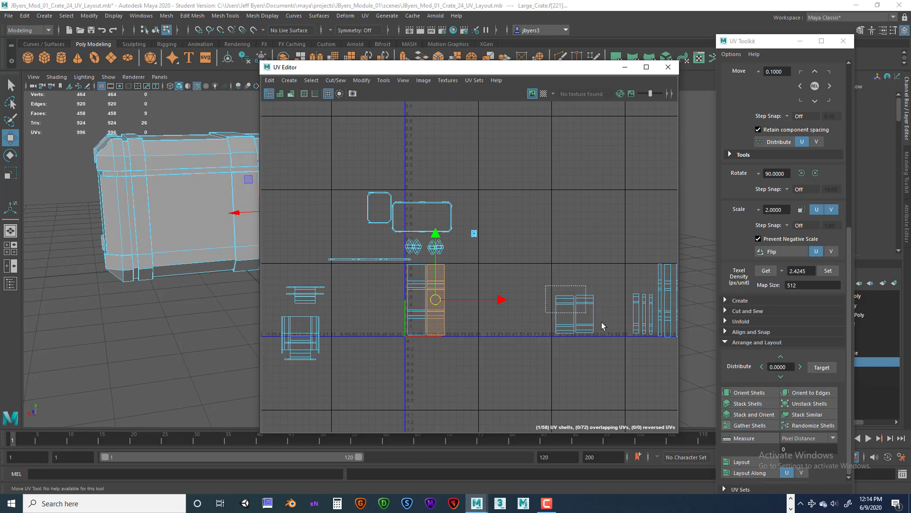
{"action": "left_click", "coordinate": [574, 315]}
{"action": "left_click_drag", "start_coordinate": [576, 317], "coordinate": [494, 319]}
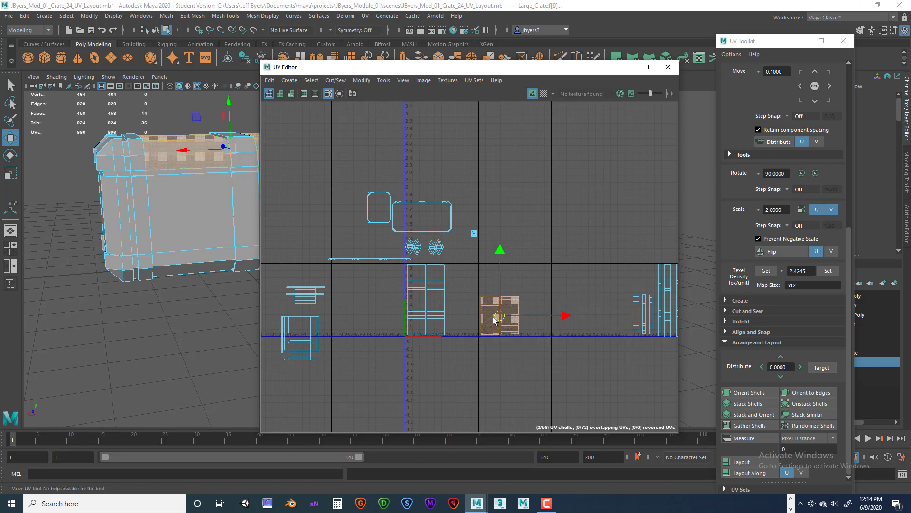
{"action": "left_click", "coordinate": [515, 306]}
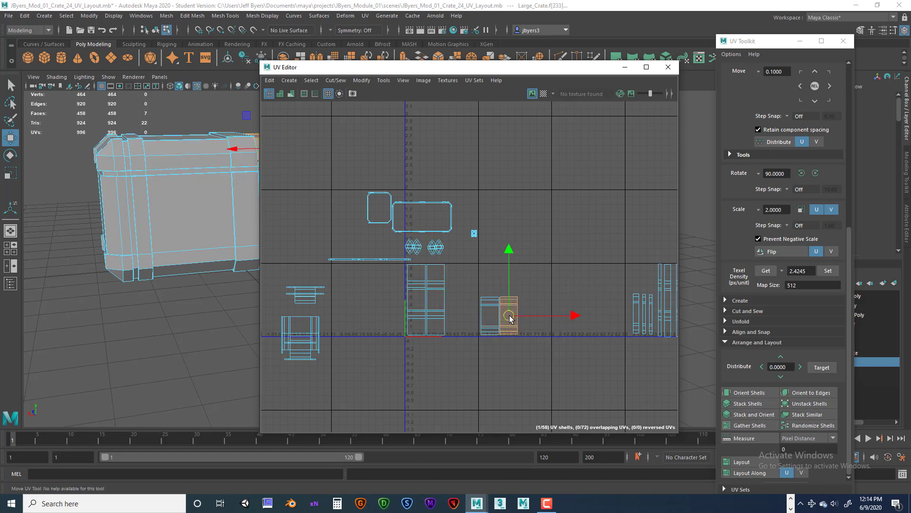
Step: Move all six short and long strip shells together into the third tile
{"action": "middle_click_drag", "start_coordinate": [624, 309], "coordinate": [573, 313], "text": "alt"}
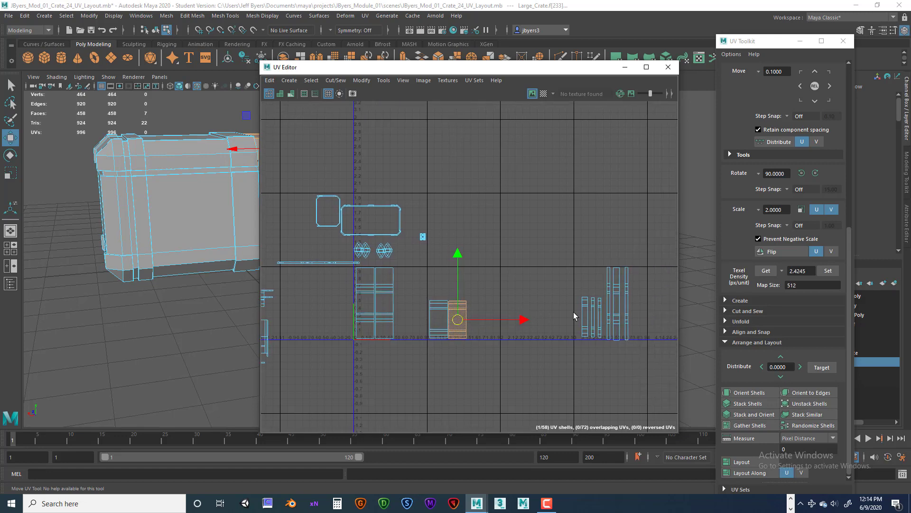
{"action": "left_click_drag", "start_coordinate": [563, 272], "coordinate": [502, 305]}
{"action": "scroll", "coordinate": [542, 327], "scroll_direction": "up", "scroll_amount": 2}
{"action": "scroll", "coordinate": [542, 327], "scroll_direction": "up", "scroll_amount": 3}
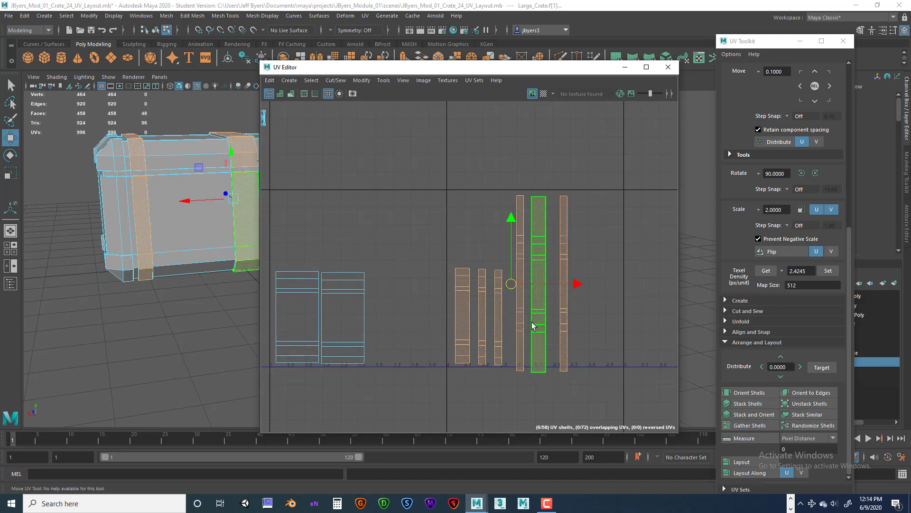
Step: Raise the three long strip shells to the V = 0 line and pack them closely side by side within the third tile
{"action": "left_click", "coordinate": [527, 290]}
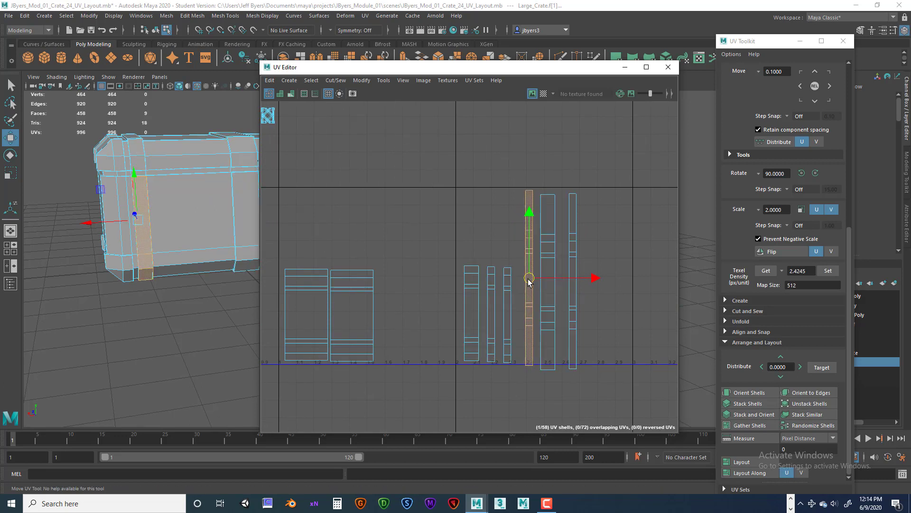
{"action": "left_click_drag", "start_coordinate": [527, 288], "coordinate": [527, 278]}
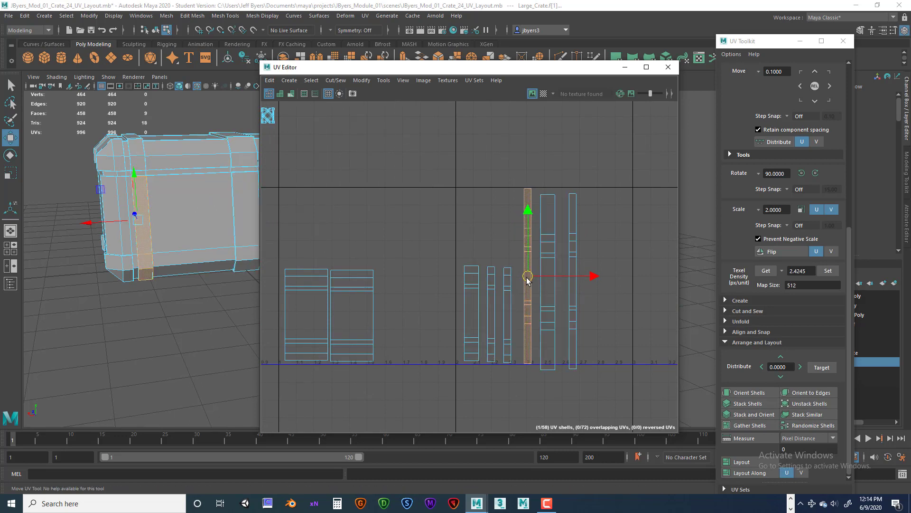
{"action": "left_click", "coordinate": [549, 298]}
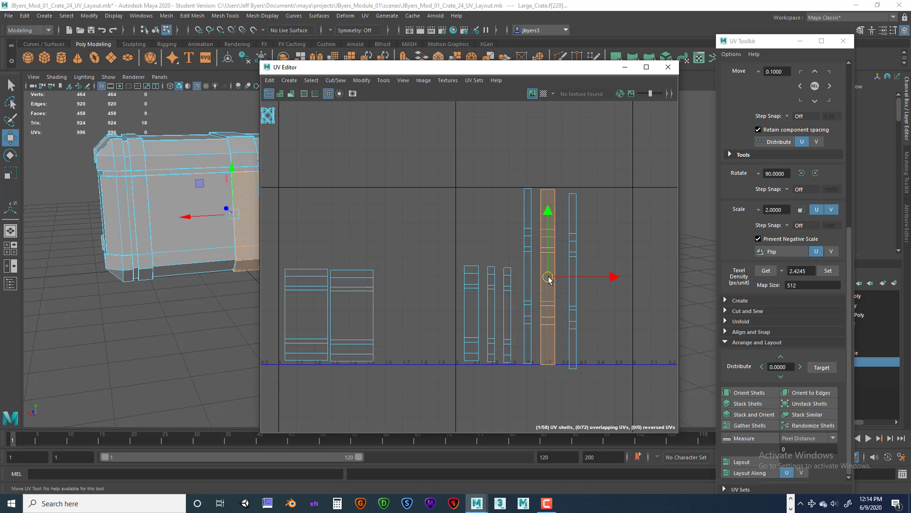
{"action": "left_click_drag", "start_coordinate": [548, 279], "coordinate": [557, 281]}
{"action": "left_click", "coordinate": [573, 283]}
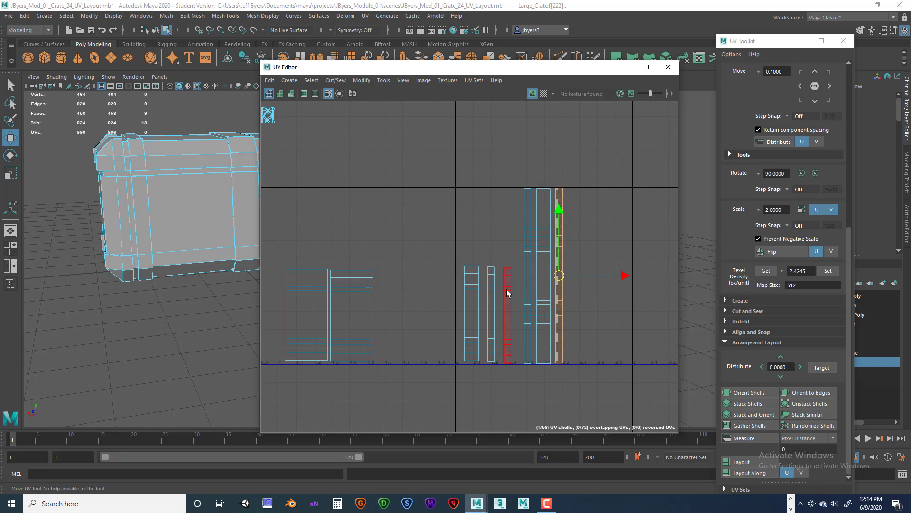
Step: Pack the three short strip shells closely side by side at the U = 2 edge of the third tile
{"action": "left_click", "coordinate": [472, 298]}
{"action": "left_click_drag", "start_coordinate": [469, 314], "coordinate": [494, 318]}
{"action": "left_click", "coordinate": [491, 314]}
{"action": "left_click", "coordinate": [510, 302]}
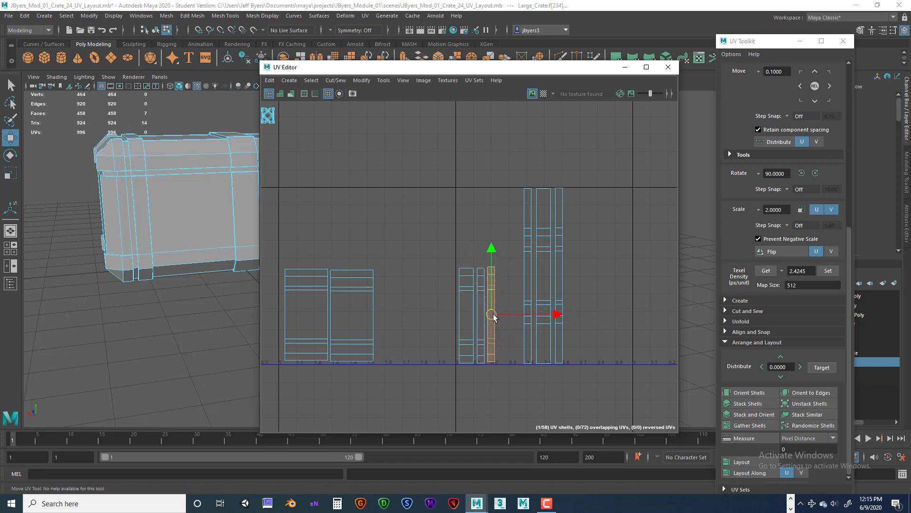
Step: Move the three long strip shells over beside the short strips in the third tile, leaving only narrow gaps between them
{"action": "left_click", "coordinate": [531, 304]}
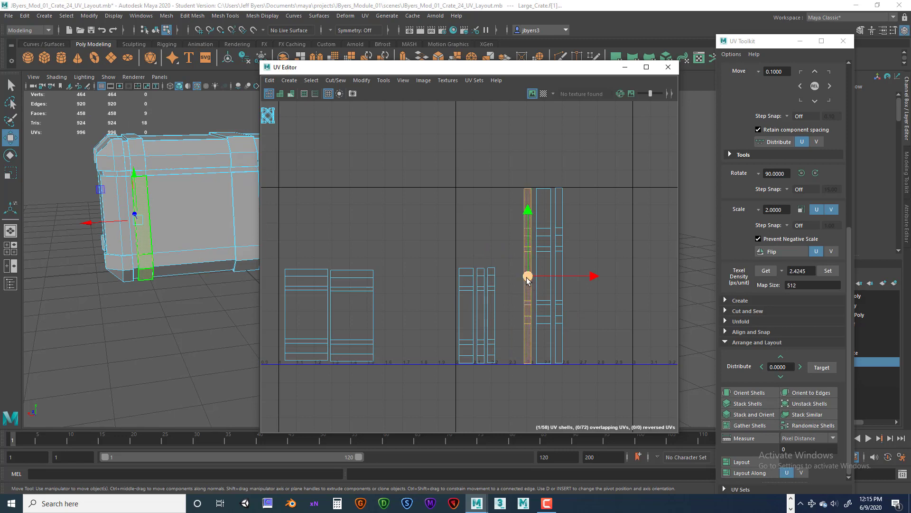
{"action": "mouse_move", "coordinate": [527, 278]}
{"action": "left_mouse_down"}
{"action": "mouse_move", "coordinate": [498, 278]}
{"action": "mouse_move", "coordinate": [531, 277]}
{"action": "left_mouse_up"}
{"action": "left_click", "coordinate": [545, 275]}
{"action": "left_click", "coordinate": [560, 268]}
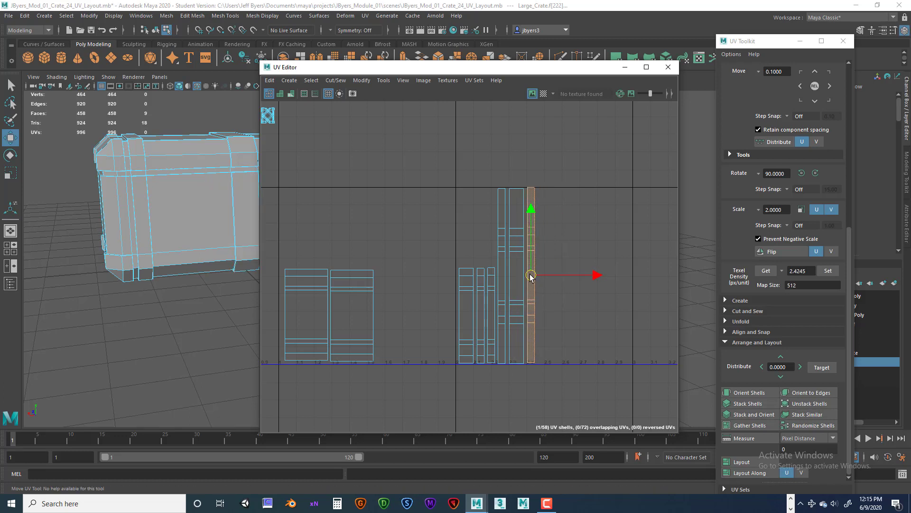
Step: Move the two end-panel shells into the fourth tile and stack them one above the other without overlap
{"action": "scroll", "coordinate": [426, 321], "scroll_direction": "down", "scroll_amount": 5}
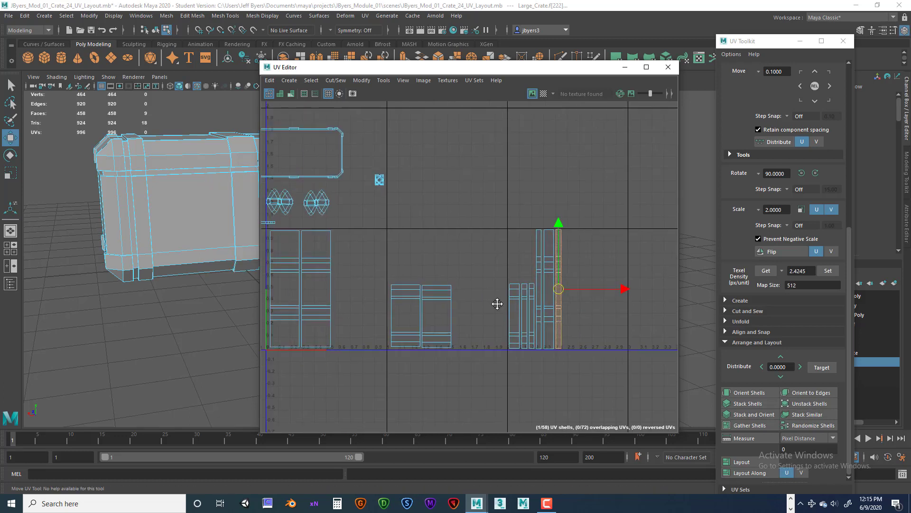
{"action": "scroll", "coordinate": [468, 325], "scroll_direction": "down", "scroll_amount": 3}
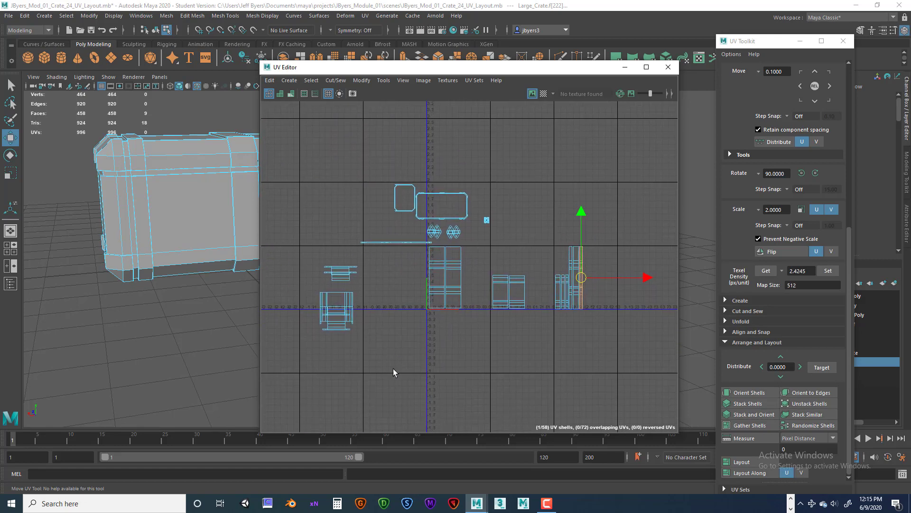
{"action": "left_click", "coordinate": [335, 303]}
{"action": "left_click_drag", "start_coordinate": [337, 304], "coordinate": [638, 297]}
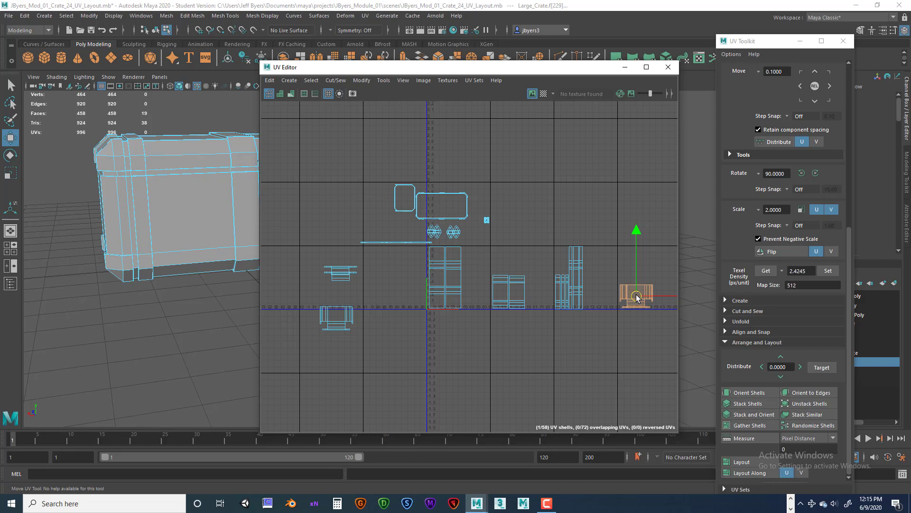
{"action": "middle_click_drag", "start_coordinate": [404, 306], "coordinate": [386, 324], "text": "alt"}
{"action": "left_click", "coordinate": [267, 330]}
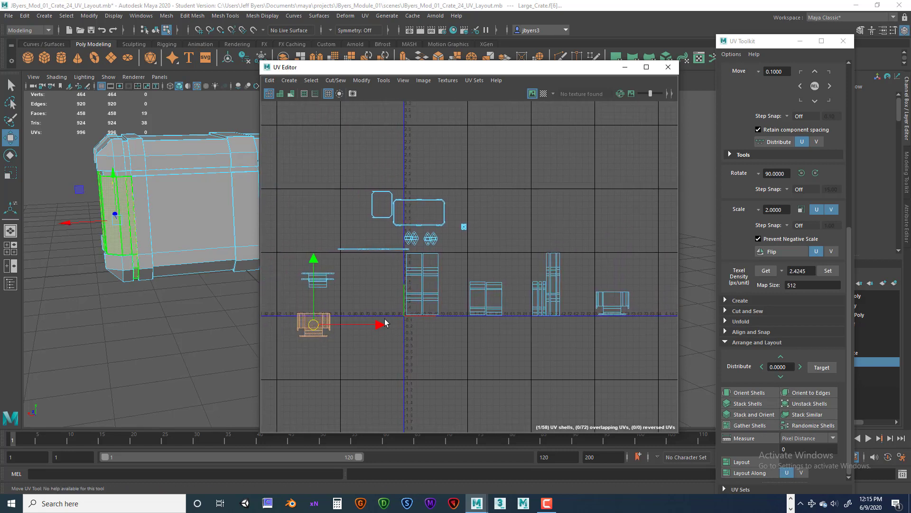
{"action": "left_click_drag", "start_coordinate": [316, 327], "coordinate": [646, 304]}
{"action": "middle_click_drag", "start_coordinate": [600, 311], "coordinate": [484, 331], "text": "alt"}
{"action": "scroll", "coordinate": [484, 331], "scroll_direction": "up", "scroll_amount": 2}
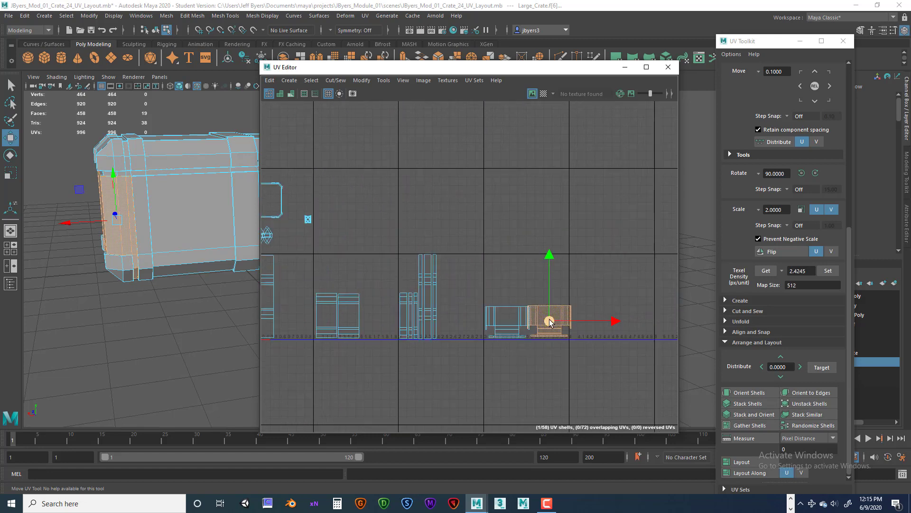
{"action": "left_click_drag", "start_coordinate": [550, 319], "coordinate": [508, 291]}
Step: Nudge the first wide lid-panel shell slightly down beside its neighbour in the second tile
{"action": "middle_click_drag", "start_coordinate": [288, 336], "coordinate": [466, 340], "text": "alt"}
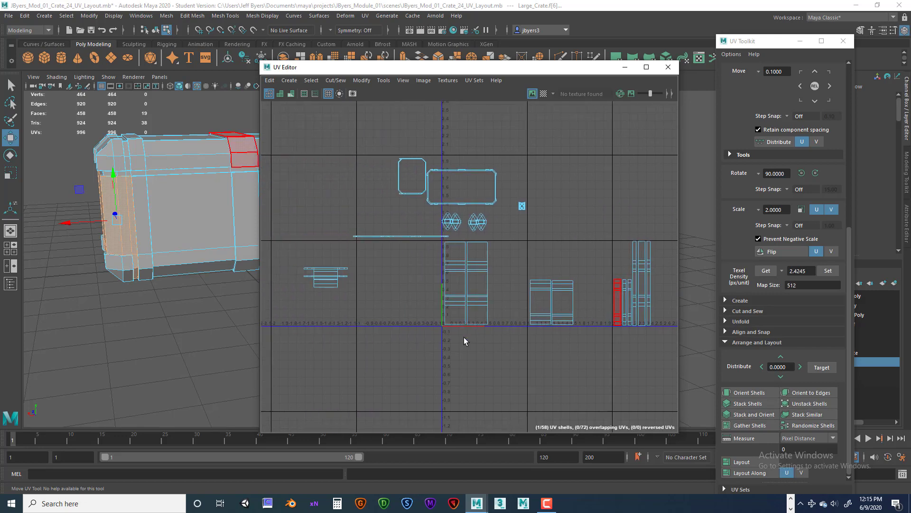
{"action": "scroll", "coordinate": [467, 339], "scroll_direction": "down", "scroll_amount": 2}
{"action": "scroll", "coordinate": [474, 345], "scroll_direction": "up", "scroll_amount": 4}
{"action": "middle_click_drag", "start_coordinate": [451, 303], "coordinate": [500, 375], "text": "alt"}
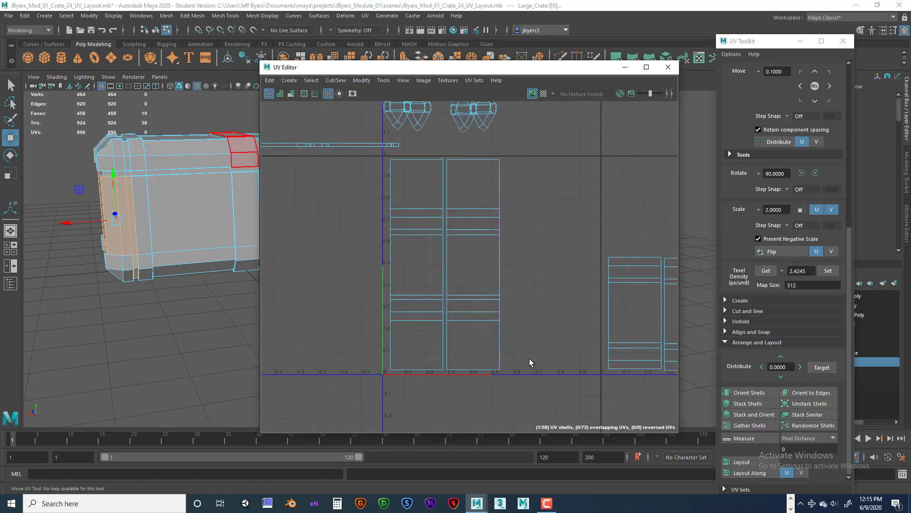
{"action": "right_click_drag", "start_coordinate": [530, 361], "coordinate": [504, 356], "text": "alt"}
{"action": "middle_click_drag", "start_coordinate": [504, 355], "coordinate": [477, 366], "text": "alt"}
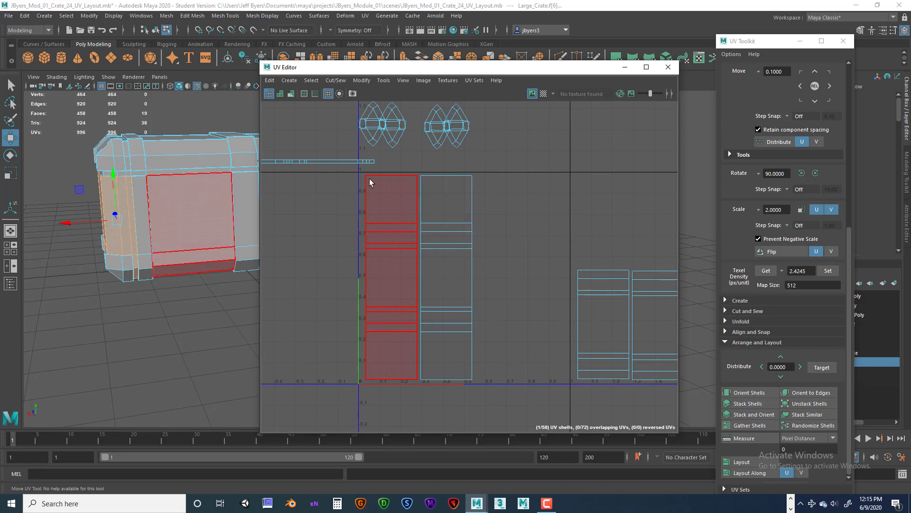
{"action": "left_click", "coordinate": [606, 313]}
{"action": "mouse_move", "coordinate": [604, 324]}
{"action": "left_mouse_down"}
{"action": "mouse_move", "coordinate": [587, 325]}
{"action": "mouse_move", "coordinate": [603, 326]}
{"action": "left_mouse_up"}
Step: Examine the spacing between the packed shells and the tile borders across the first four tiles
{"action": "middle_click_drag", "start_coordinate": [560, 226], "coordinate": [474, 226], "text": "alt"}
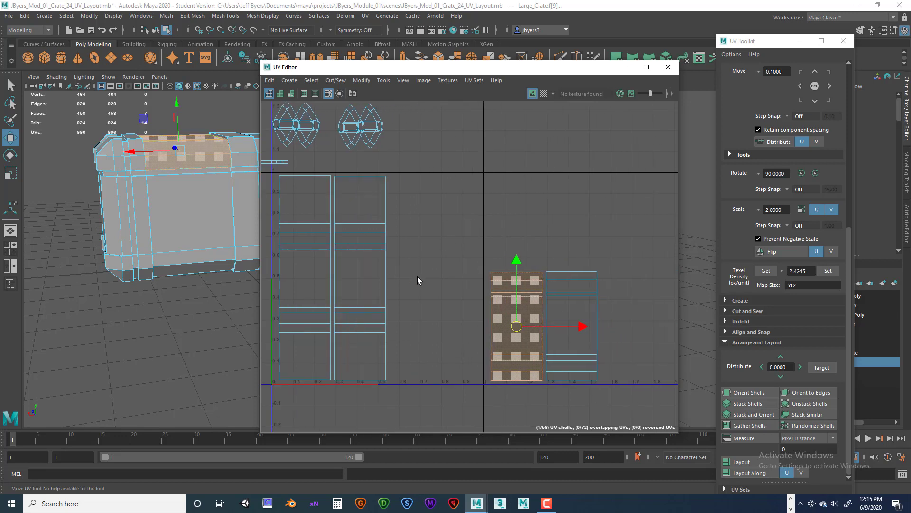
{"action": "scroll", "coordinate": [421, 278], "scroll_direction": "down", "scroll_amount": 2}
{"action": "middle_click_drag", "start_coordinate": [406, 249], "coordinate": [459, 291], "text": "alt"}
{"action": "left_click", "coordinate": [368, 310]}
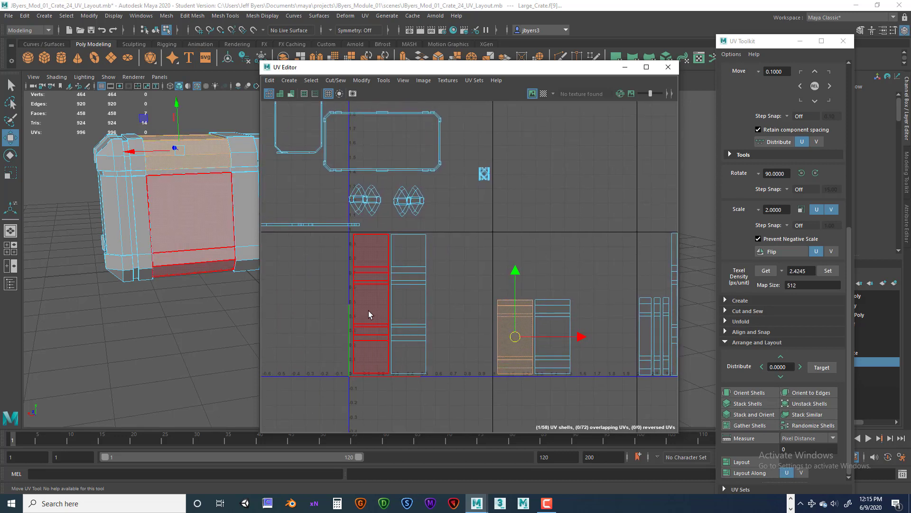
{"action": "left_click", "coordinate": [391, 372]}
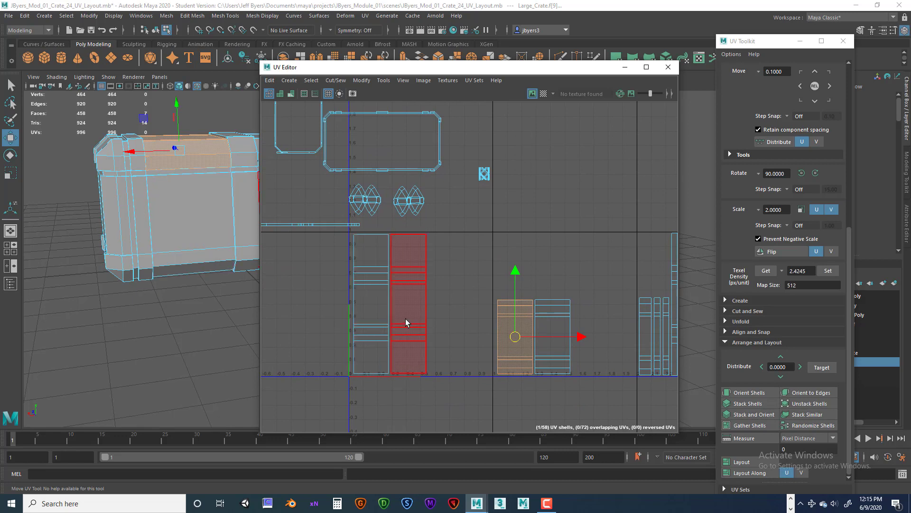
{"action": "left_click", "coordinate": [384, 303]}
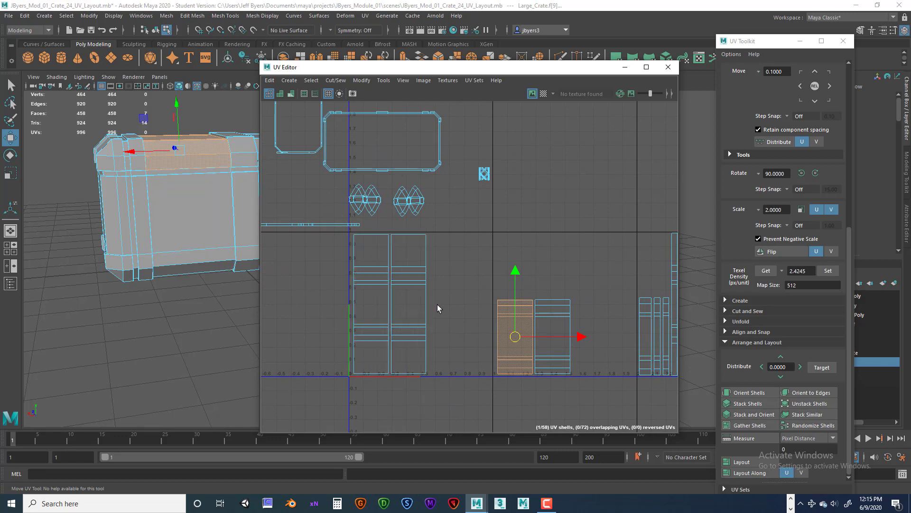
{"action": "middle_click_drag", "start_coordinate": [528, 309], "coordinate": [460, 296], "text": "alt"}
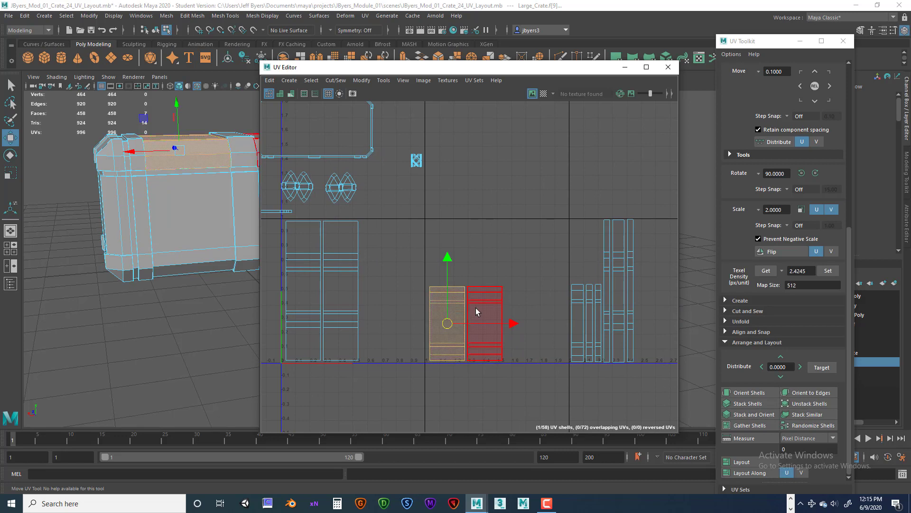
{"action": "middle_click_drag", "start_coordinate": [587, 312], "coordinate": [544, 316], "text": "alt"}
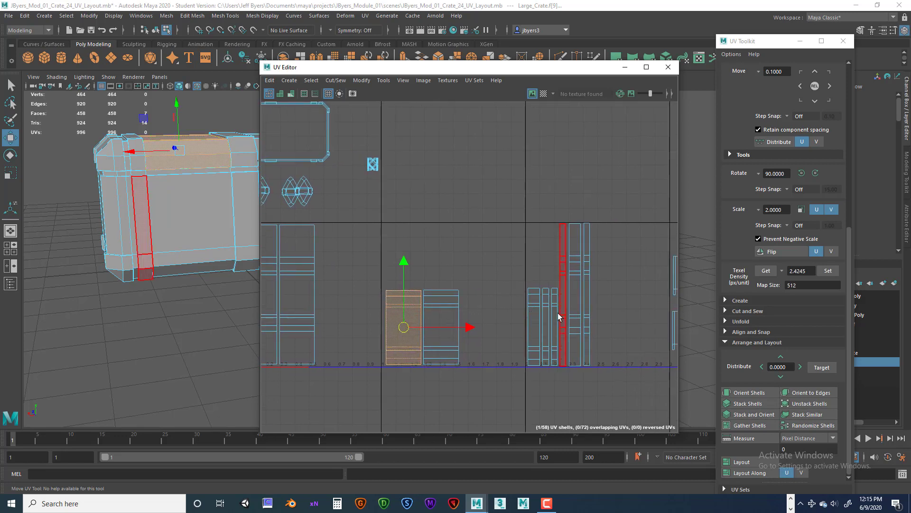
{"action": "left_click", "coordinate": [561, 313]}
{"action": "middle_click_drag", "start_coordinate": [609, 316], "coordinate": [503, 312], "text": "alt"}
{"action": "middle_click_drag", "start_coordinate": [624, 323], "coordinate": [641, 326], "text": "alt"}
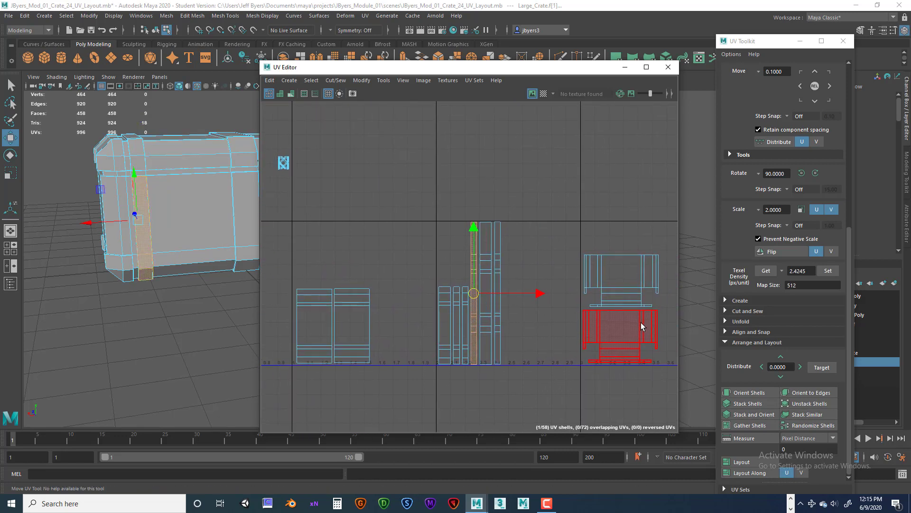
{"action": "right_click_drag", "start_coordinate": [636, 325], "coordinate": [537, 338], "text": "alt"}
{"action": "middle_click_drag", "start_coordinate": [537, 338], "coordinate": [559, 328], "text": "alt"}
{"action": "scroll", "coordinate": [559, 329], "scroll_direction": "up", "scroll_amount": 6}
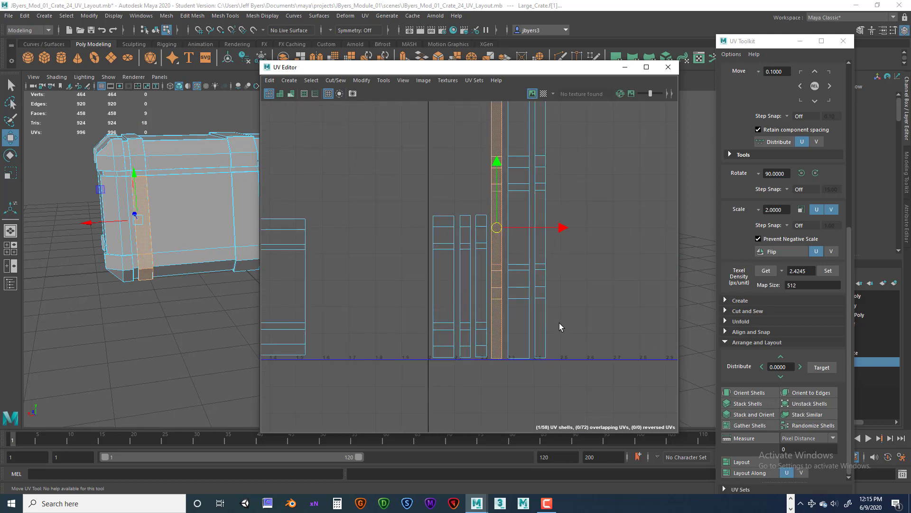
{"action": "middle_click_drag", "start_coordinate": [491, 345], "coordinate": [532, 326], "text": "alt"}
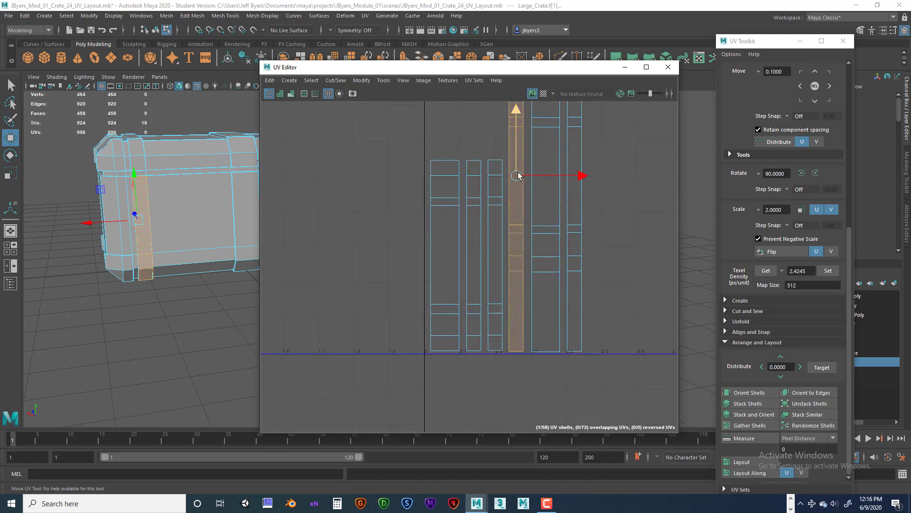
Step: Shift the wide short strip and the narrow strip next to it slightly toward the third tile's U = 2 edge
{"action": "left_click", "coordinate": [546, 183]}
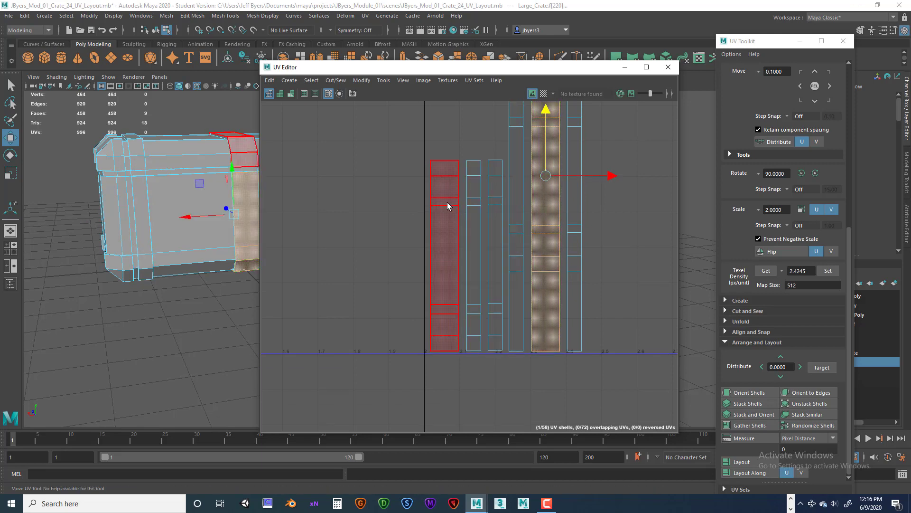
{"action": "left_click", "coordinate": [446, 255]}
{"action": "left_click_drag", "start_coordinate": [446, 254], "coordinate": [472, 256]}
{"action": "left_click", "coordinate": [474, 237]}
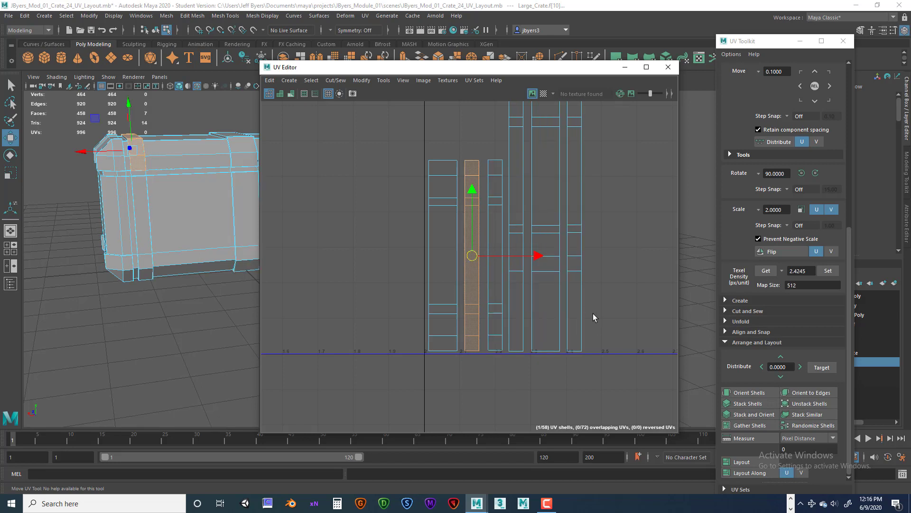
Step: Review the packed strips and end panels, and examine the shells still lying outside the tile row
{"action": "middle_click_drag", "start_coordinate": [560, 304], "coordinate": [476, 334], "text": "alt"}
{"action": "scroll", "coordinate": [488, 311], "scroll_direction": "down", "scroll_amount": 3}
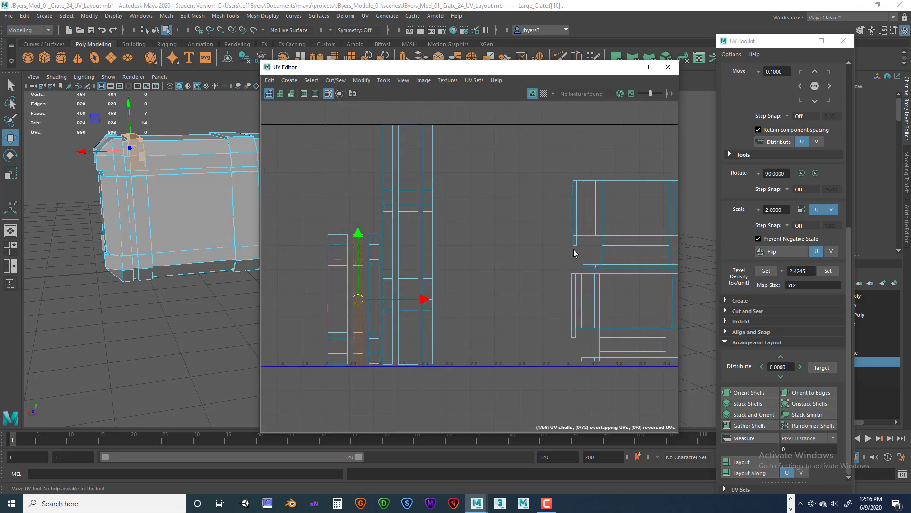
{"action": "middle_click_drag", "start_coordinate": [488, 197], "coordinate": [597, 334], "text": "alt"}
{"action": "scroll", "coordinate": [543, 320], "scroll_direction": "up", "scroll_amount": 4}
{"action": "middle_click_drag", "start_coordinate": [508, 301], "coordinate": [529, 391], "text": "alt"}
{"action": "scroll", "coordinate": [522, 303], "scroll_direction": "down", "scroll_amount": 3}
{"action": "middle_click_drag", "start_coordinate": [480, 355], "coordinate": [522, 232], "text": "alt"}
{"action": "scroll", "coordinate": [497, 276], "scroll_direction": "down", "scroll_amount": 2}
{"action": "middle_click_drag", "start_coordinate": [498, 313], "coordinate": [557, 239], "text": "alt"}
{"action": "scroll", "coordinate": [557, 240], "scroll_direction": "down", "scroll_amount": 1}
{"action": "middle_click_drag", "start_coordinate": [459, 310], "coordinate": [519, 314], "text": "alt"}
{"action": "scroll", "coordinate": [520, 314], "scroll_direction": "down", "scroll_amount": 1}
{"action": "middle_click_drag", "start_coordinate": [420, 318], "coordinate": [447, 349], "text": "alt"}
{"action": "middle_click_drag", "start_coordinate": [358, 306], "coordinate": [433, 341], "text": "alt"}
{"action": "scroll", "coordinate": [500, 337], "scroll_direction": "down", "scroll_amount": 5}
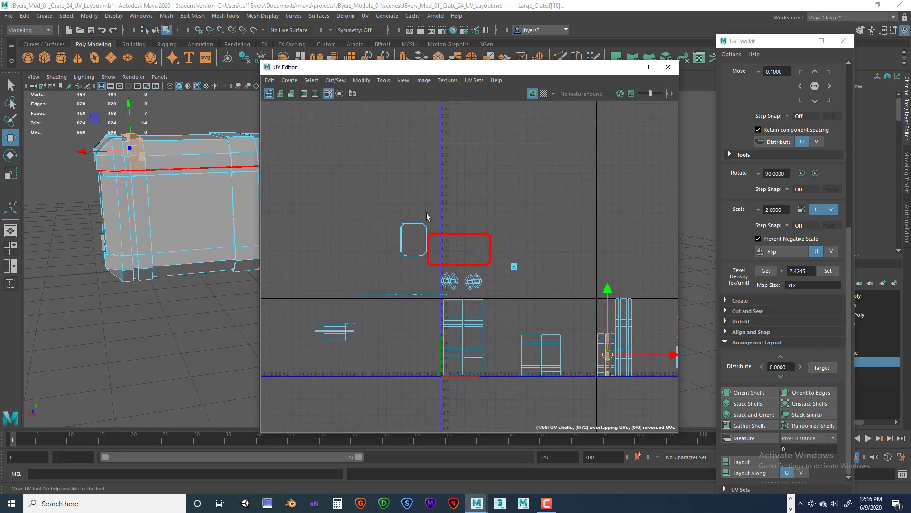
Step: Select all the shells of the small rounded frame and the long rectangular frame and move them together into the fifth tile area
{"action": "left_click_drag", "start_coordinate": [455, 247], "coordinate": [470, 275]}
{"action": "scroll", "coordinate": [495, 271], "scroll_direction": "down", "scroll_amount": 3}
{"action": "middle_click_drag", "start_coordinate": [494, 281], "coordinate": [370, 285], "text": "alt"}
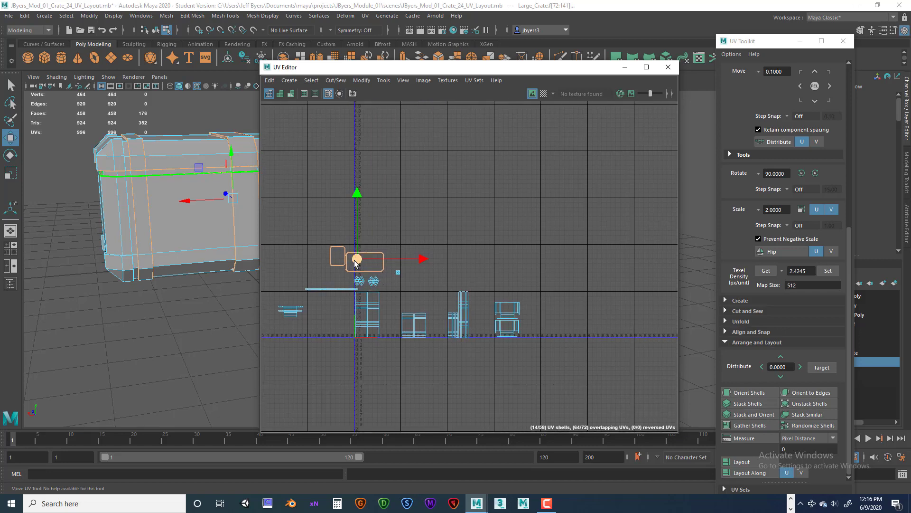
{"action": "left_click_drag", "start_coordinate": [356, 264], "coordinate": [569, 324]}
{"action": "scroll", "coordinate": [551, 323], "scroll_direction": "up", "scroll_amount": 3}
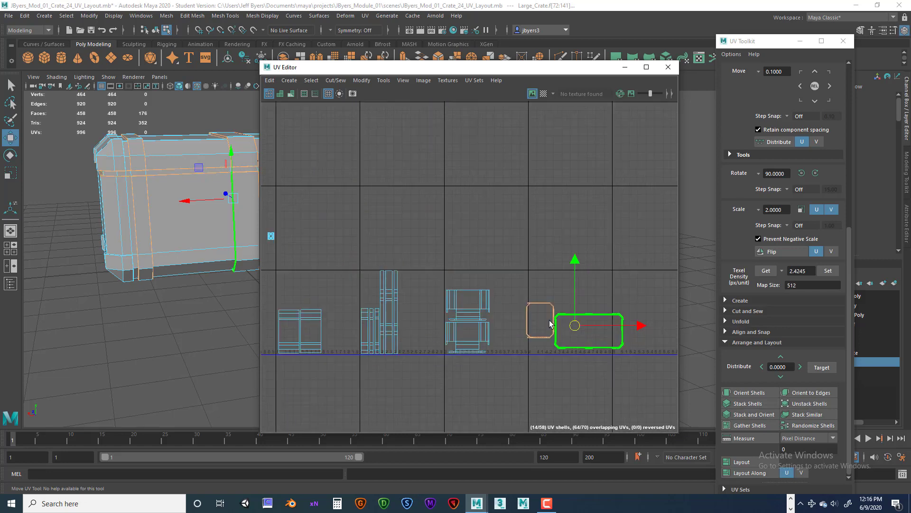
Step: Raise the small rounded-frame shells in the fifth tile and split them into two bracket groups placed back to back
{"action": "scroll", "coordinate": [549, 324], "scroll_direction": "up", "scroll_amount": 2}
{"action": "middle_click_drag", "start_coordinate": [546, 323], "coordinate": [489, 297], "text": "alt"}
{"action": "left_click", "coordinate": [507, 335]}
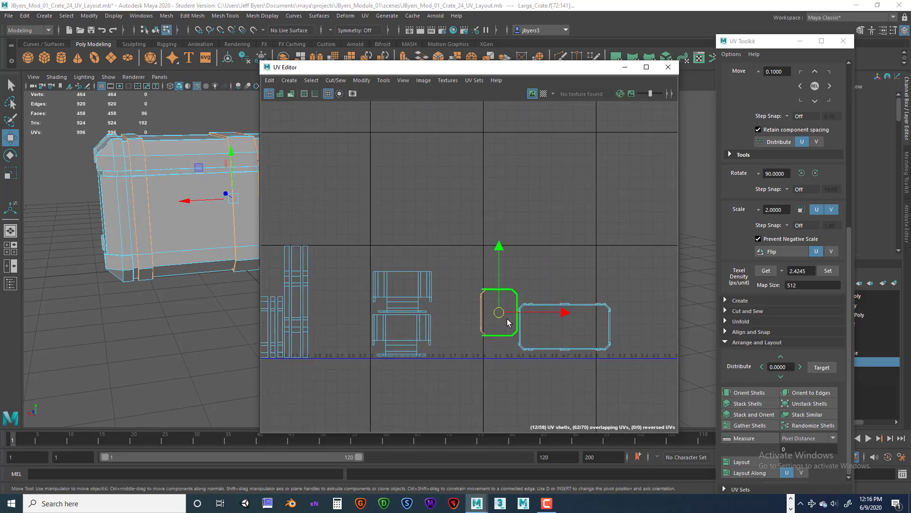
{"action": "left_click_drag", "start_coordinate": [499, 314], "coordinate": [538, 278]}
{"action": "left_click", "coordinate": [490, 280]}
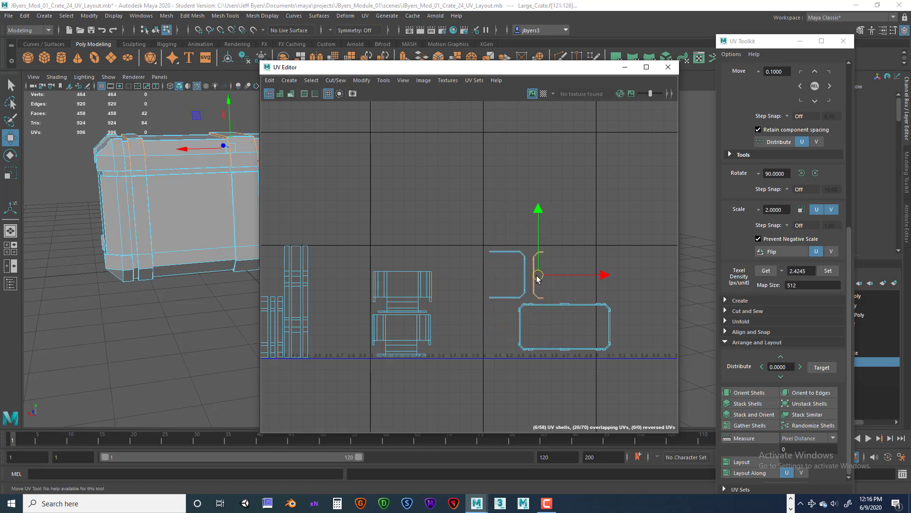
Step: Move the long rectangular frame shells fully inside the fifth tile and position both bracket groups centrally above them
{"action": "left_click", "coordinate": [535, 327]}
{"action": "left_click_drag", "start_coordinate": [564, 328], "coordinate": [540, 332]}
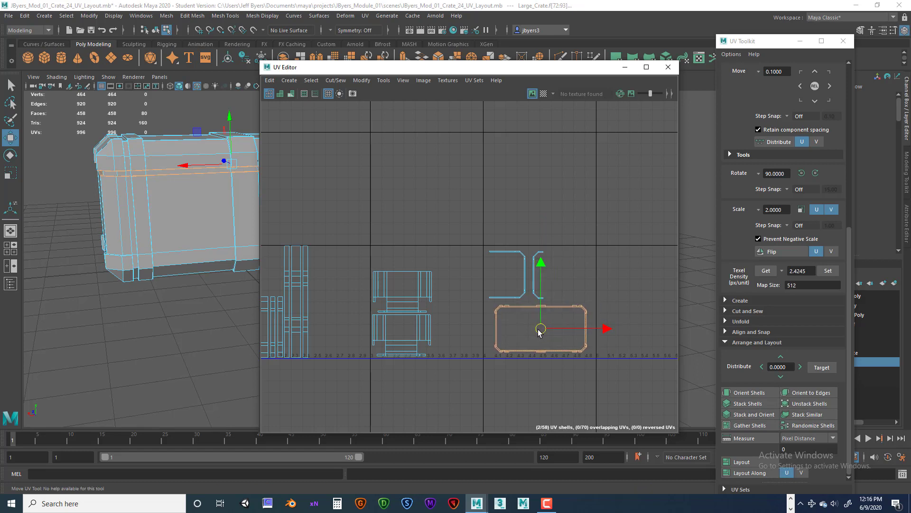
{"action": "mouse_move", "coordinate": [553, 275]}
{"action": "left_mouse_down"}
{"action": "mouse_move", "coordinate": [529, 273]}
{"action": "mouse_move", "coordinate": [538, 272]}
{"action": "left_mouse_up"}
Step: Move the two lid-end shells from beside the tile row into the sixth tile, one above the other
{"action": "scroll", "coordinate": [528, 308], "scroll_direction": "down", "scroll_amount": 2}
{"action": "scroll", "coordinate": [494, 333], "scroll_direction": "down", "scroll_amount": 1}
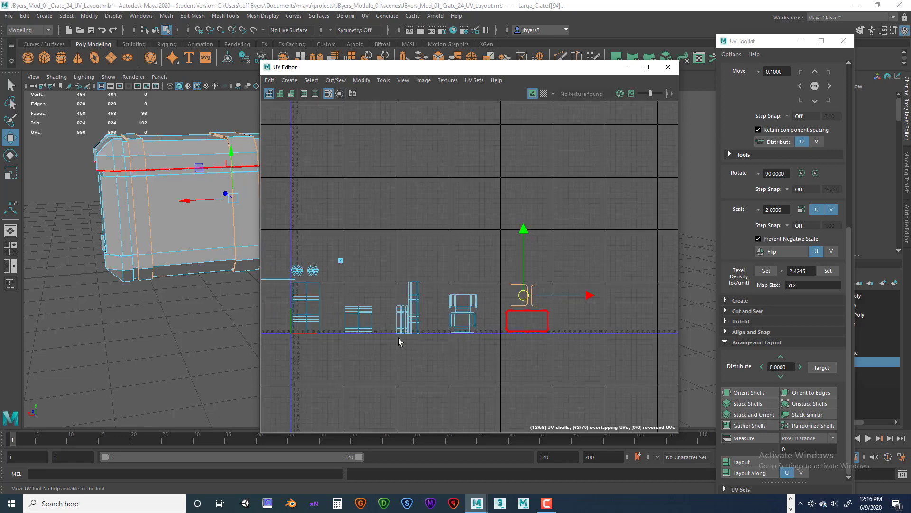
{"action": "middle_click_drag", "start_coordinate": [398, 338], "coordinate": [482, 334], "text": "alt"}
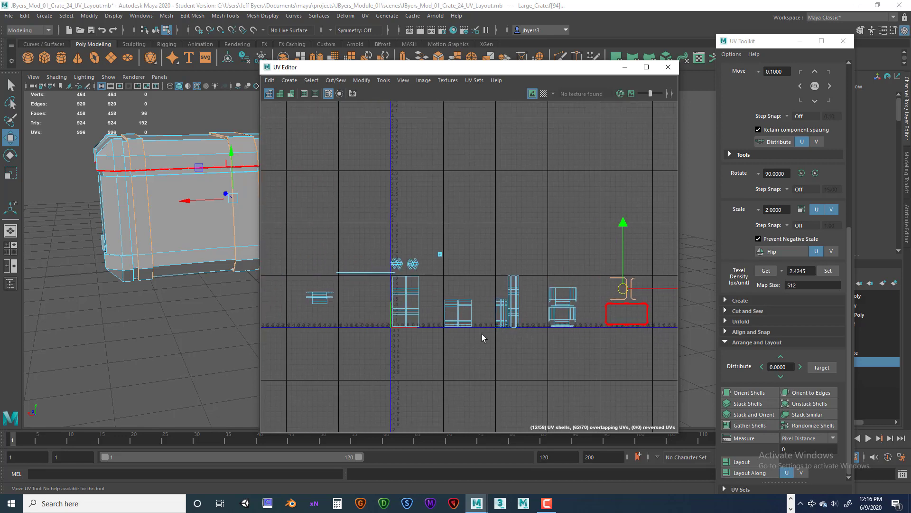
{"action": "left_click", "coordinate": [309, 284]}
{"action": "middle_click_drag", "start_coordinate": [416, 312], "coordinate": [397, 320], "text": "alt"}
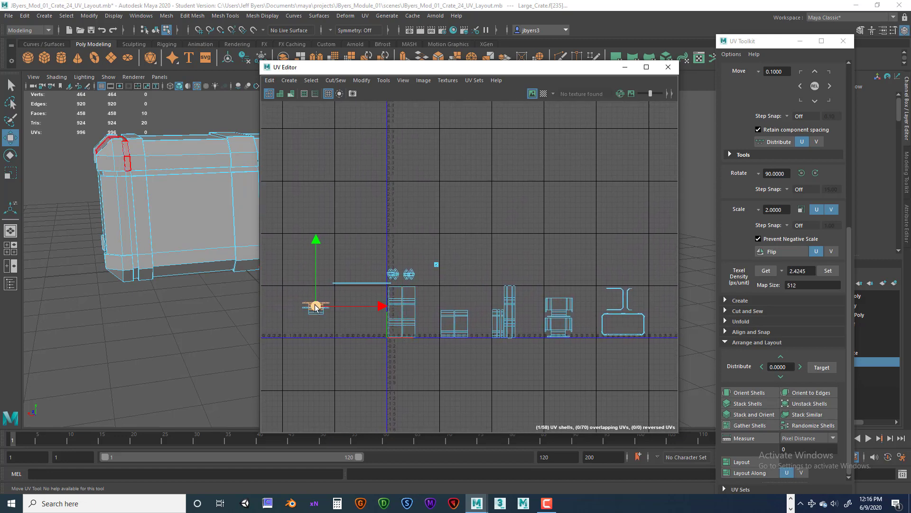
{"action": "left_click_drag", "start_coordinate": [397, 308], "coordinate": [437, 309]}
{"action": "left_click_drag", "start_coordinate": [356, 307], "coordinate": [665, 328]}
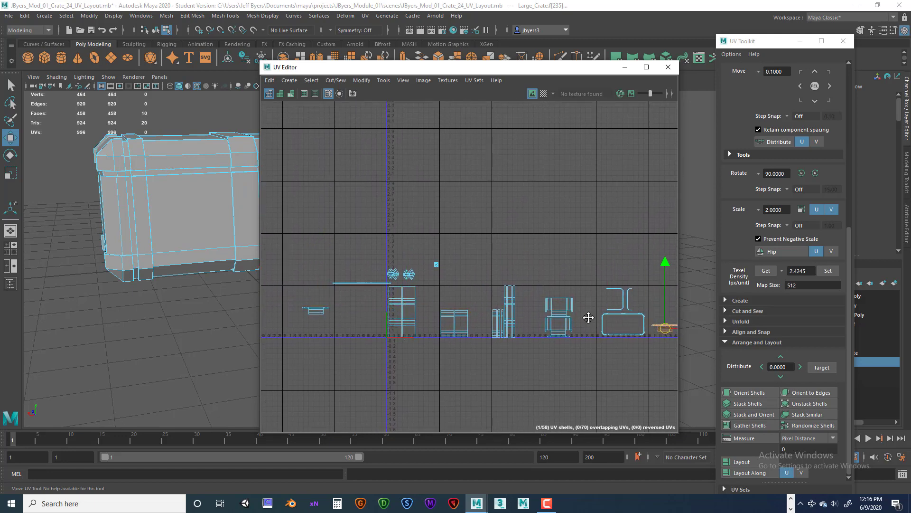
{"action": "scroll", "coordinate": [440, 319], "scroll_direction": "down", "scroll_amount": 1}
{"action": "middle_click_drag", "start_coordinate": [536, 317], "coordinate": [507, 316], "text": "alt"}
{"action": "left_click", "coordinate": [313, 307]}
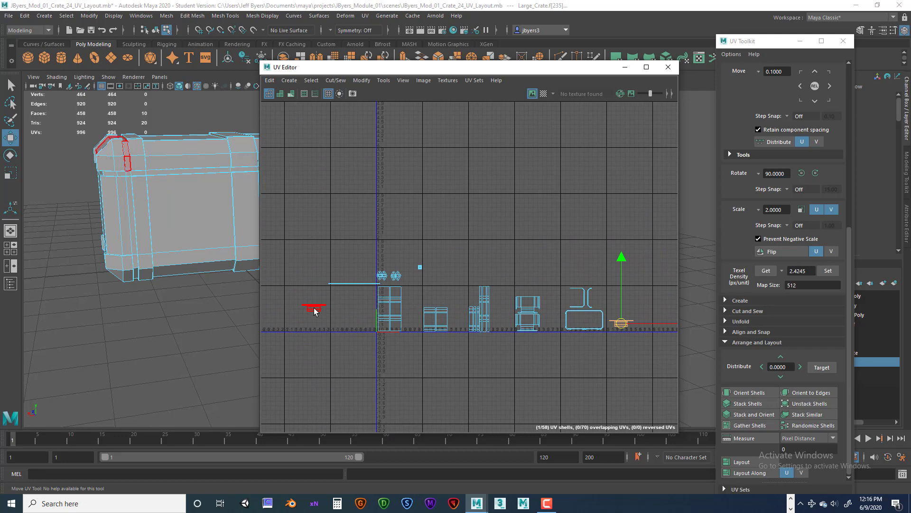
{"action": "left_click_drag", "start_coordinate": [316, 308], "coordinate": [622, 315]}
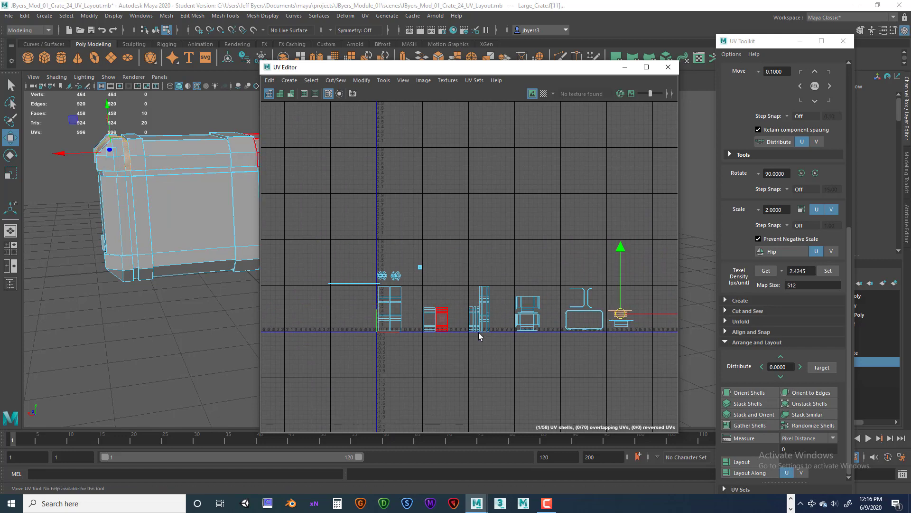
Step: Move the two long thin strip shells into the fifth tile, between the bracket groups and the long rectangular frame
{"action": "left_click", "coordinate": [350, 288]}
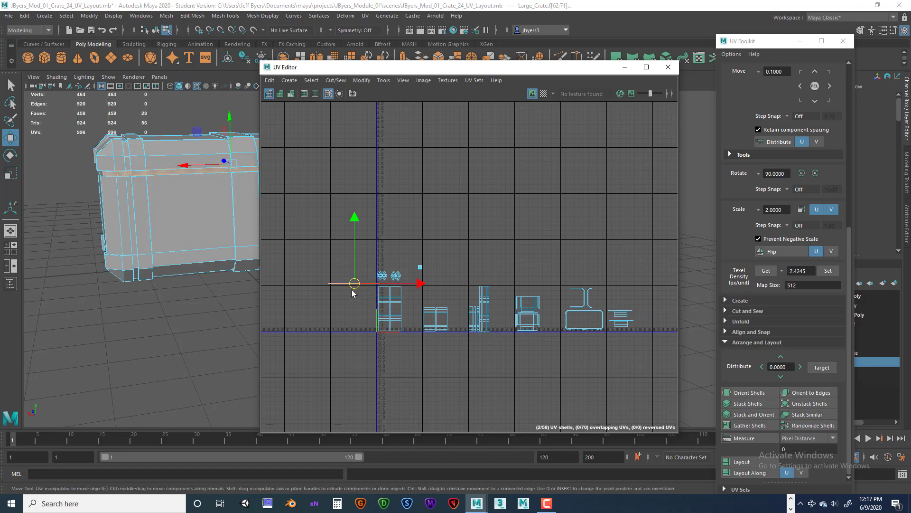
{"action": "left_click_drag", "start_coordinate": [351, 288], "coordinate": [587, 312]}
{"action": "scroll", "coordinate": [587, 311], "scroll_direction": "up", "scroll_amount": 6}
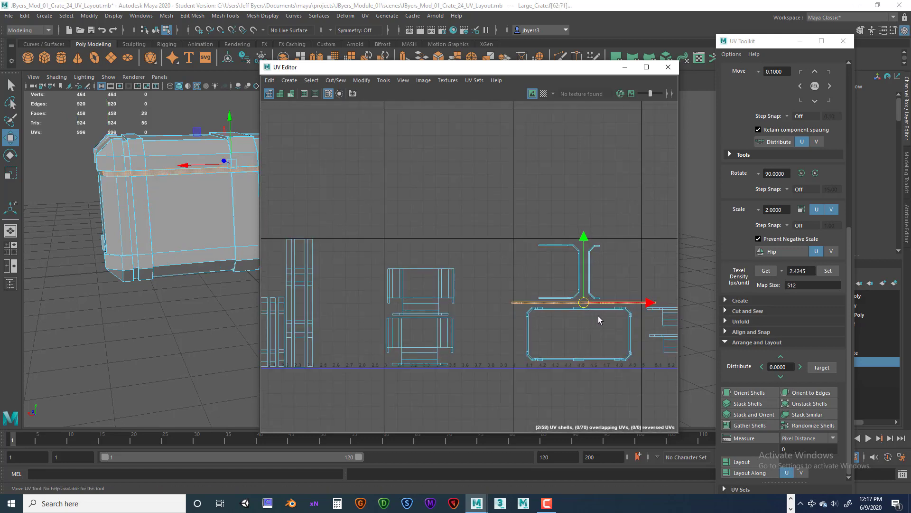
{"action": "left_click_drag", "start_coordinate": [568, 326], "coordinate": [563, 327]}
{"action": "scroll", "coordinate": [566, 330], "scroll_direction": "up", "scroll_amount": 4}
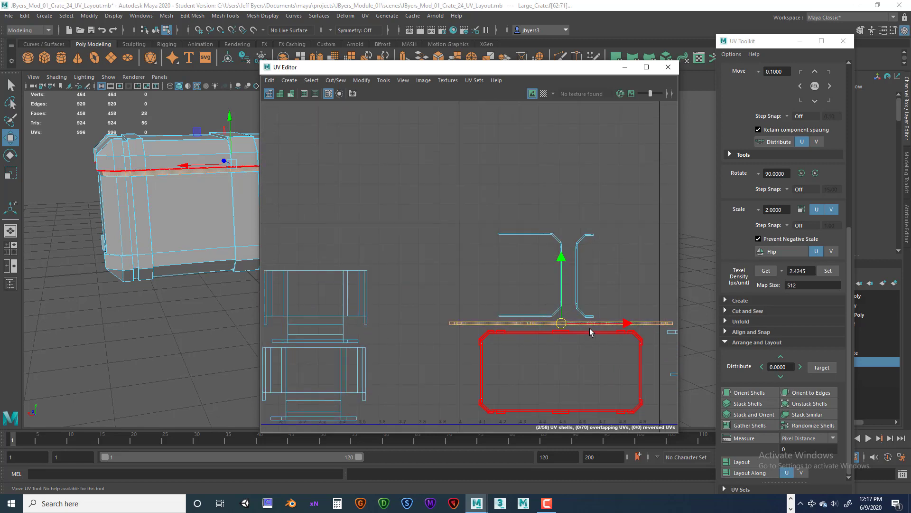
{"action": "left_click_drag", "start_coordinate": [527, 321], "coordinate": [525, 322]}
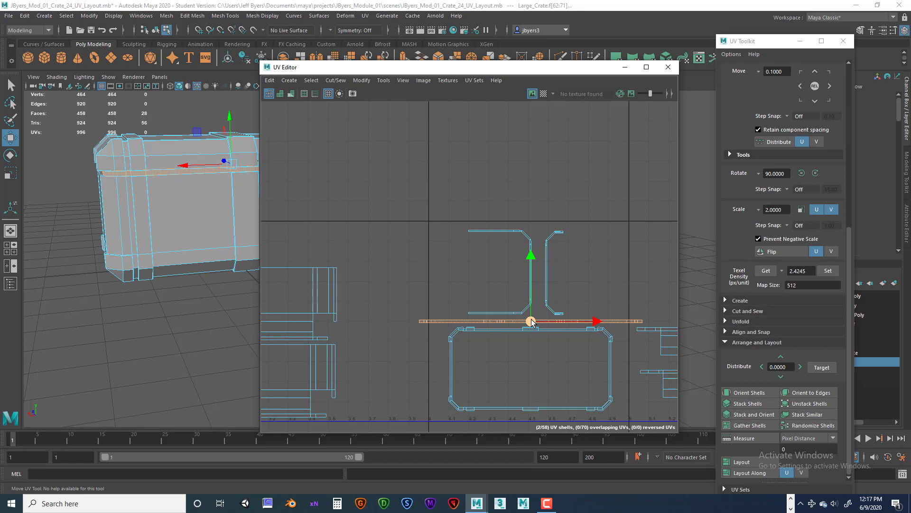
Step: Scale the long strip shells down slightly to fit the fifth tile's width and recentre them between its side borders
{"action": "key", "text": "r"}
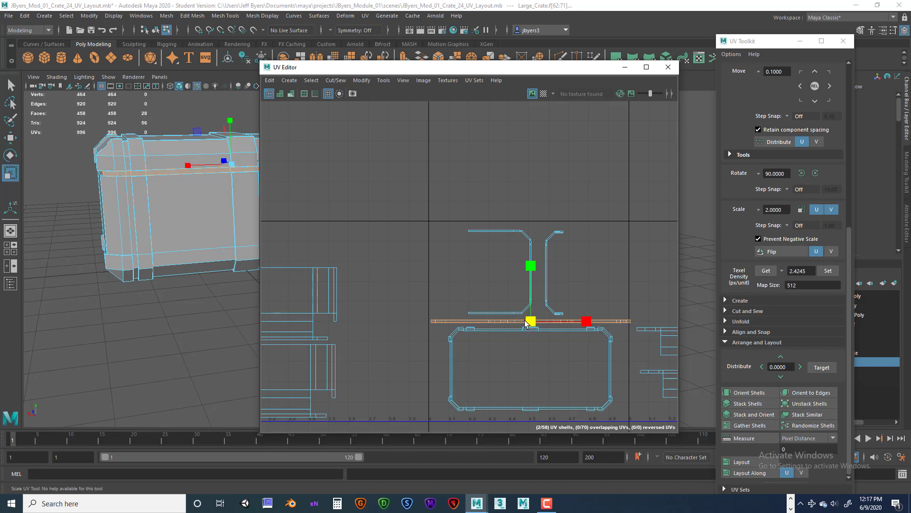
{"action": "key", "text": "w"}
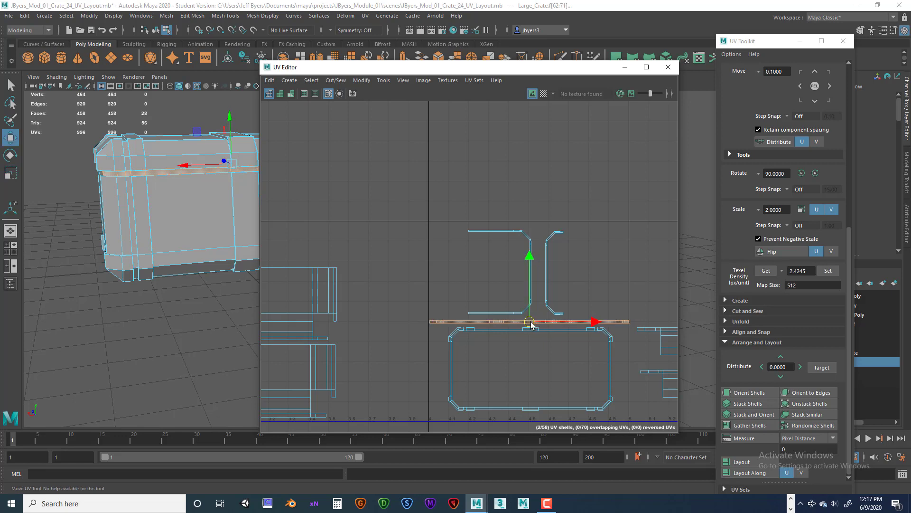
{"action": "scroll", "coordinate": [531, 325], "scroll_direction": "up", "scroll_amount": 1}
{"action": "key", "text": "e"}
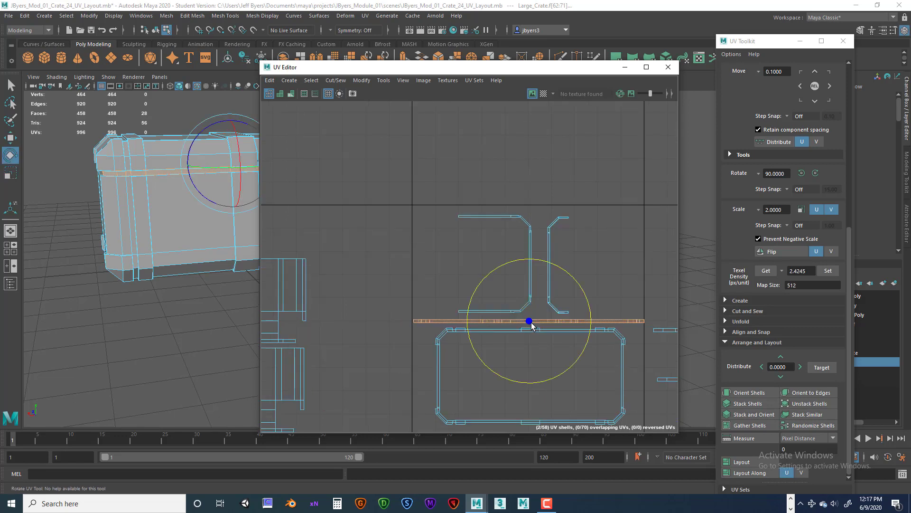
{"action": "key", "text": "r"}
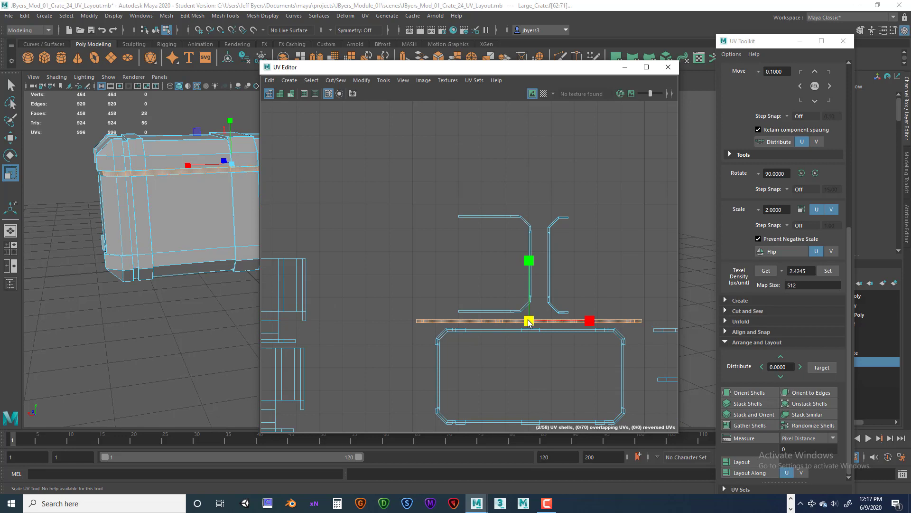
{"action": "key", "text": "w"}
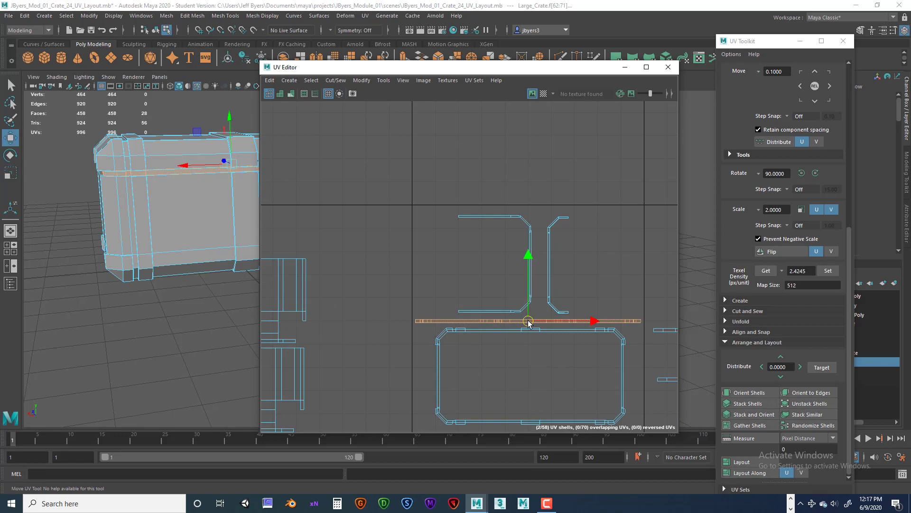
{"action": "key", "text": "r"}
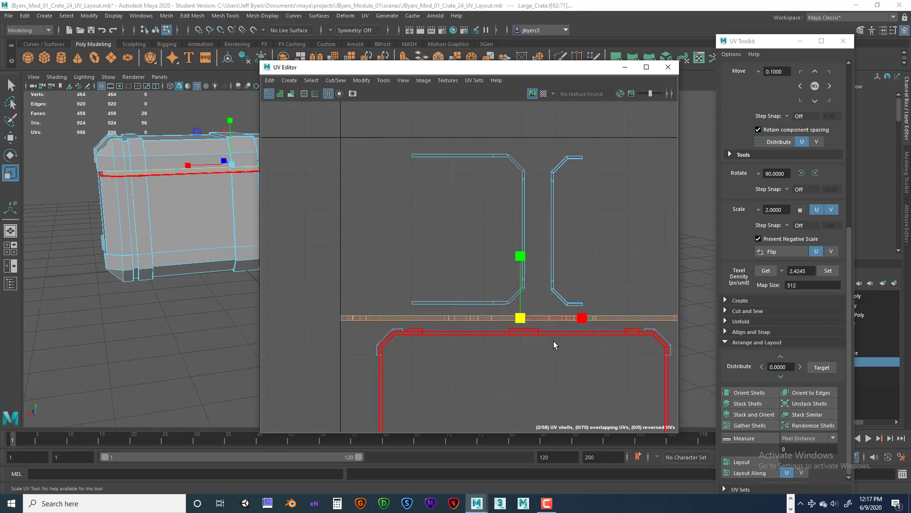
Step: Inspect both ends of the long strip shells against the fifth tile's borders and the neighbouring frame and bracket shells
{"action": "scroll", "coordinate": [540, 343], "scroll_direction": "up", "scroll_amount": 3}
{"action": "middle_click_drag", "start_coordinate": [425, 351], "coordinate": [578, 346], "text": "alt"}
{"action": "scroll", "coordinate": [509, 356], "scroll_direction": "up", "scroll_amount": 3}
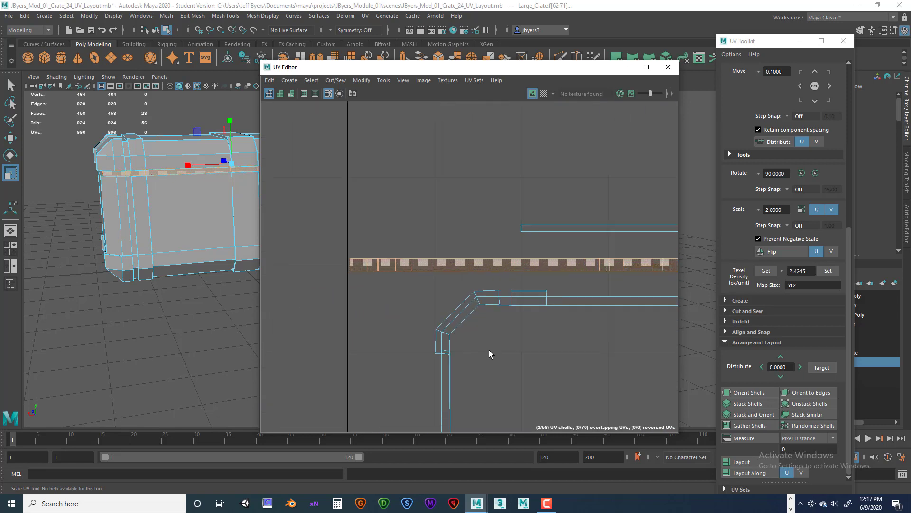
{"action": "middle_click_drag", "start_coordinate": [505, 347], "coordinate": [380, 332], "text": "alt"}
{"action": "scroll", "coordinate": [518, 339], "scroll_direction": "up", "scroll_amount": 4}
{"action": "scroll", "coordinate": [550, 333], "scroll_direction": "down", "scroll_amount": 4}
{"action": "scroll", "coordinate": [550, 333], "scroll_direction": "down", "scroll_amount": 1}
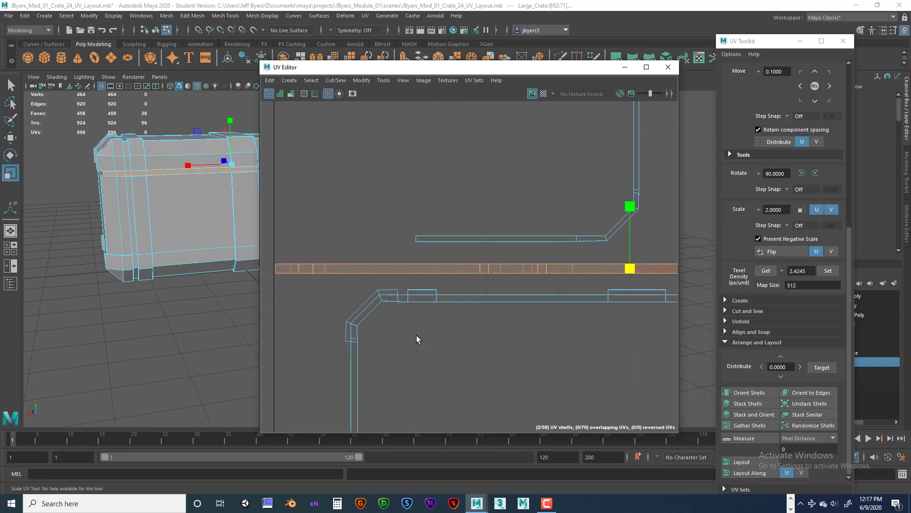
{"action": "middle_click_drag", "start_coordinate": [641, 335], "coordinate": [333, 337], "text": "alt"}
{"action": "middle_click_drag", "start_coordinate": [607, 356], "coordinate": [448, 352], "text": "alt"}
{"action": "scroll", "coordinate": [446, 352], "scroll_direction": "up", "scroll_amount": 4}
{"action": "scroll", "coordinate": [445, 351], "scroll_direction": "down", "scroll_amount": 6}
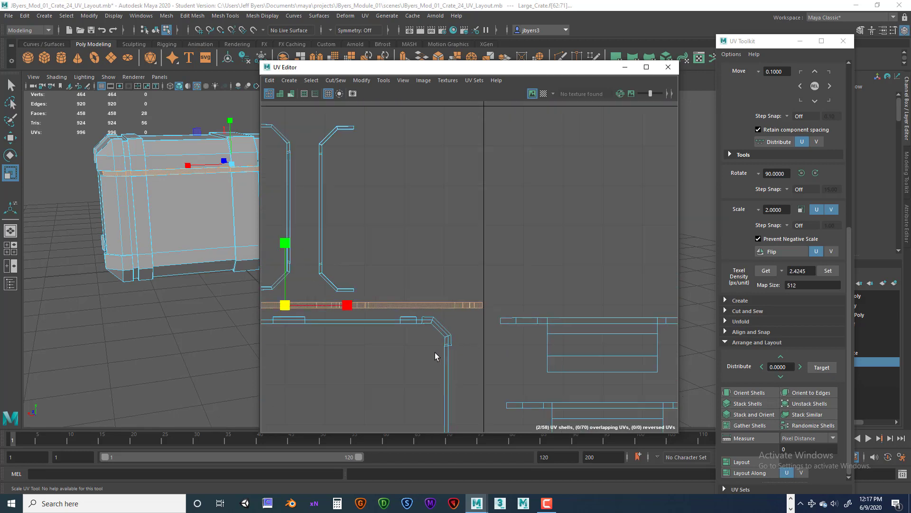
{"action": "scroll", "coordinate": [469, 329], "scroll_direction": "down", "scroll_amount": 6}
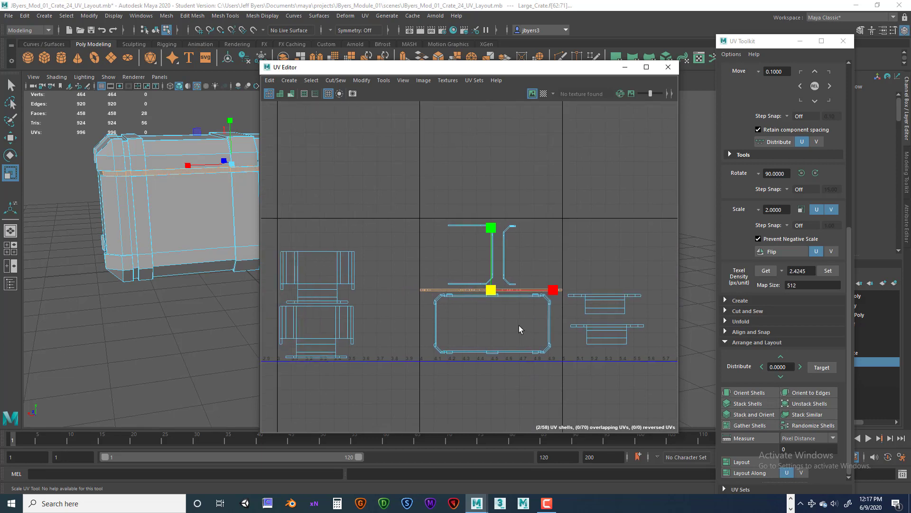
{"action": "middle_click_drag", "start_coordinate": [489, 327], "coordinate": [519, 342], "text": "alt"}
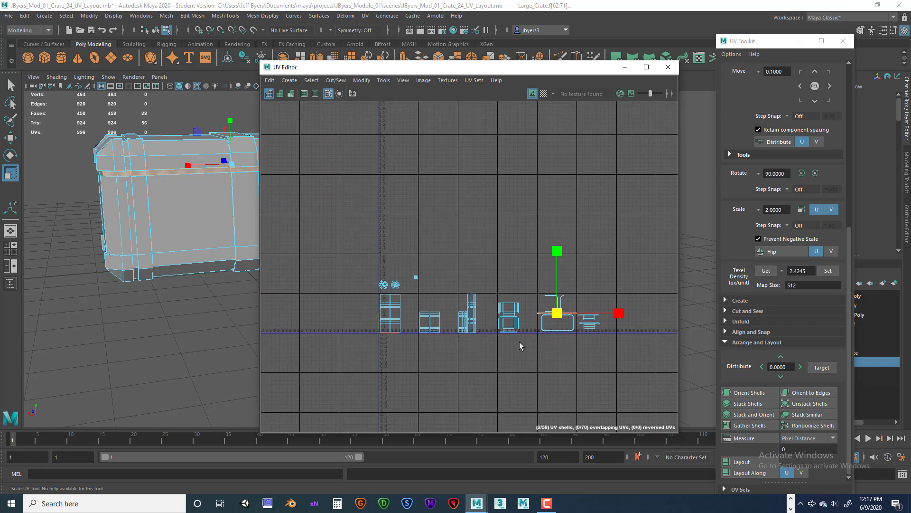
Step: Move the eight corner shells into the seventh tile and place the stack of small square shells below them
{"action": "left_click_drag", "start_coordinate": [372, 275], "coordinate": [633, 304]}
{"action": "key", "text": "w"}
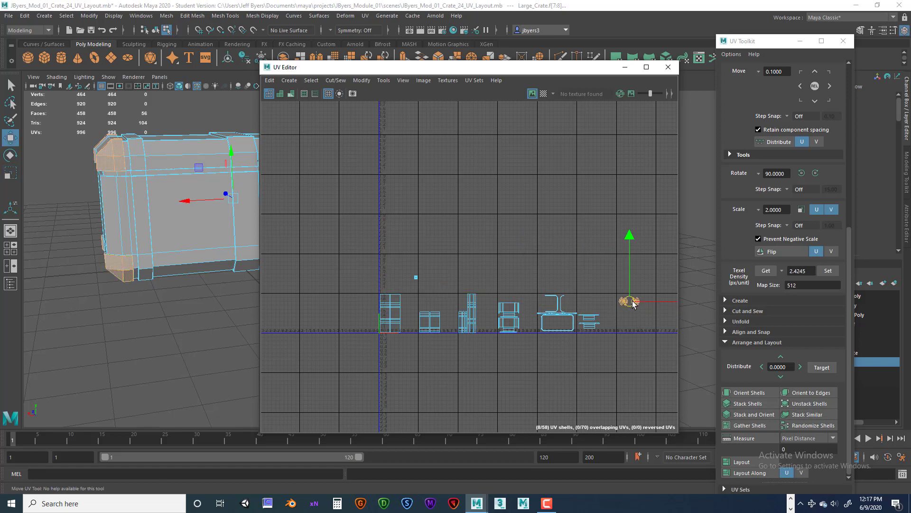
{"action": "left_click", "coordinate": [420, 277]}
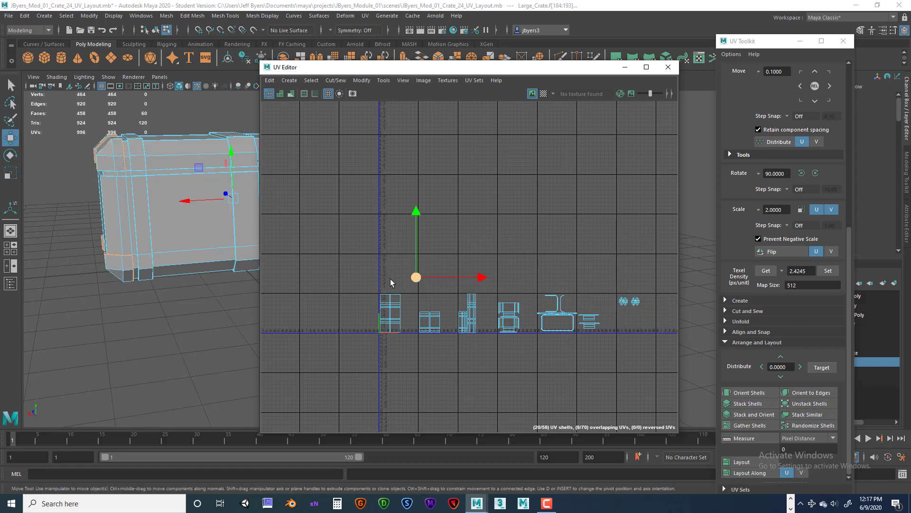
{"action": "left_click_drag", "start_coordinate": [186, 299], "coordinate": [224, 316], "text": "alt"}
{"action": "left_click_drag", "start_coordinate": [415, 278], "coordinate": [628, 315]}
{"action": "scroll", "coordinate": [599, 321], "scroll_direction": "down", "scroll_amount": 2}
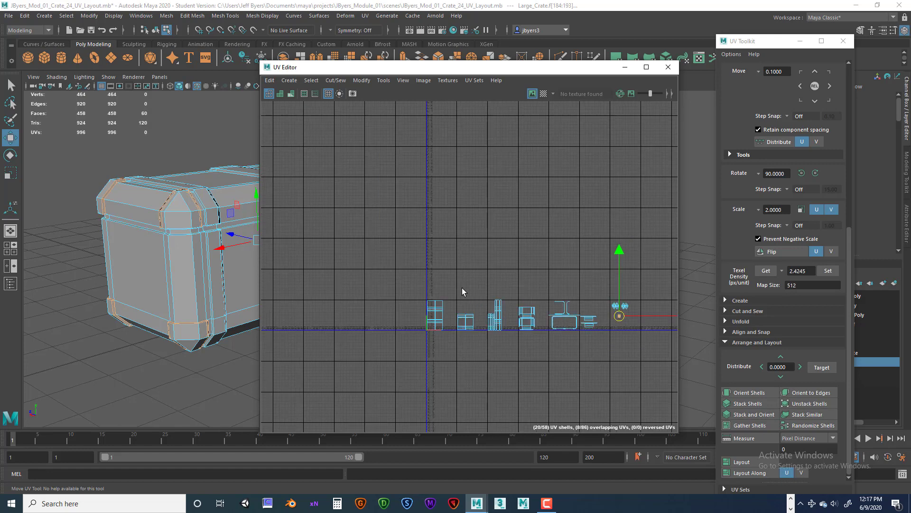
{"action": "scroll", "coordinate": [462, 288], "scroll_direction": "down", "scroll_amount": 2}
{"action": "scroll", "coordinate": [617, 316], "scroll_direction": "up", "scroll_amount": 8}
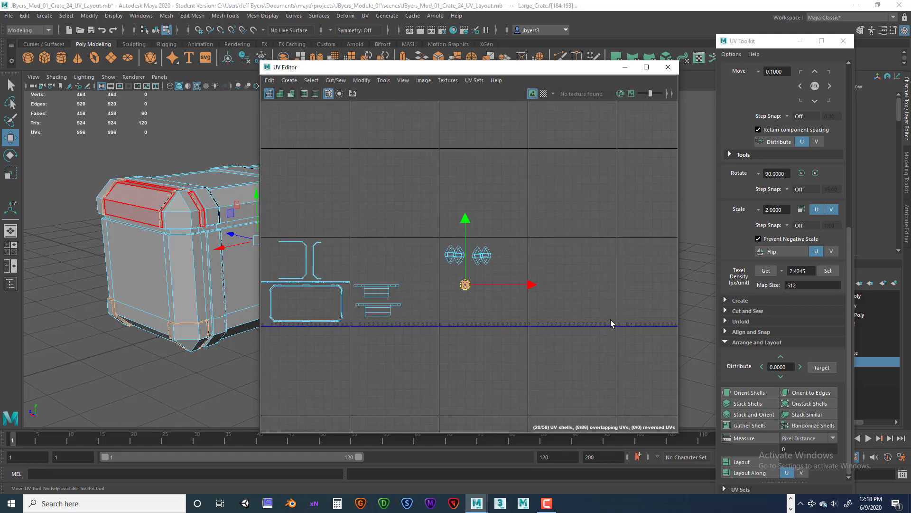
{"action": "scroll", "coordinate": [522, 317], "scroll_direction": "up", "scroll_amount": 3}
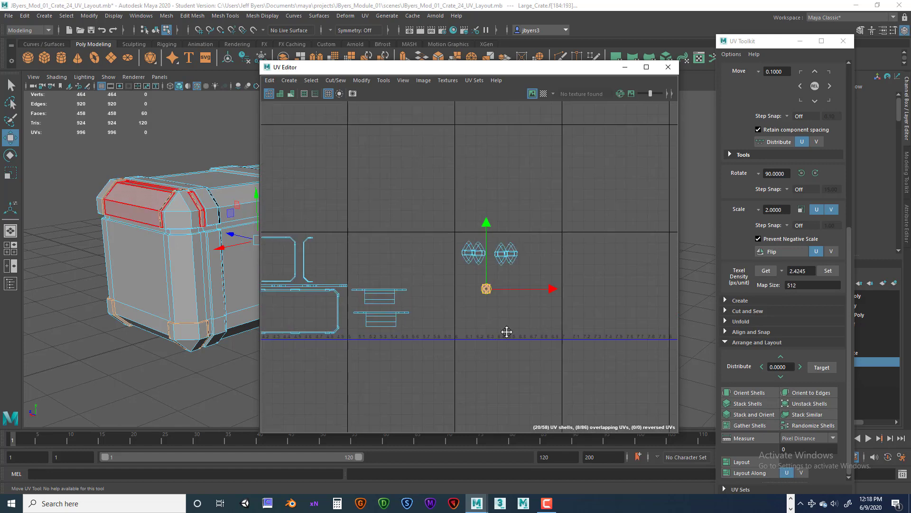
Step: Separate the four downward-pointing corner shells from their pairs and space them out in a row in the seventh tile
{"action": "middle_click_drag", "start_coordinate": [507, 332], "coordinate": [531, 362], "text": "alt"}
{"action": "left_click", "coordinate": [535, 288]}
{"action": "left_click_drag", "start_coordinate": [536, 290], "coordinate": [521, 306]}
{"action": "left_click", "coordinate": [524, 290]}
{"action": "left_click", "coordinate": [501, 288]}
{"action": "left_click", "coordinate": [492, 287]}
{"action": "left_click", "coordinate": [538, 303]}
{"action": "left_click", "coordinate": [522, 304]}
{"action": "left_click", "coordinate": [506, 303]}
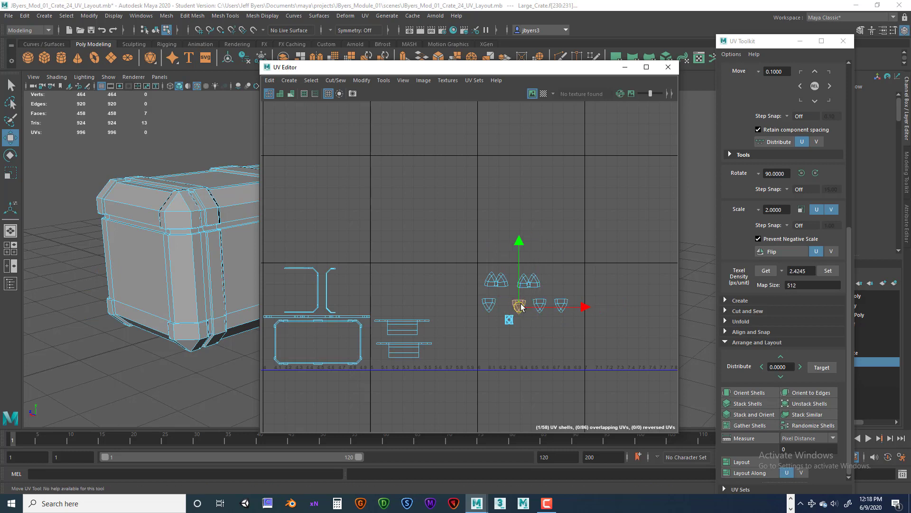
{"action": "left_click", "coordinate": [491, 303]}
{"action": "left_click_drag", "start_coordinate": [491, 307], "coordinate": [496, 306]}
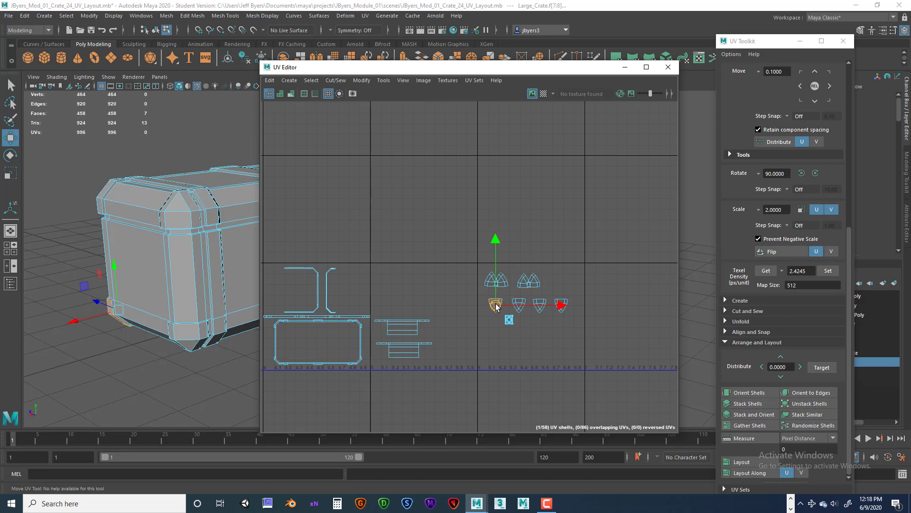
Step: Spread the four upward-pointing corner shells into a matching row directly above the downward-pointing ones
{"action": "left_click", "coordinate": [534, 281]}
{"action": "left_click_drag", "start_coordinate": [548, 284], "coordinate": [497, 284]}
{"action": "left_click", "coordinate": [524, 282]}
{"action": "left_click", "coordinate": [502, 281]}
{"action": "left_click", "coordinate": [492, 280]}
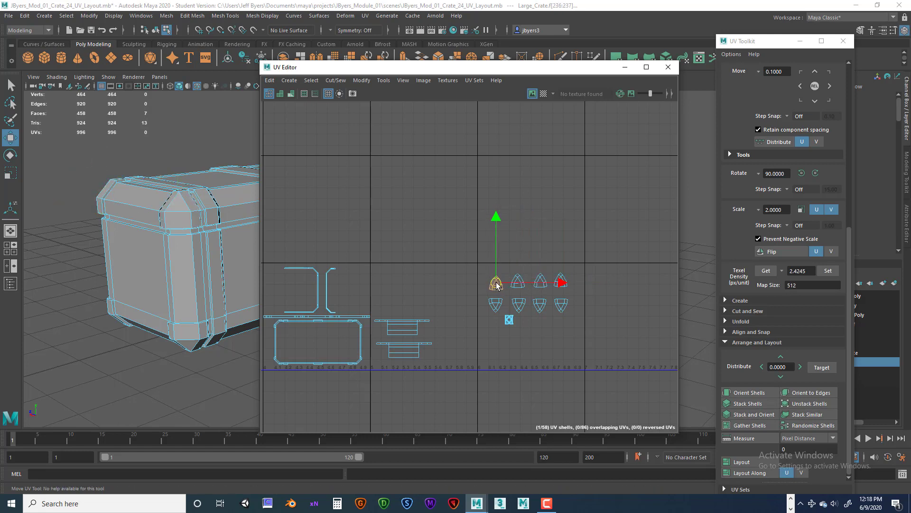
Step: Move the stacked small square shells beneath the first column of corner shells in the seventh tile
{"action": "scroll", "coordinate": [512, 311], "scroll_direction": "down", "scroll_amount": 2}
{"action": "left_click", "coordinate": [506, 319]}
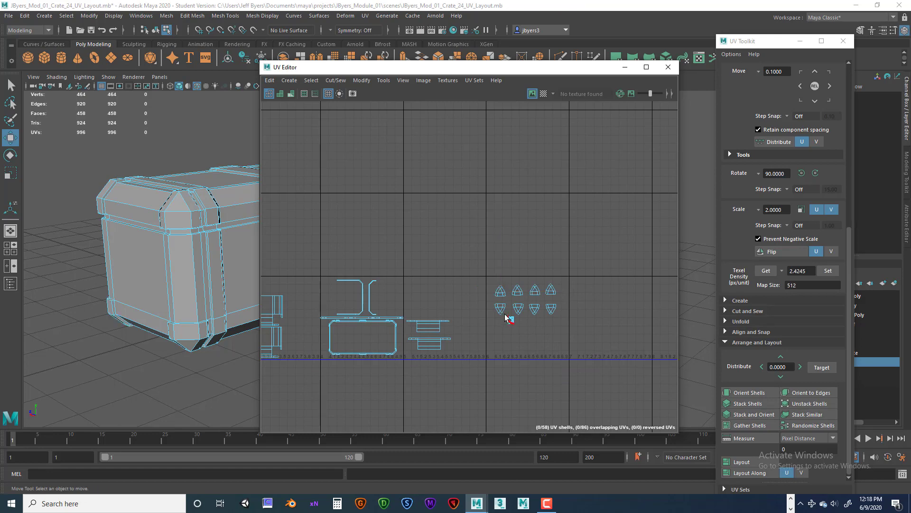
{"action": "left_click", "coordinate": [511, 321]}
{"action": "left_click_drag", "start_coordinate": [511, 321], "coordinate": [501, 330]}
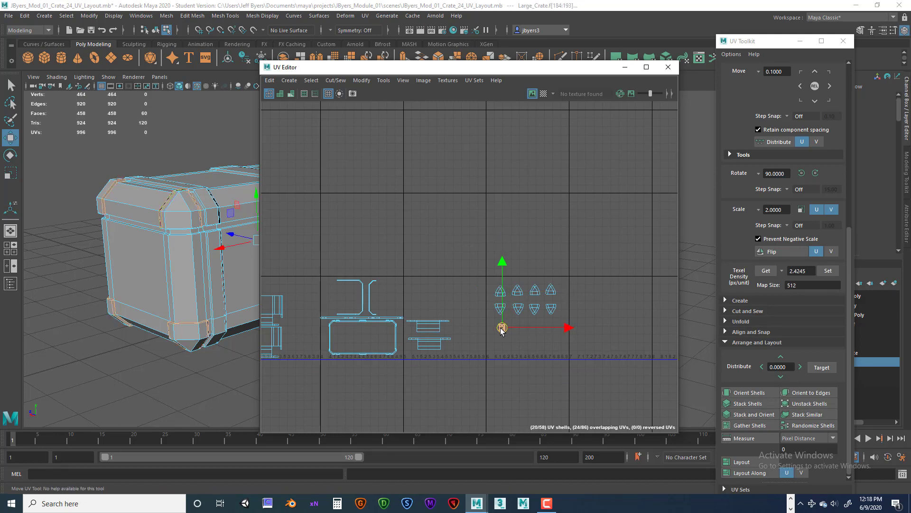
Step: Review the arrangement of all the crate's UV shells across the seven tiles
{"action": "scroll", "coordinate": [508, 348], "scroll_direction": "down", "scroll_amount": 3}
{"action": "middle_click_drag", "start_coordinate": [480, 346], "coordinate": [461, 352], "text": "alt"}
{"action": "scroll", "coordinate": [517, 345], "scroll_direction": "down", "scroll_amount": 2}
{"action": "right_click_drag", "start_coordinate": [487, 358], "coordinate": [511, 354], "text": "alt"}
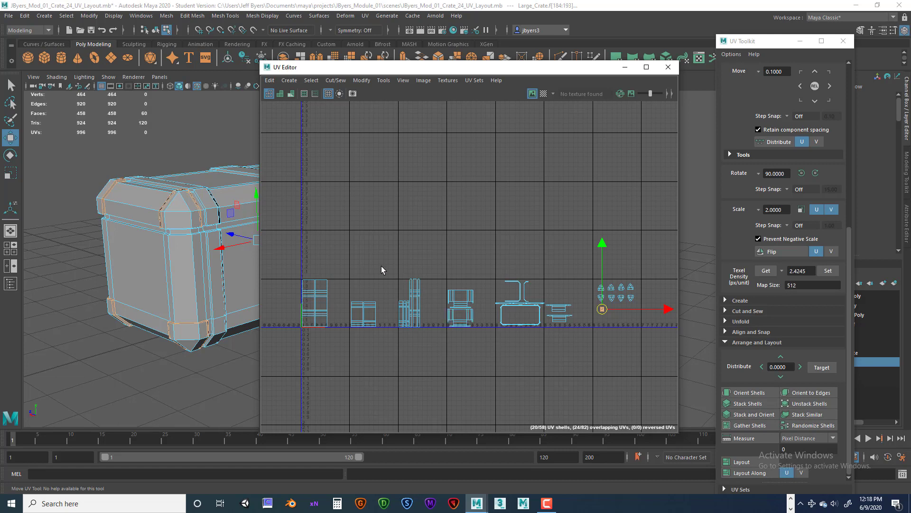
{"action": "left_click", "coordinate": [332, 283]}
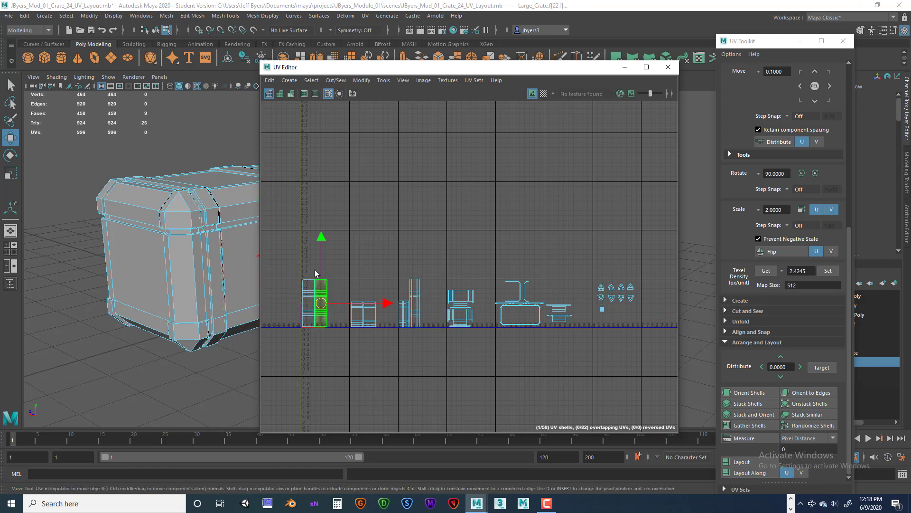
{"action": "scroll", "coordinate": [374, 251], "scroll_direction": "down", "scroll_amount": 5}
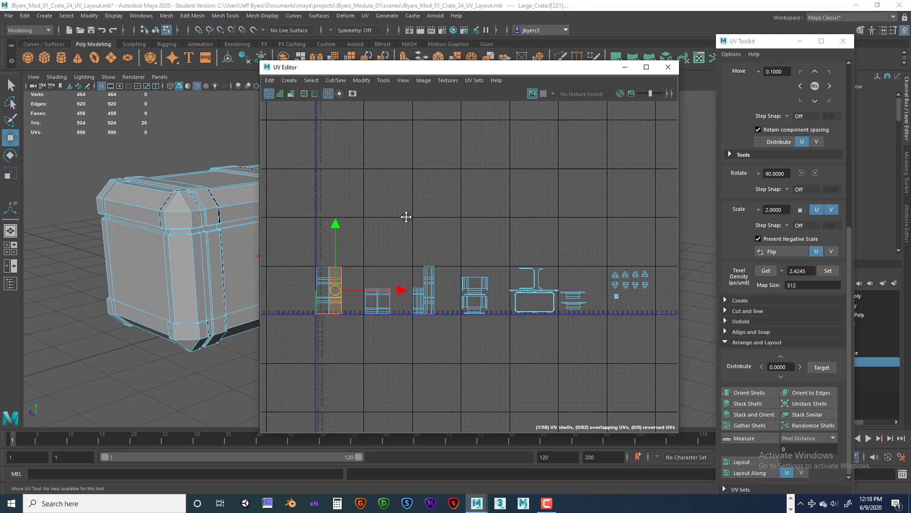
{"action": "scroll", "coordinate": [398, 227], "scroll_direction": "up", "scroll_amount": 5}
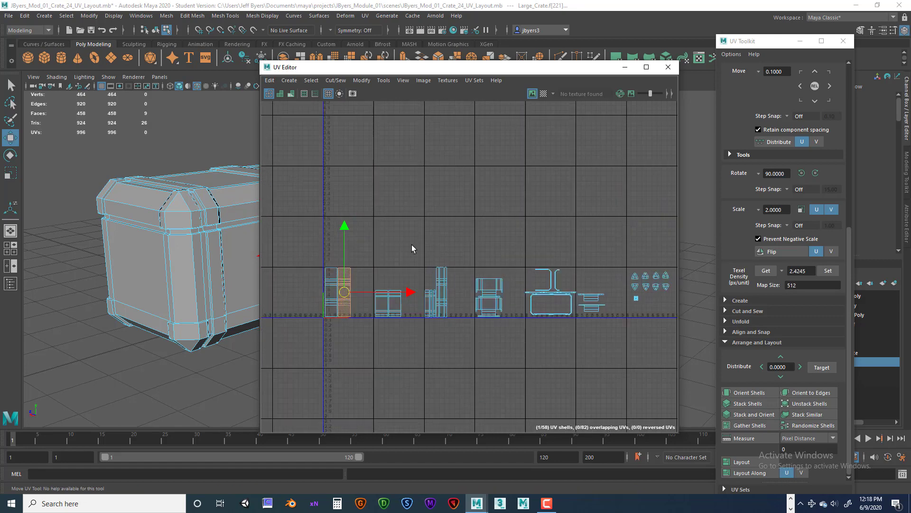
{"action": "scroll", "coordinate": [400, 227], "scroll_direction": "down", "scroll_amount": 3}
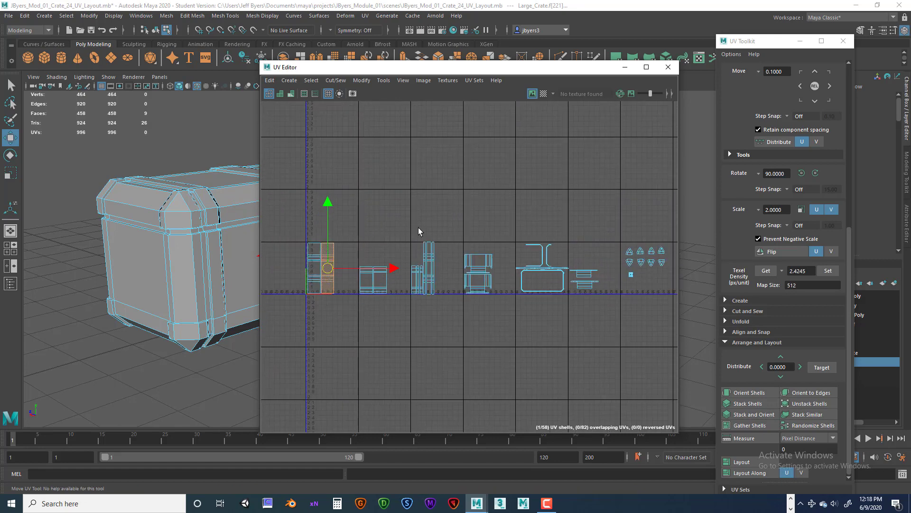
{"action": "scroll", "coordinate": [419, 228], "scroll_direction": "up", "scroll_amount": 5}
{"action": "scroll", "coordinate": [418, 226], "scroll_direction": "up", "scroll_amount": 3}
{"action": "middle_click_drag", "start_coordinate": [419, 226], "coordinate": [413, 157], "text": "alt"}
{"action": "scroll", "coordinate": [421, 180], "scroll_direction": "down", "scroll_amount": 3}
{"action": "scroll", "coordinate": [423, 196], "scroll_direction": "down", "scroll_amount": 3}
{"action": "middle_click_drag", "start_coordinate": [423, 213], "coordinate": [353, 290], "text": "alt"}
{"action": "scroll", "coordinate": [448, 222], "scroll_direction": "down", "scroll_amount": 2}
{"action": "scroll", "coordinate": [435, 243], "scroll_direction": "down", "scroll_amount": 3}
{"action": "scroll", "coordinate": [420, 262], "scroll_direction": "up", "scroll_amount": 2}
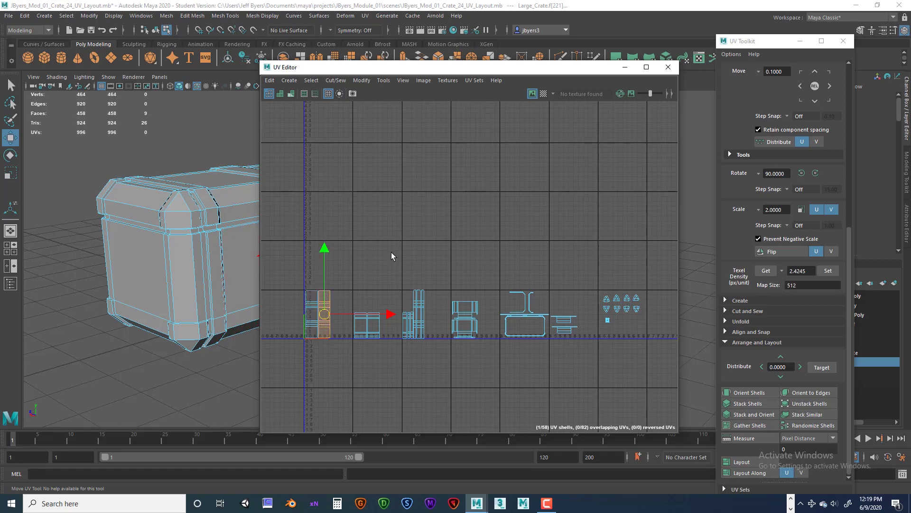
{"action": "scroll", "coordinate": [394, 252], "scroll_direction": "down", "scroll_amount": 1}
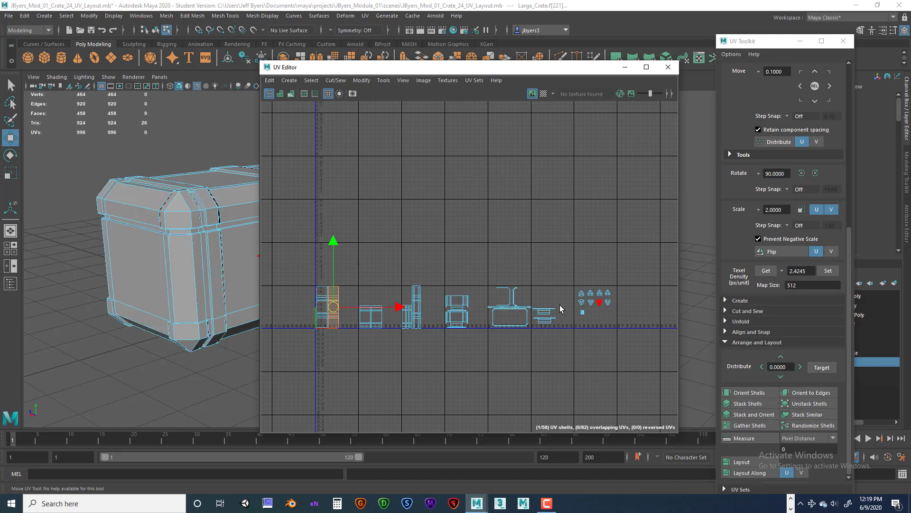
{"action": "scroll", "coordinate": [553, 317], "scroll_direction": "down", "scroll_amount": 2}
{"action": "mouse_move", "coordinate": [541, 314]}
{"action": "middle_mouse_down", "text": "alt"}
{"action": "mouse_move", "coordinate": [525, 308]}
{"action": "mouse_move", "coordinate": [534, 304]}
{"action": "middle_mouse_up", "text": "alt"}
{"action": "scroll", "coordinate": [436, 298], "scroll_direction": "up", "scroll_amount": 3}
{"action": "middle_click_drag", "start_coordinate": [420, 282], "coordinate": [387, 266], "text": "alt"}
{"action": "scroll", "coordinate": [457, 290], "scroll_direction": "down", "scroll_amount": 1}
{"action": "mouse_move", "coordinate": [479, 292]}
{"action": "middle_mouse_down", "text": "alt"}
{"action": "mouse_move", "coordinate": [463, 290]}
{"action": "mouse_move", "coordinate": [476, 292]}
{"action": "middle_mouse_up", "text": "alt"}
Step: Return the crate to object mode, shift the UV Editor aside and bring the whole crate into view
{"action": "left_click_drag", "start_coordinate": [215, 239], "coordinate": [133, 228], "text": "alt"}
{"action": "right_click_drag", "start_coordinate": [133, 228], "coordinate": [163, 215]}
{"action": "left_click_drag", "start_coordinate": [177, 277], "coordinate": [167, 274], "text": "alt"}
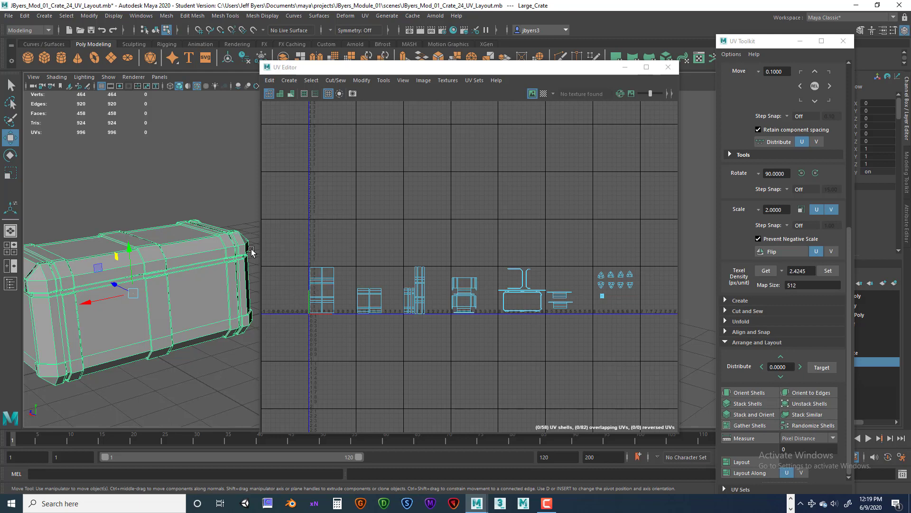
{"action": "left_click_drag", "start_coordinate": [401, 68], "coordinate": [421, 66]}
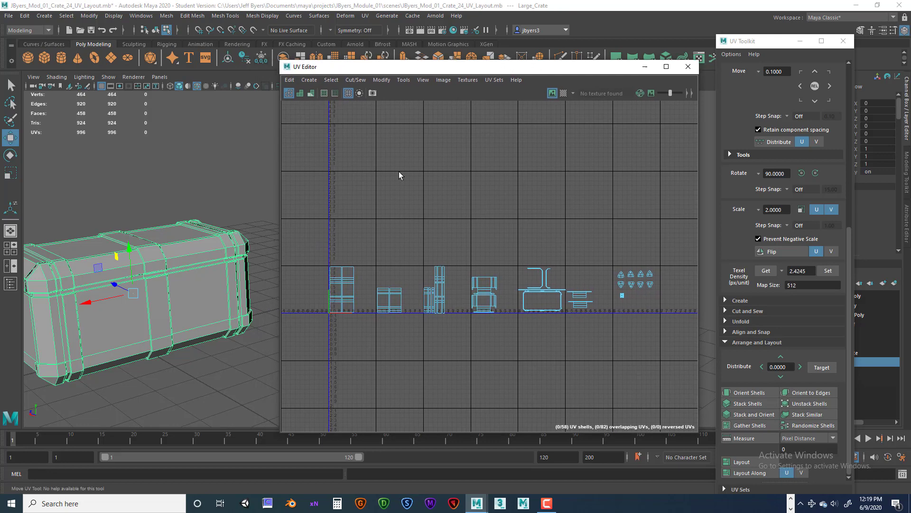
{"action": "left_click_drag", "start_coordinate": [232, 285], "coordinate": [212, 288], "text": "alt"}
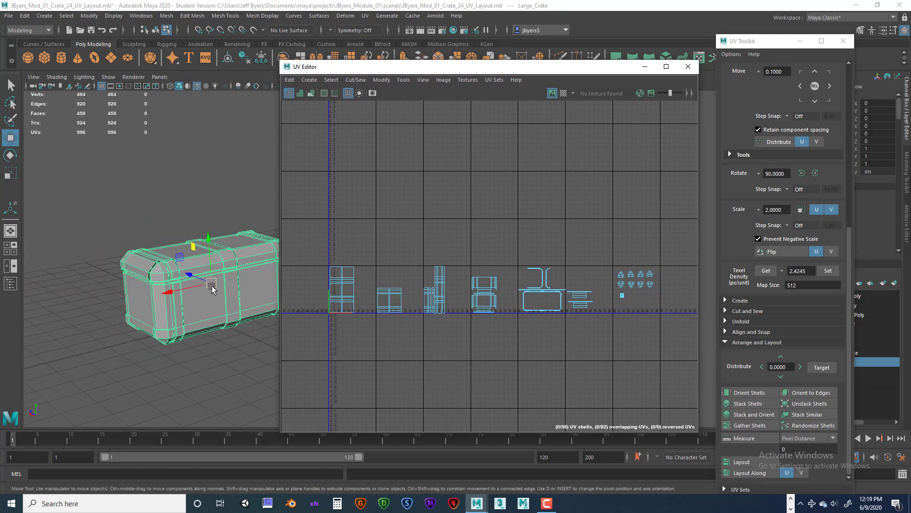
Step: Examine the spacing and tile placement of the crate's UV shells, from the large panels to the small corner pieces
{"action": "middle_click_drag", "start_coordinate": [212, 288], "coordinate": [163, 283], "text": "alt"}
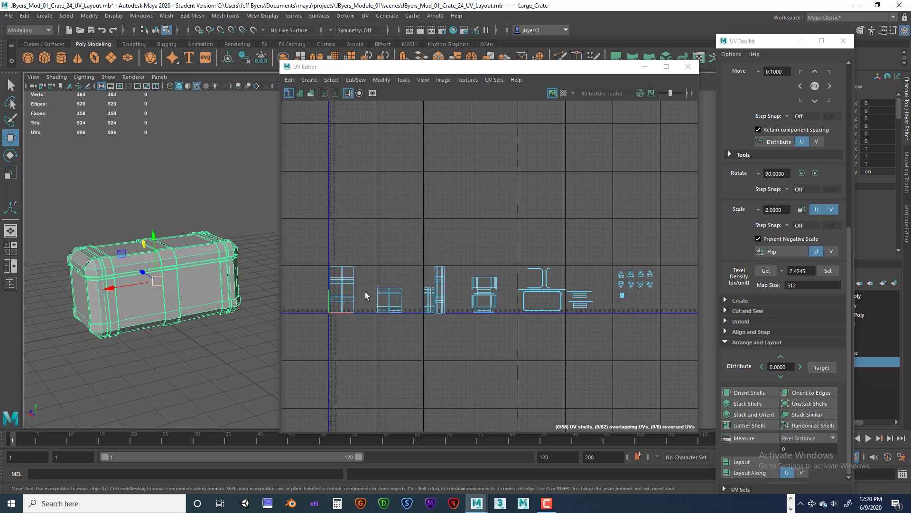
{"action": "scroll", "coordinate": [363, 283], "scroll_direction": "up", "scroll_amount": 3}
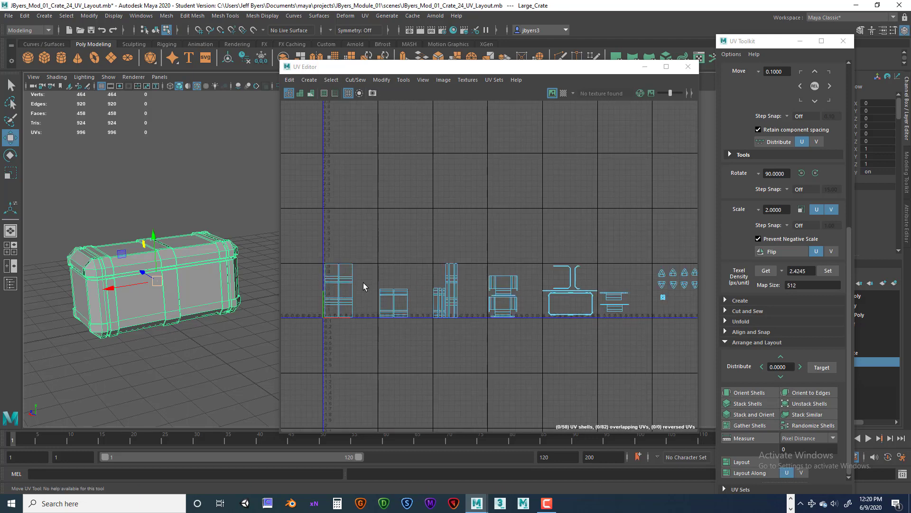
{"action": "middle_click_drag", "start_coordinate": [370, 293], "coordinate": [374, 290], "text": "alt"}
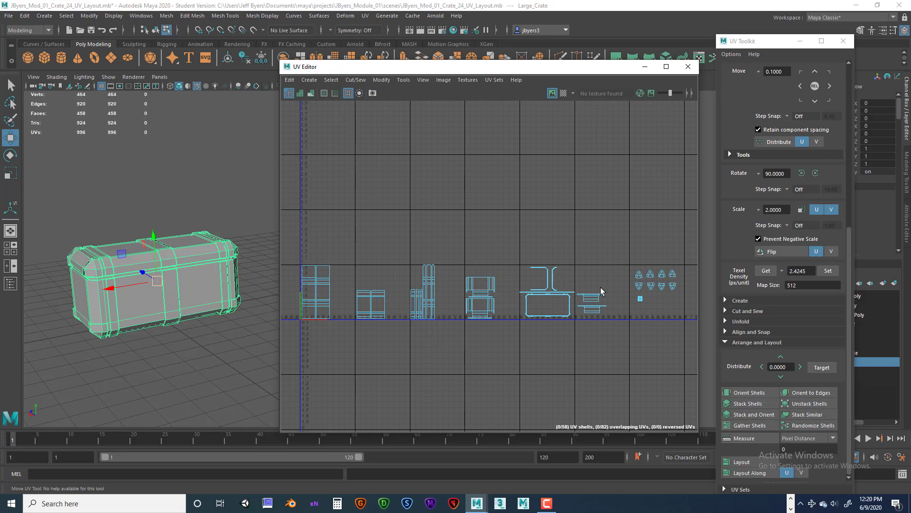
{"action": "scroll", "coordinate": [567, 285], "scroll_direction": "down", "scroll_amount": 5}
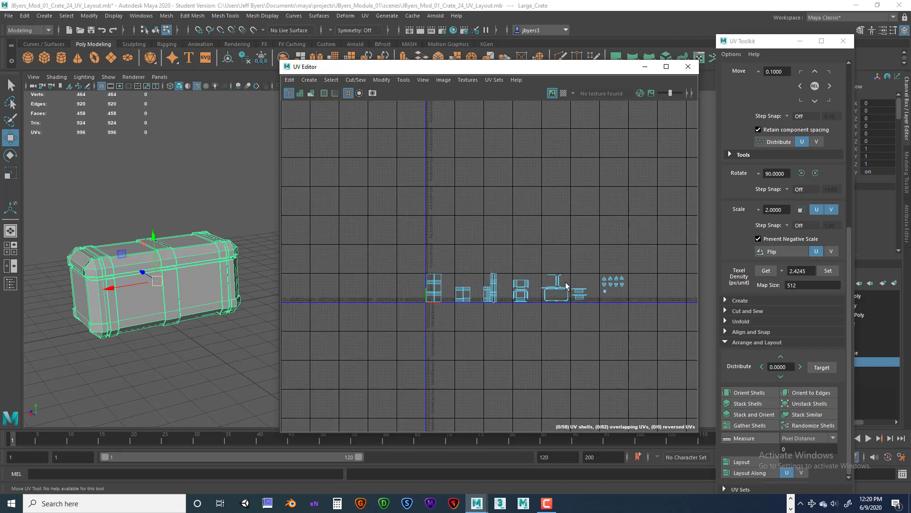
{"action": "scroll", "coordinate": [567, 285], "scroll_direction": "up", "scroll_amount": 3}
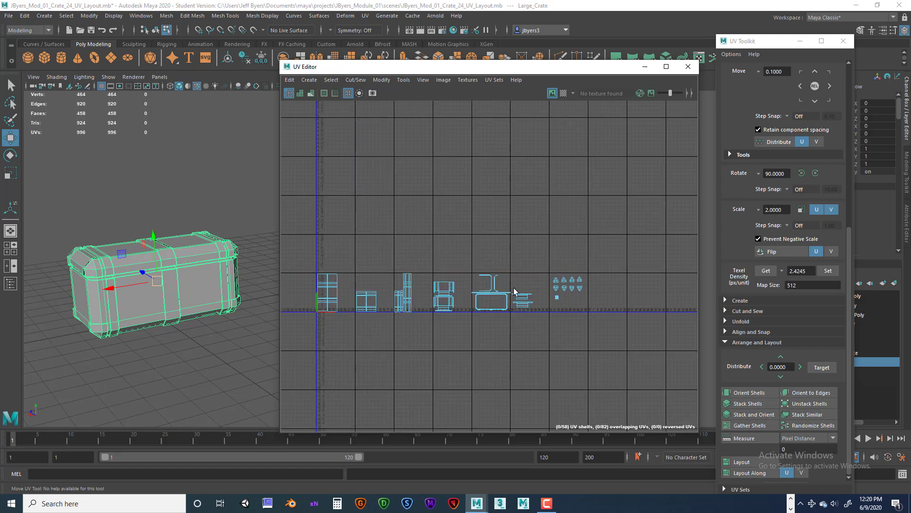
{"action": "scroll", "coordinate": [551, 283], "scroll_direction": "down", "scroll_amount": 2}
{"action": "middle_click_drag", "start_coordinate": [507, 222], "coordinate": [500, 288], "text": "alt"}
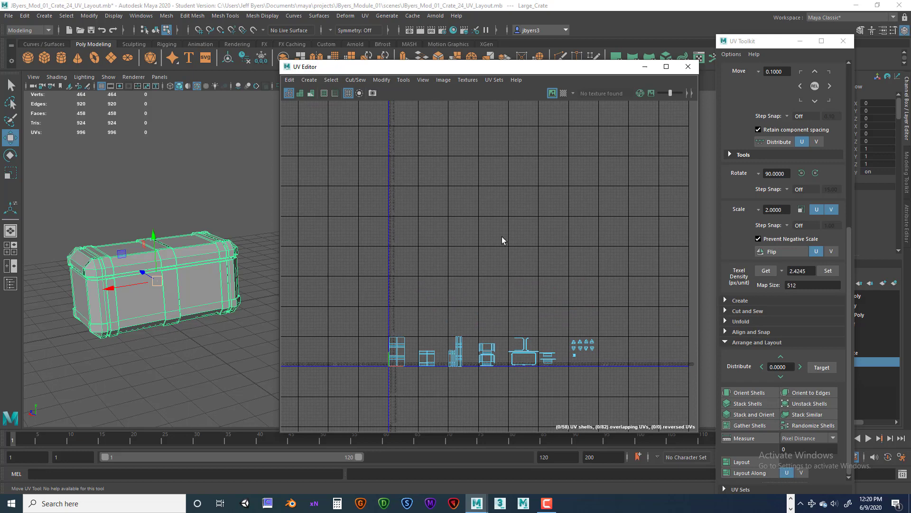
{"action": "scroll", "coordinate": [551, 226], "scroll_direction": "up", "scroll_amount": 2}
{"action": "middle_click_drag", "start_coordinate": [545, 243], "coordinate": [551, 159], "text": "alt"}
{"action": "scroll", "coordinate": [514, 229], "scroll_direction": "up", "scroll_amount": 3}
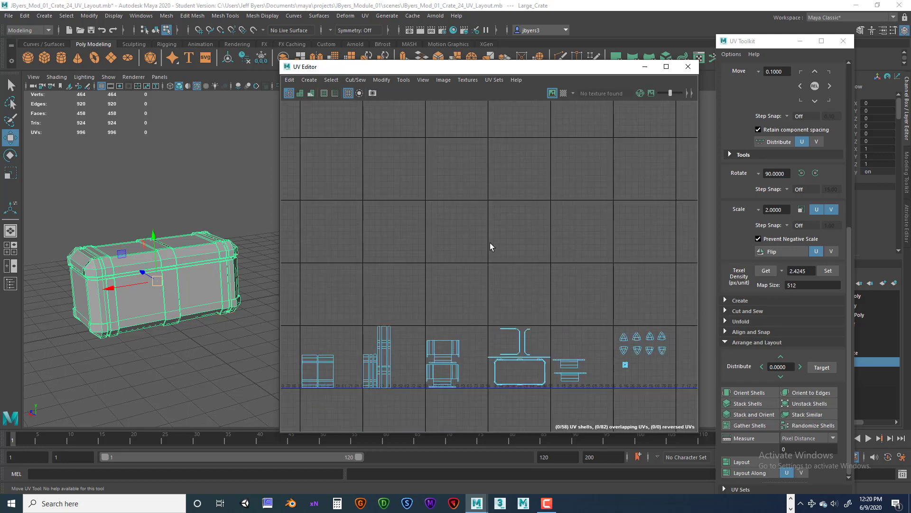
{"action": "scroll", "coordinate": [563, 220], "scroll_direction": "down", "scroll_amount": 1}
{"action": "scroll", "coordinate": [537, 219], "scroll_direction": "down", "scroll_amount": 1}
{"action": "middle_click_drag", "start_coordinate": [537, 220], "coordinate": [518, 248], "text": "alt"}
{"action": "scroll", "coordinate": [520, 231], "scroll_direction": "down", "scroll_amount": 1}
{"action": "scroll", "coordinate": [520, 246], "scroll_direction": "up", "scroll_amount": 1}
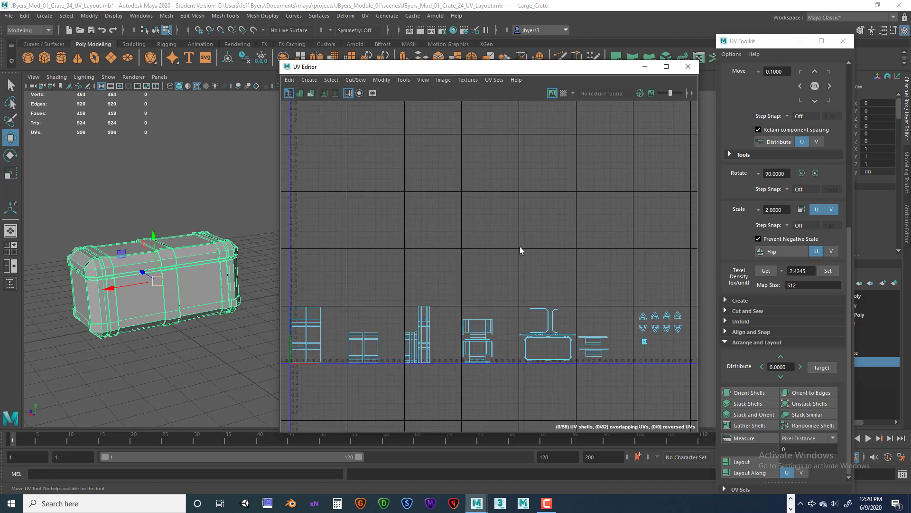
{"action": "scroll", "coordinate": [520, 245], "scroll_direction": "down", "scroll_amount": 1}
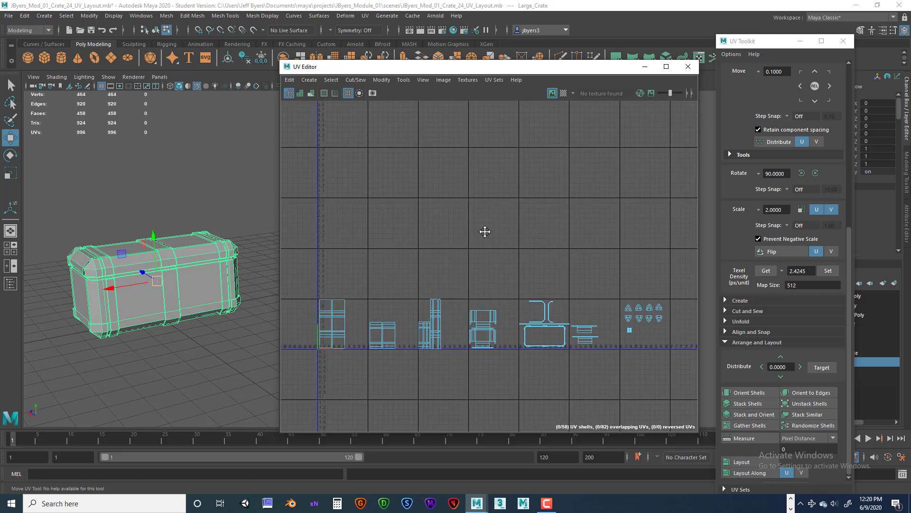
{"action": "middle_click_drag", "start_coordinate": [486, 230], "coordinate": [498, 246], "text": "alt"}
Step: Shift the UV Editor slightly and select the UV shells in the first tile to locate their faces on the crate
{"action": "left_click_drag", "start_coordinate": [457, 66], "coordinate": [443, 49]}
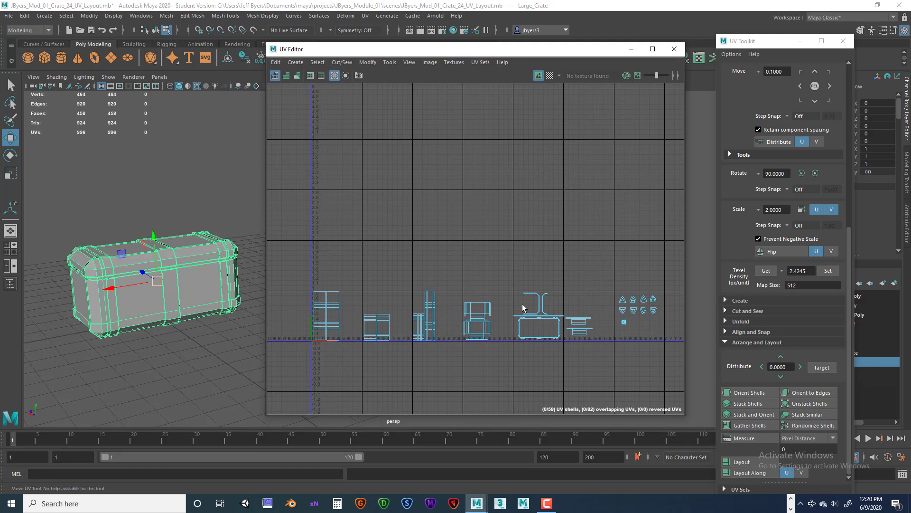
{"action": "scroll", "coordinate": [570, 321], "scroll_direction": "up", "scroll_amount": 1}
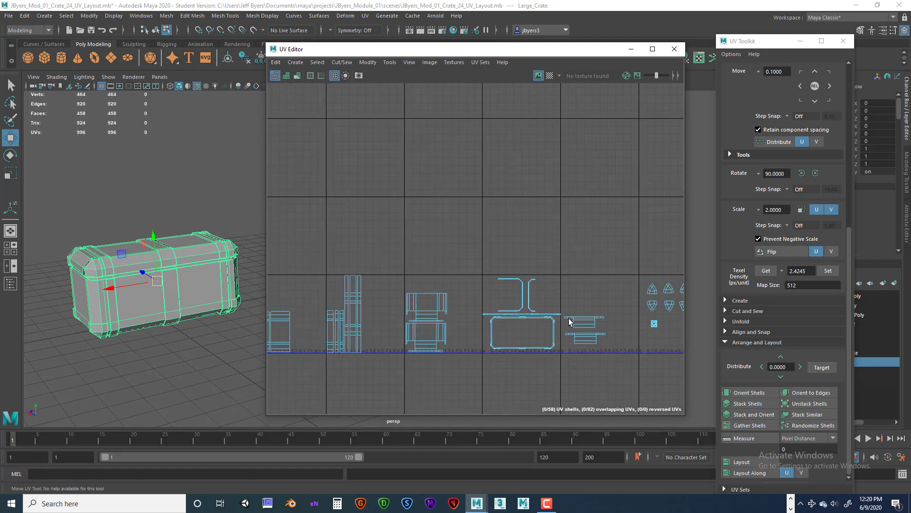
{"action": "scroll", "coordinate": [570, 322], "scroll_direction": "down", "scroll_amount": 1}
{"action": "middle_click_drag", "start_coordinate": [438, 245], "coordinate": [463, 233], "text": "alt"}
{"action": "right_click", "coordinate": [311, 278]}
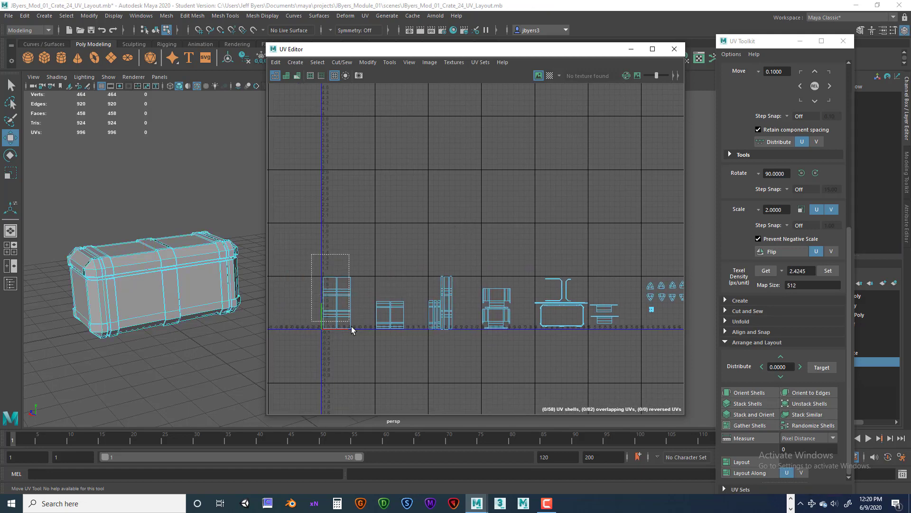
{"action": "left_click", "coordinate": [327, 285]}
{"action": "left_click_drag", "start_coordinate": [210, 317], "coordinate": [194, 296], "text": "alt"}
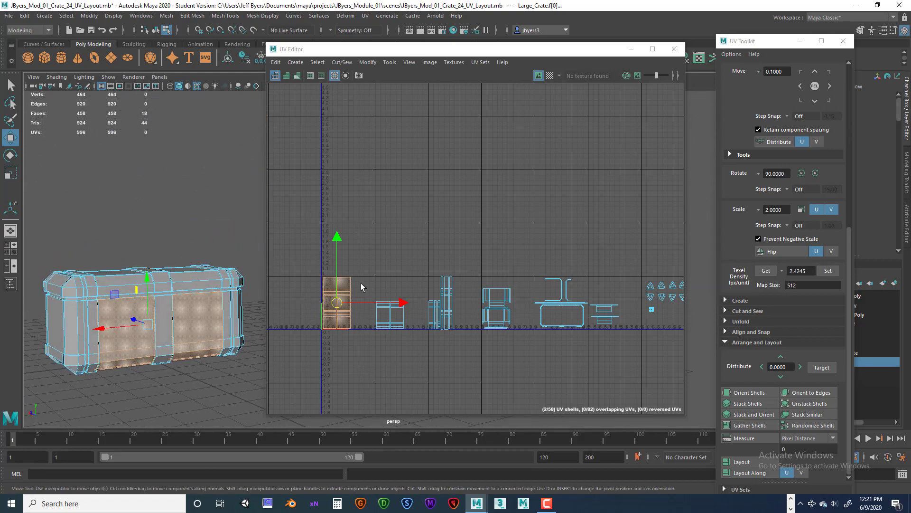
Step: Select the UV shells of the second, third and fourth tiles in turn and check their matching faces on the crate
{"action": "left_click_drag", "start_coordinate": [371, 268], "coordinate": [411, 341]}
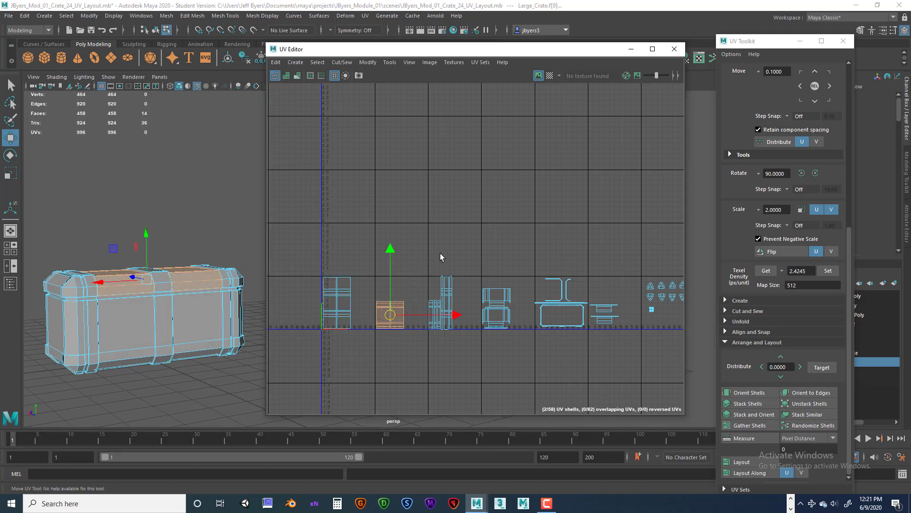
{"action": "left_click_drag", "start_coordinate": [415, 245], "coordinate": [461, 339]}
{"action": "left_click_drag", "start_coordinate": [178, 313], "coordinate": [194, 324], "text": "alt"}
{"action": "left_click_drag", "start_coordinate": [476, 273], "coordinate": [510, 351]}
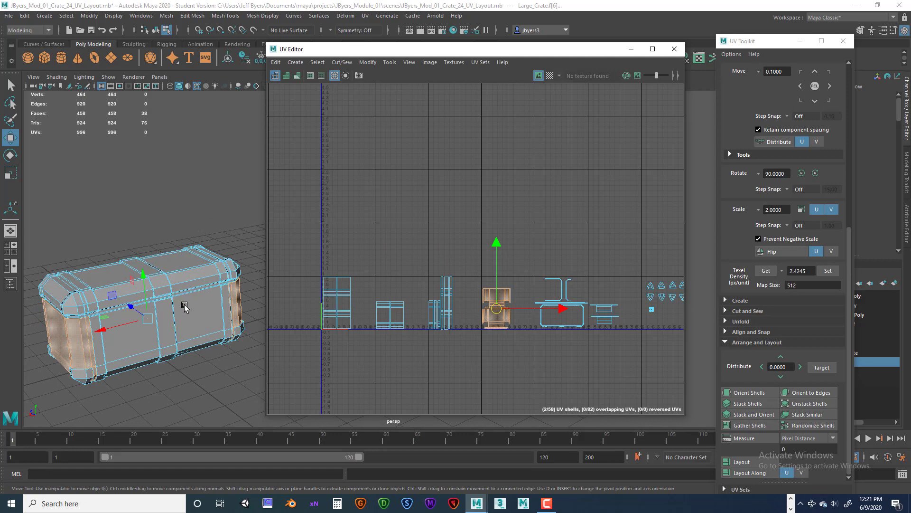
{"action": "mouse_move", "coordinate": [183, 308]}
{"action": "left_mouse_down", "text": "alt"}
{"action": "mouse_move", "coordinate": [152, 306]}
{"action": "mouse_move", "coordinate": [171, 308]}
{"action": "left_mouse_up", "text": "alt"}
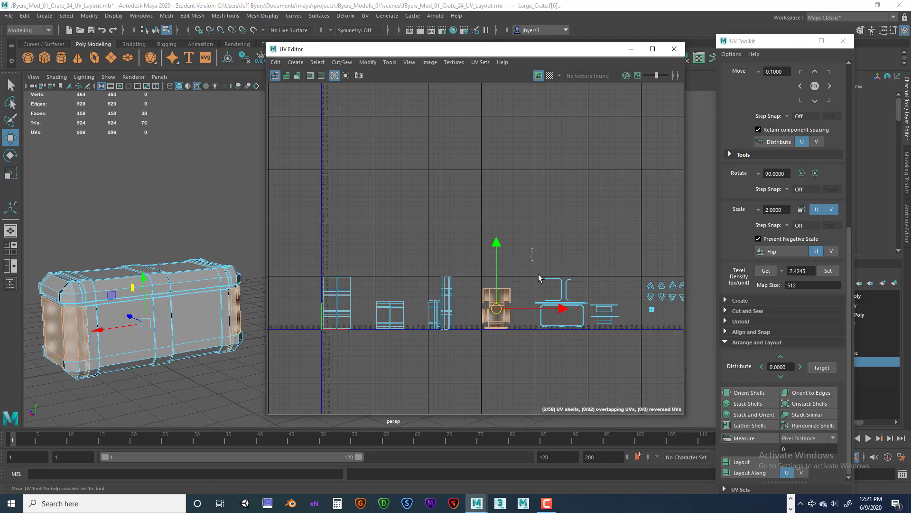
Step: Select the UV shells of the fifth, sixth and seventh tiles in turn and inspect the corresponding strips, end pieces and corners on the crate
{"action": "left_click_drag", "start_coordinate": [532, 247], "coordinate": [586, 355]}
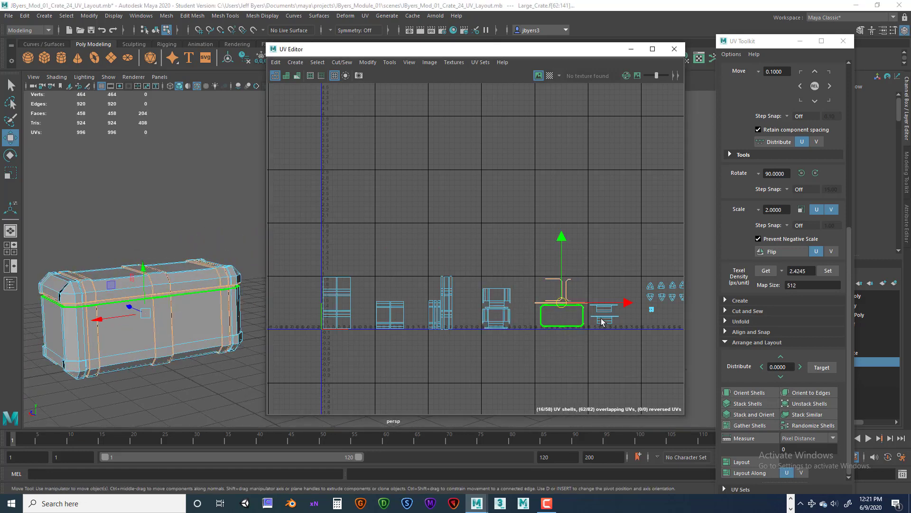
{"action": "left_click_drag", "start_coordinate": [590, 284], "coordinate": [634, 336]}
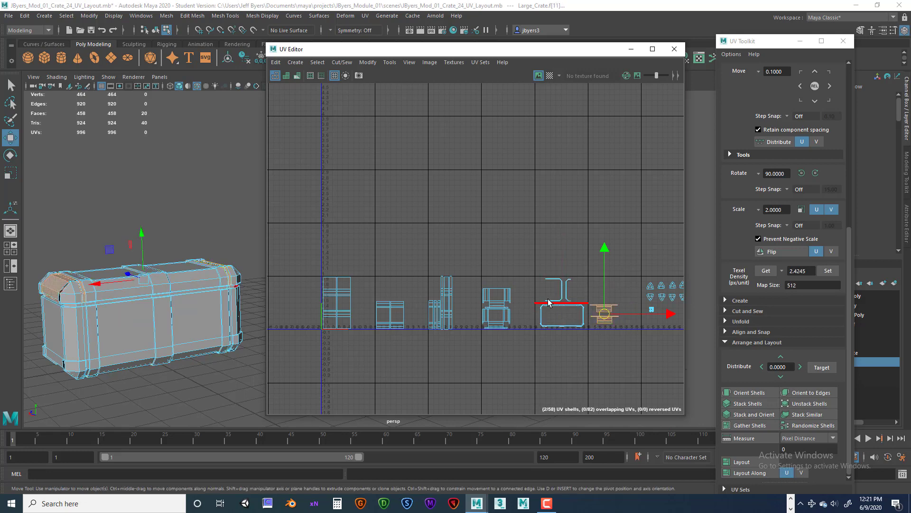
{"action": "middle_click_drag", "start_coordinate": [653, 228], "coordinate": [551, 227], "text": "alt"}
{"action": "left_click_drag", "start_coordinate": [544, 264], "coordinate": [623, 325]}
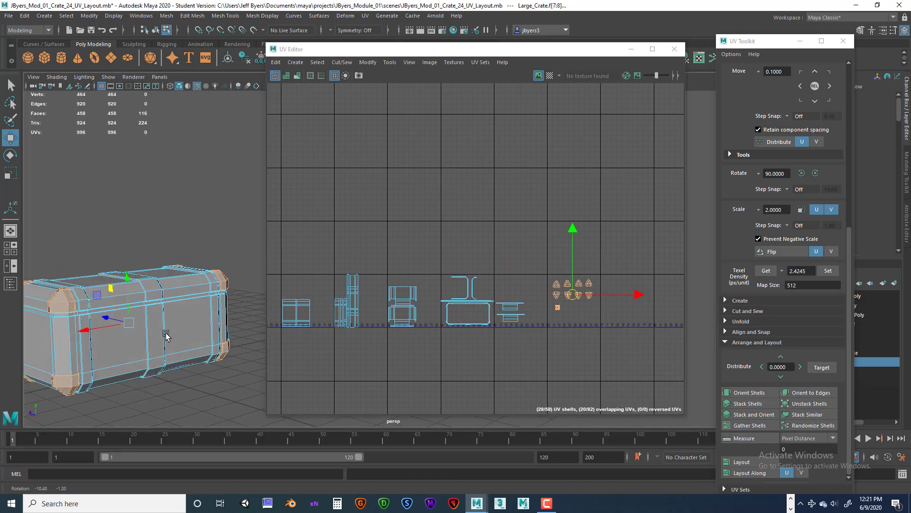
{"action": "left_click_drag", "start_coordinate": [172, 335], "coordinate": [175, 310], "text": "alt"}
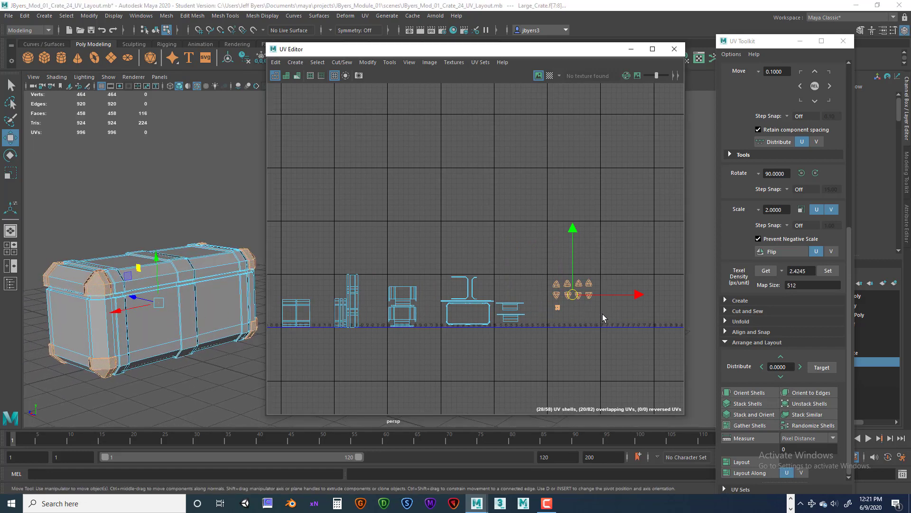
Step: Recheck the face groups on the crate by selecting the tiles' UV shells in reverse order, from the sixth tile to the second
{"action": "left_click_drag", "start_coordinate": [501, 296], "coordinate": [533, 332]}
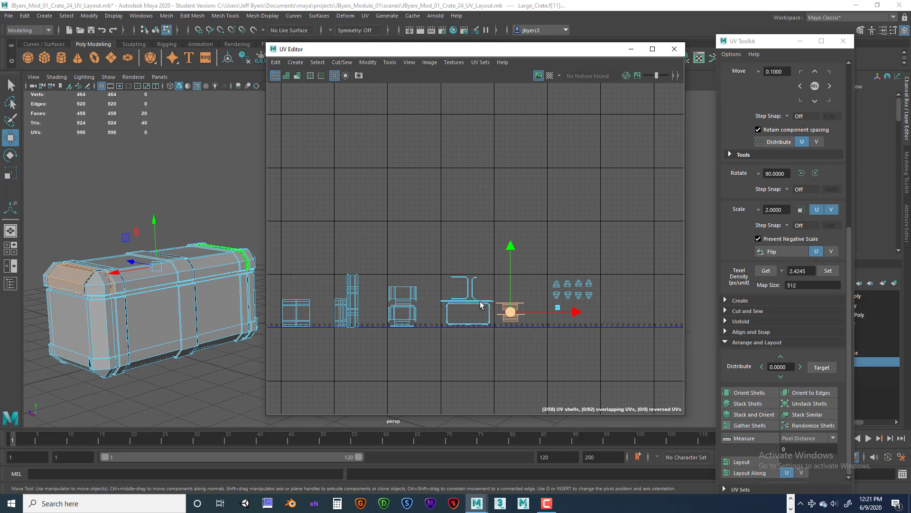
{"action": "left_click_drag", "start_coordinate": [446, 261], "coordinate": [494, 341]}
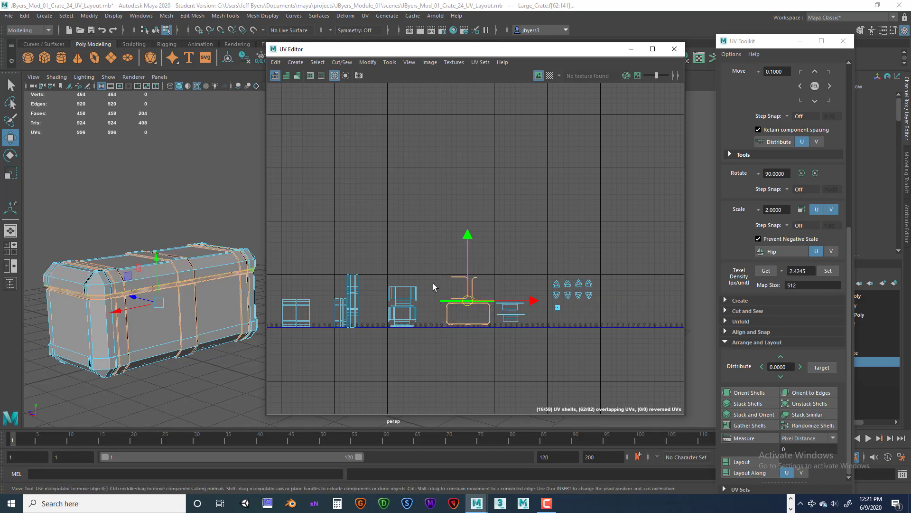
{"action": "left_click_drag", "start_coordinate": [376, 266], "coordinate": [427, 341]}
{"action": "left_click_drag", "start_coordinate": [387, 258], "coordinate": [333, 341]}
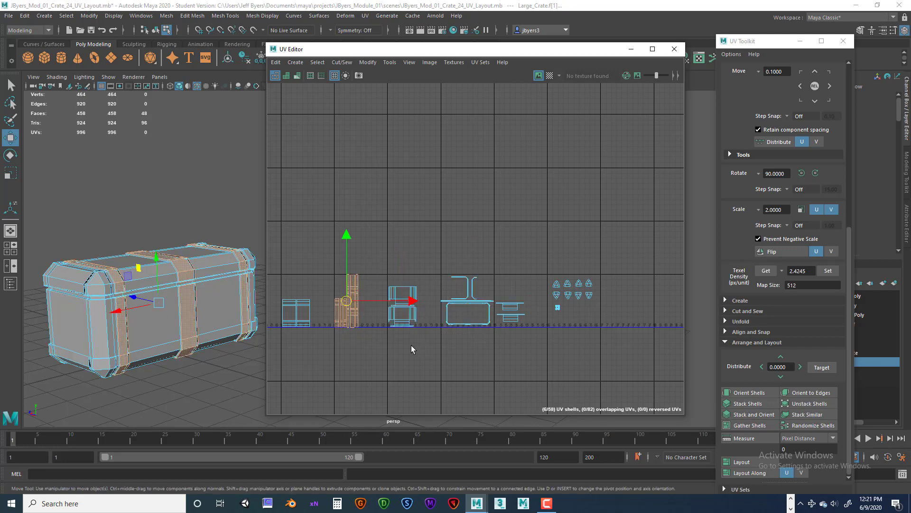
{"action": "left_click_drag", "start_coordinate": [286, 287], "coordinate": [323, 352]}
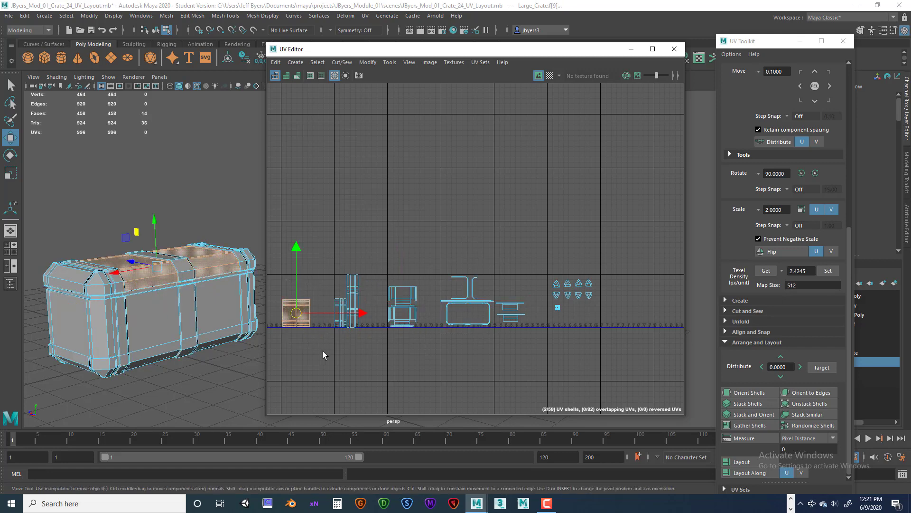
Step: Select the first tile's UV shells again and inspect them alongside the complete seven-tile layout
{"action": "scroll", "coordinate": [361, 354], "scroll_direction": "down", "scroll_amount": 2}
{"action": "middle_click_drag", "start_coordinate": [380, 359], "coordinate": [486, 351], "text": "alt"}
{"action": "left_click_drag", "start_coordinate": [366, 287], "coordinate": [405, 352]}
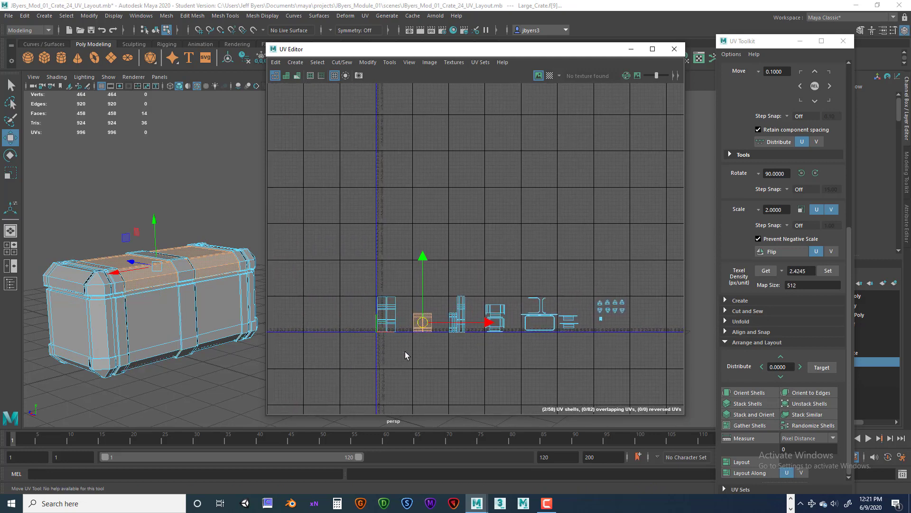
{"action": "scroll", "coordinate": [488, 366], "scroll_direction": "up", "scroll_amount": 3}
{"action": "middle_click_drag", "start_coordinate": [439, 354], "coordinate": [428, 373], "text": "alt"}
{"action": "scroll", "coordinate": [480, 355], "scroll_direction": "down", "scroll_amount": 1}
{"action": "scroll", "coordinate": [490, 356], "scroll_direction": "up", "scroll_amount": 2}
{"action": "scroll", "coordinate": [470, 353], "scroll_direction": "down", "scroll_amount": 1}
{"action": "scroll", "coordinate": [472, 362], "scroll_direction": "down", "scroll_amount": 1}
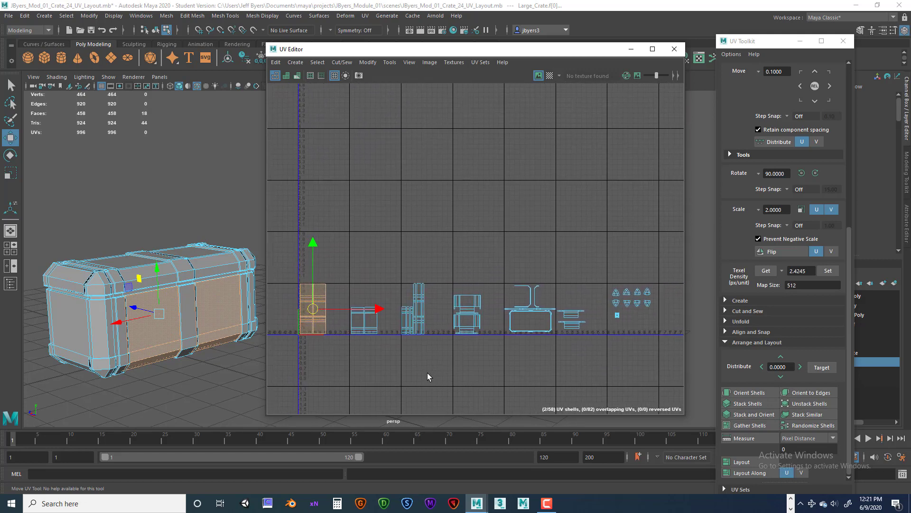